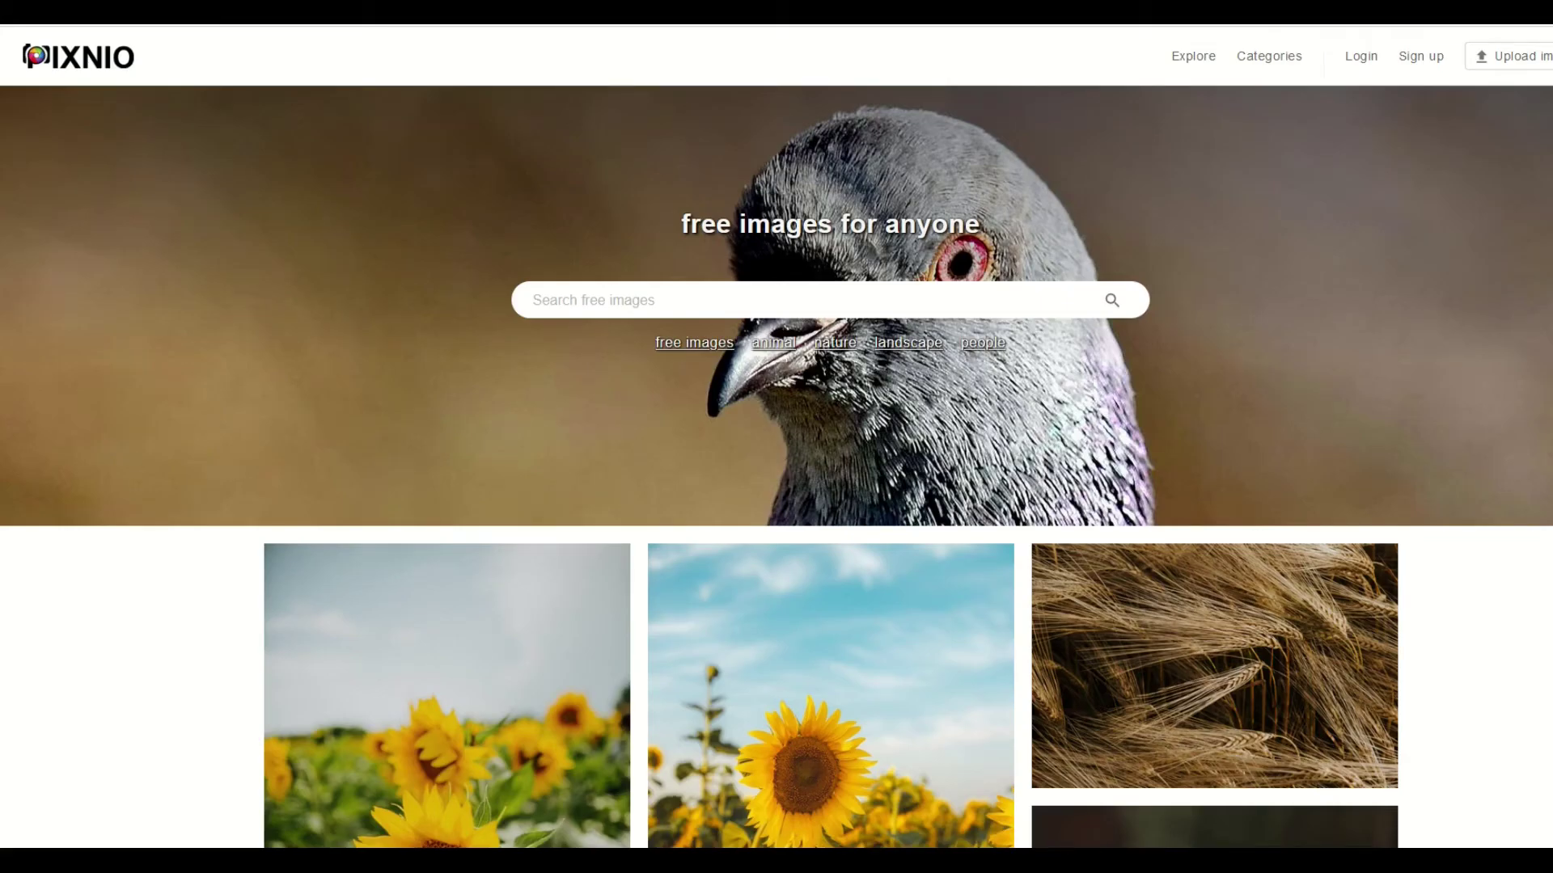
- Scroll down the Pixnio home page to reach the Beautiful photo category
{"action": "scroll", "coordinate": [776, 485], "scroll_direction": "down", "scroll_amount": 1}
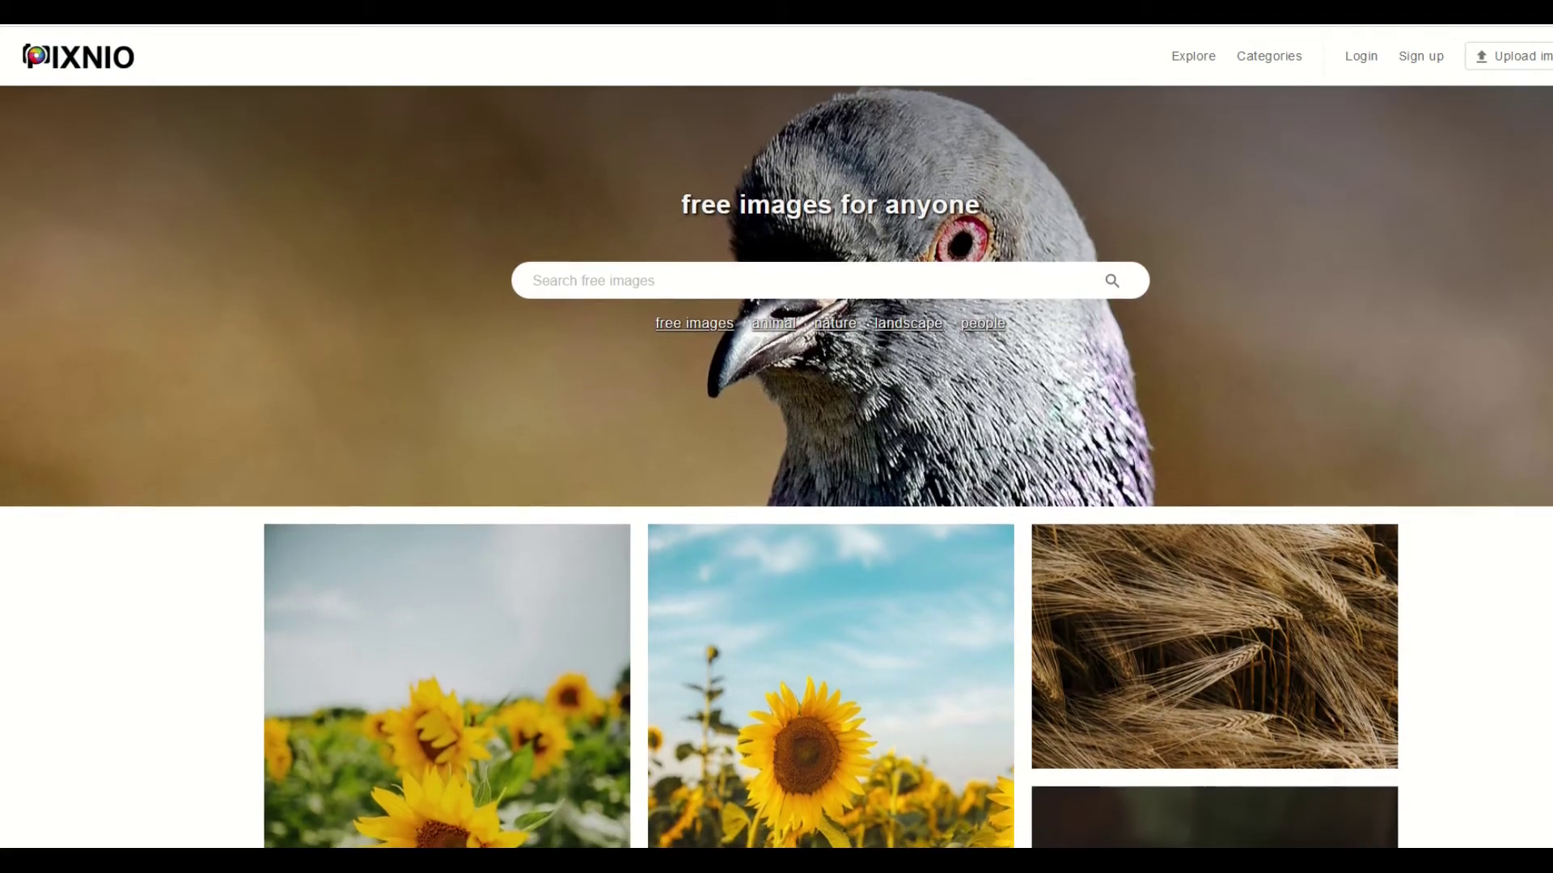
{"action": "scroll", "coordinate": [776, 485], "scroll_direction": "down", "scroll_amount": 2}
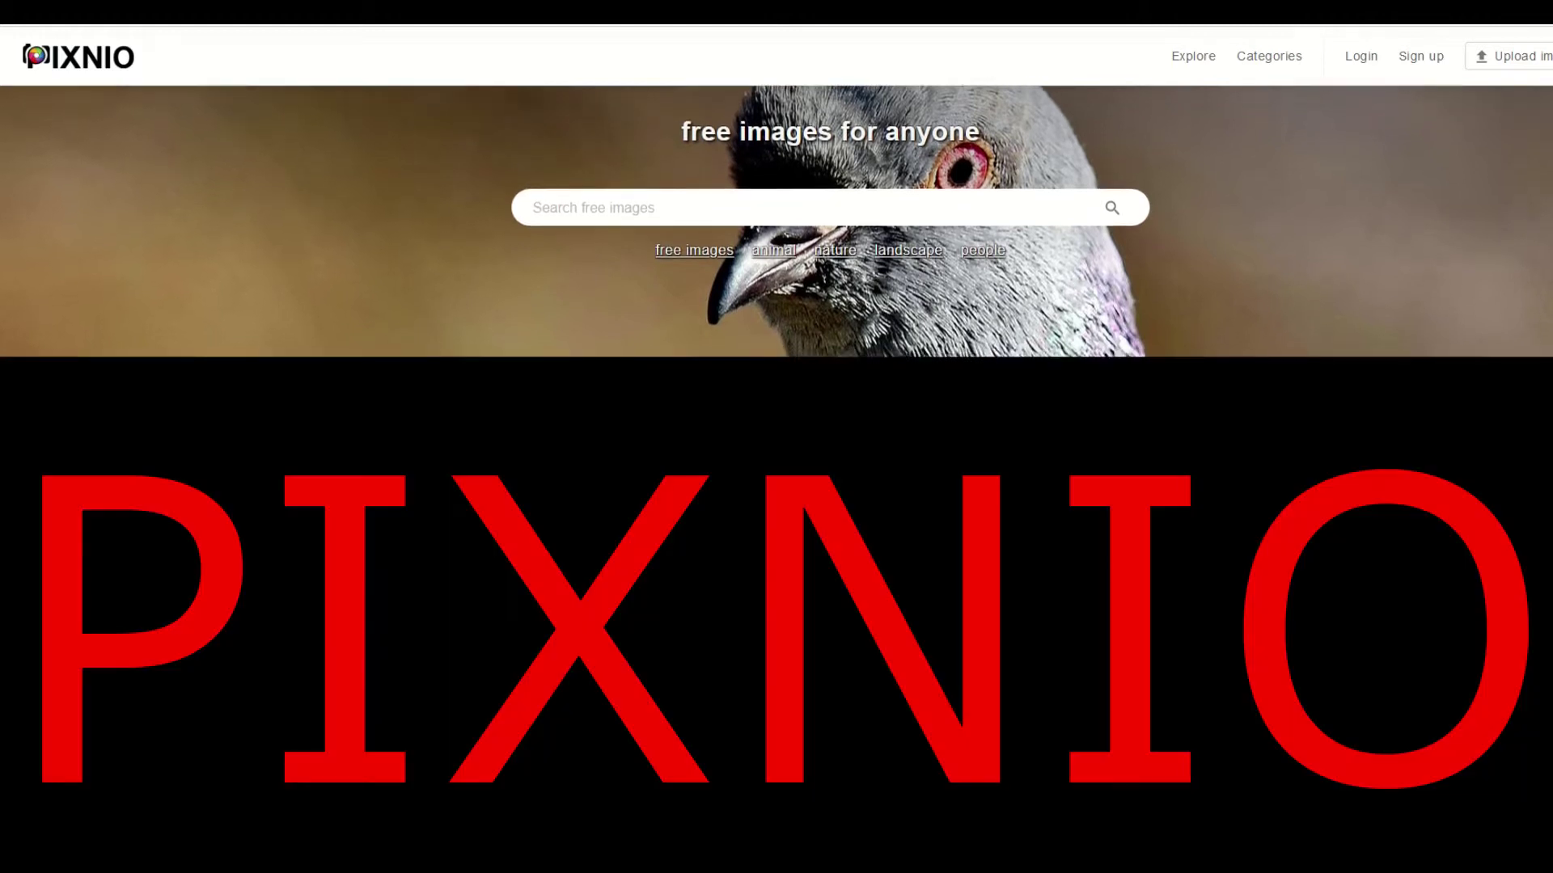
{"action": "scroll", "coordinate": [776, 486], "scroll_direction": "down", "scroll_amount": 3}
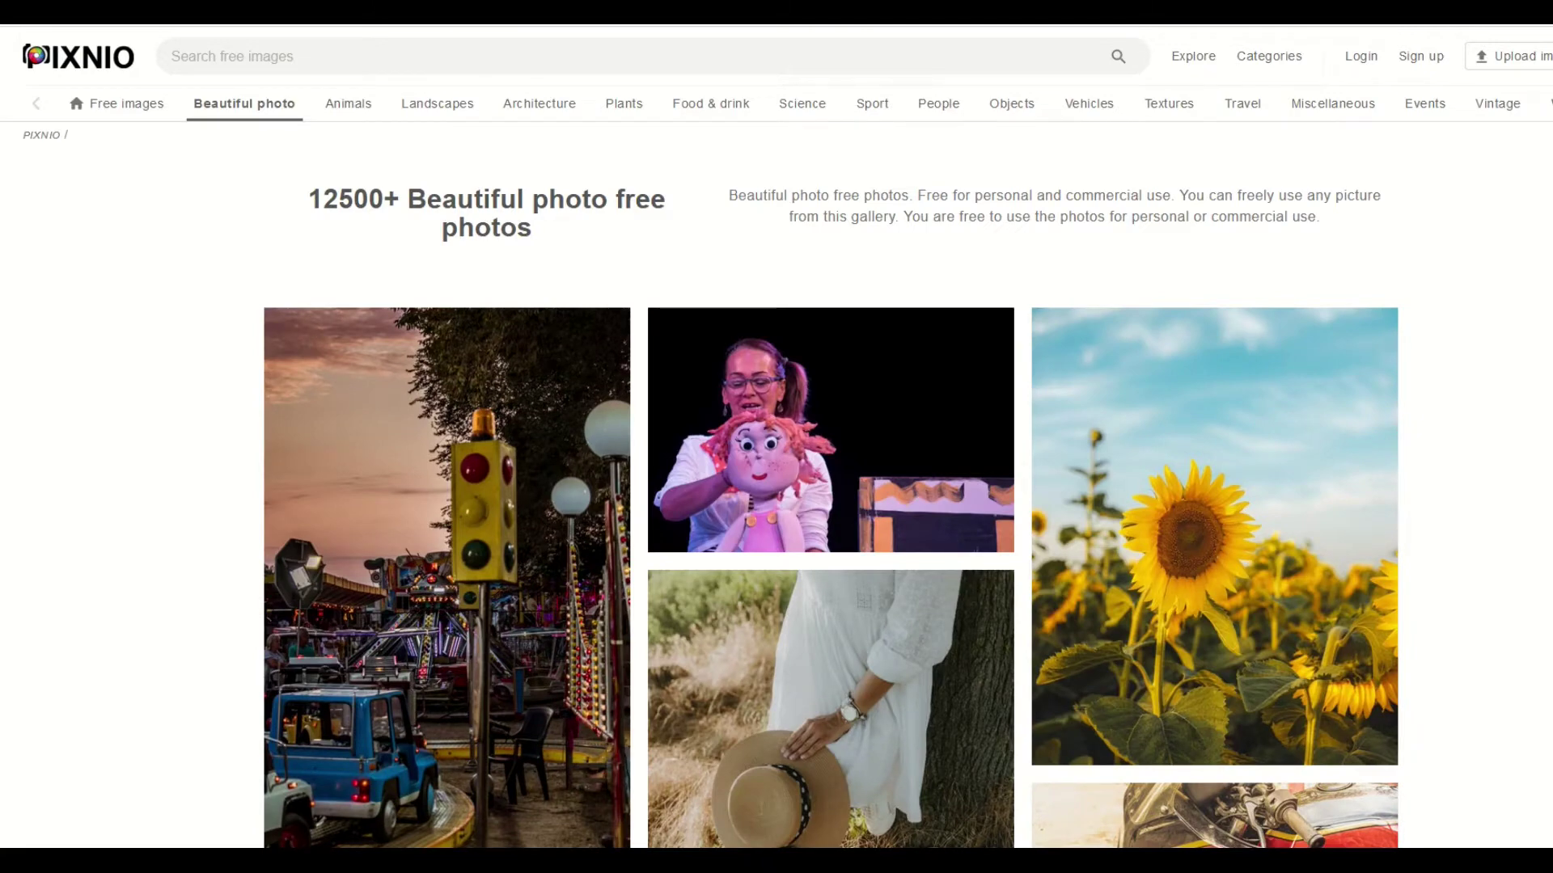
- Browse the Beautiful photo grid and open the yellow sunflower-on-newspaper photo
{"action": "scroll", "coordinate": [1518, 222], "scroll_direction": "down", "scroll_amount": 8}
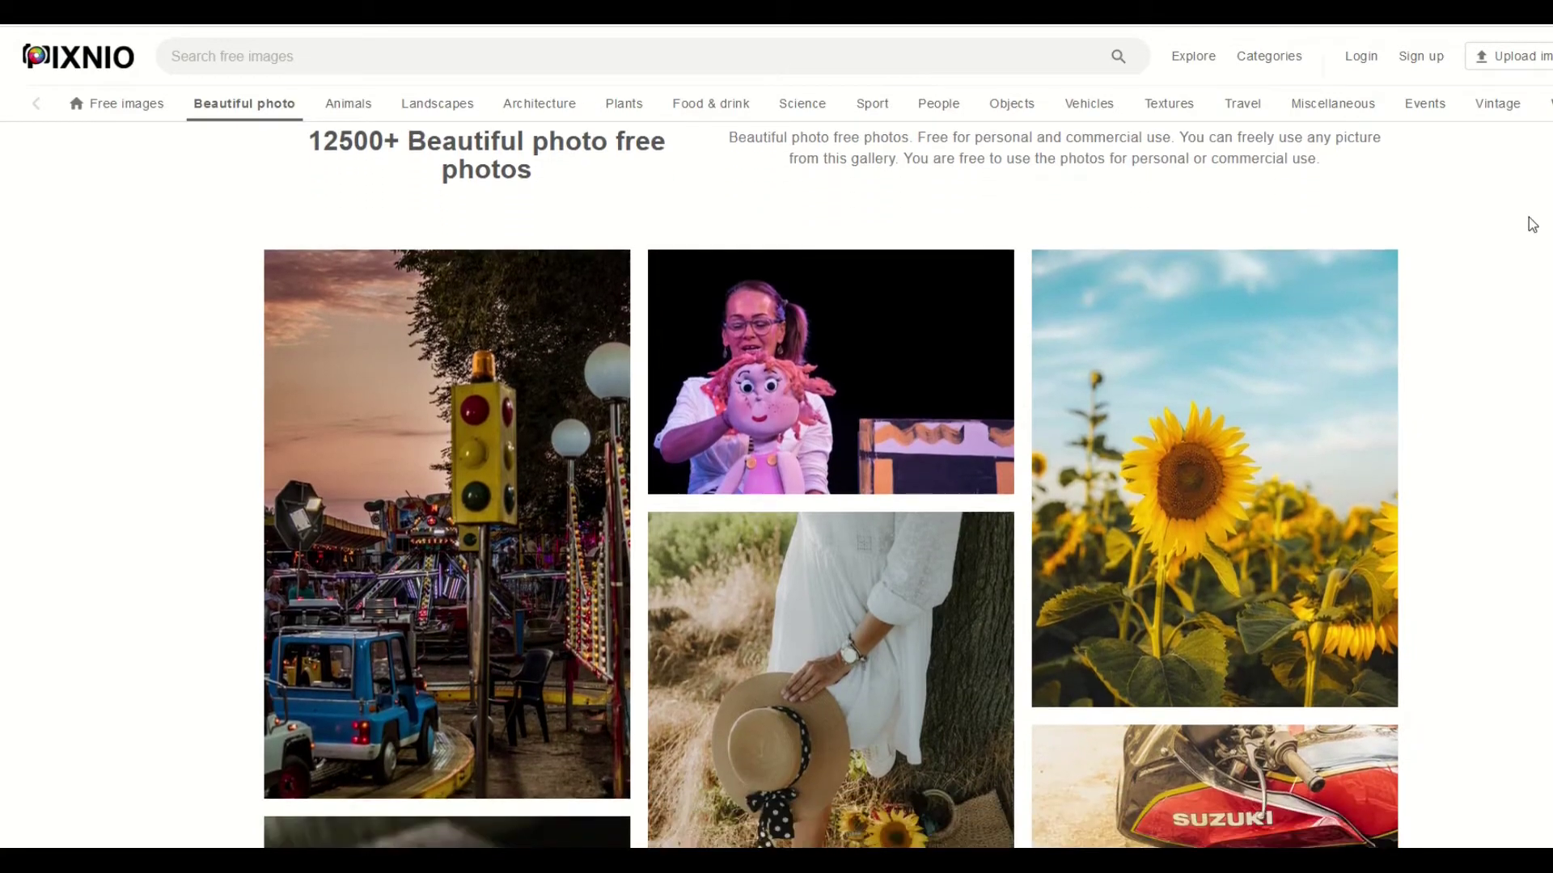
{"action": "scroll", "coordinate": [1286, 291], "scroll_direction": "down", "scroll_amount": 20}
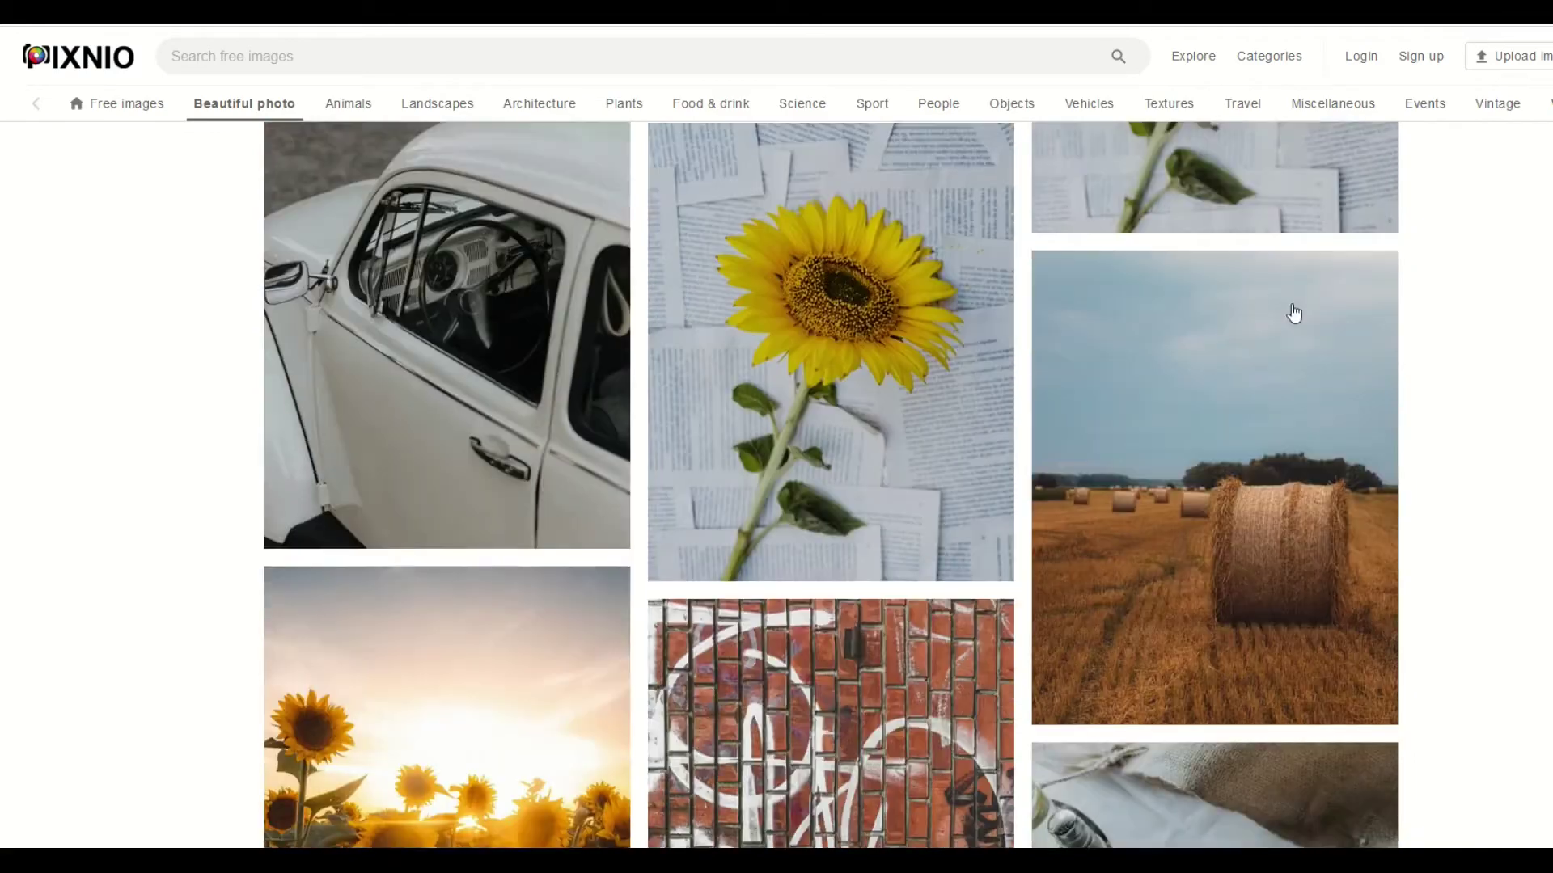
{"action": "scroll", "coordinate": [1294, 313], "scroll_direction": "down", "scroll_amount": 7}
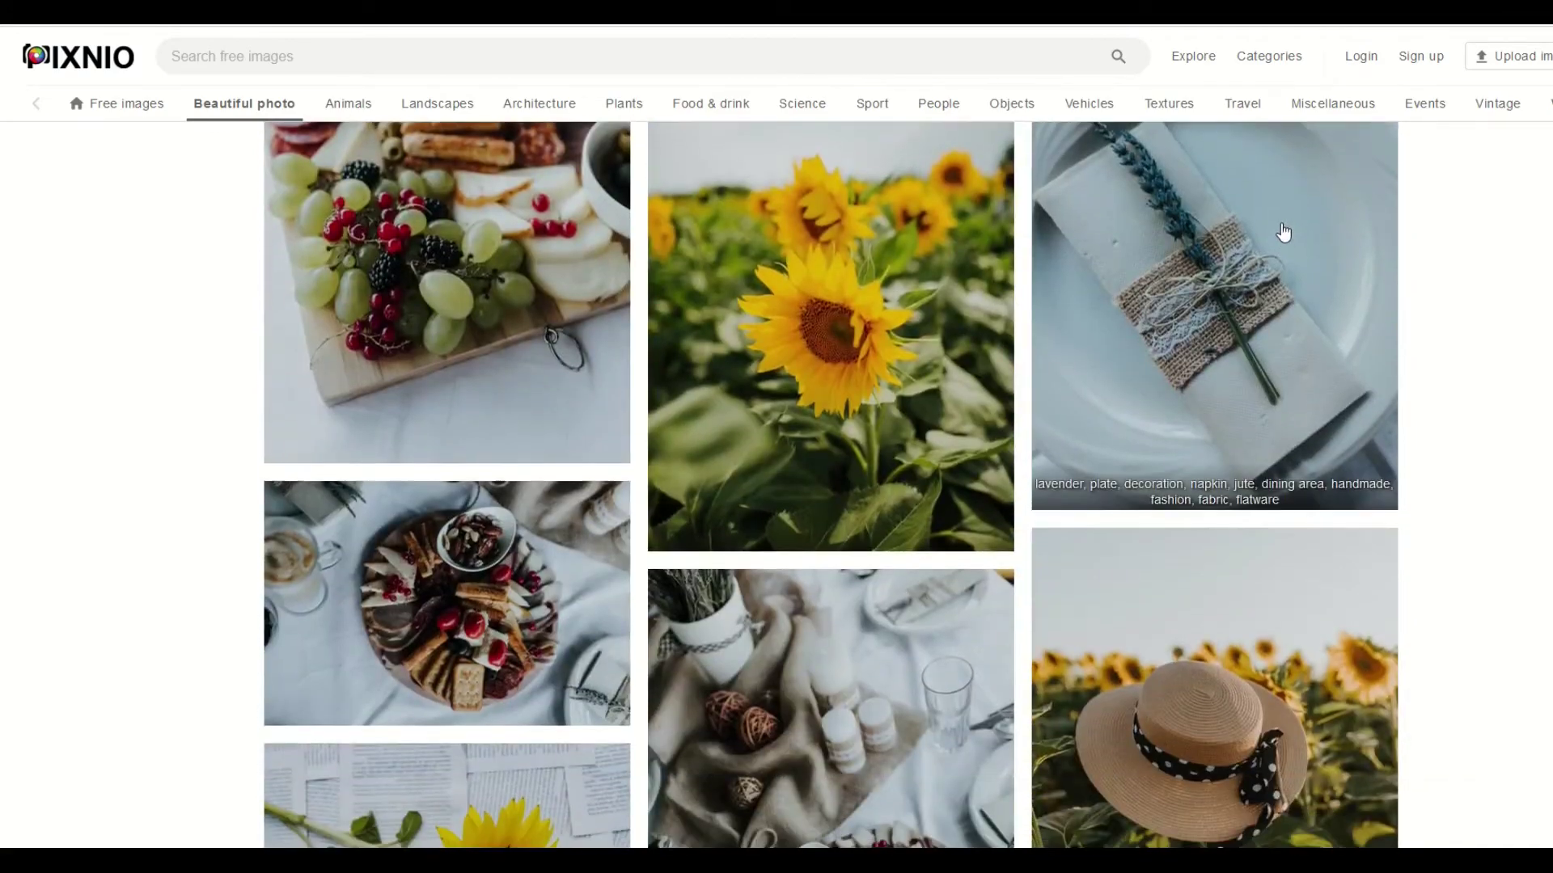
{"action": "scroll", "coordinate": [1282, 232], "scroll_direction": "up", "scroll_amount": 5}
{"action": "scroll", "coordinate": [1278, 157], "scroll_direction": "up", "scroll_amount": 15}
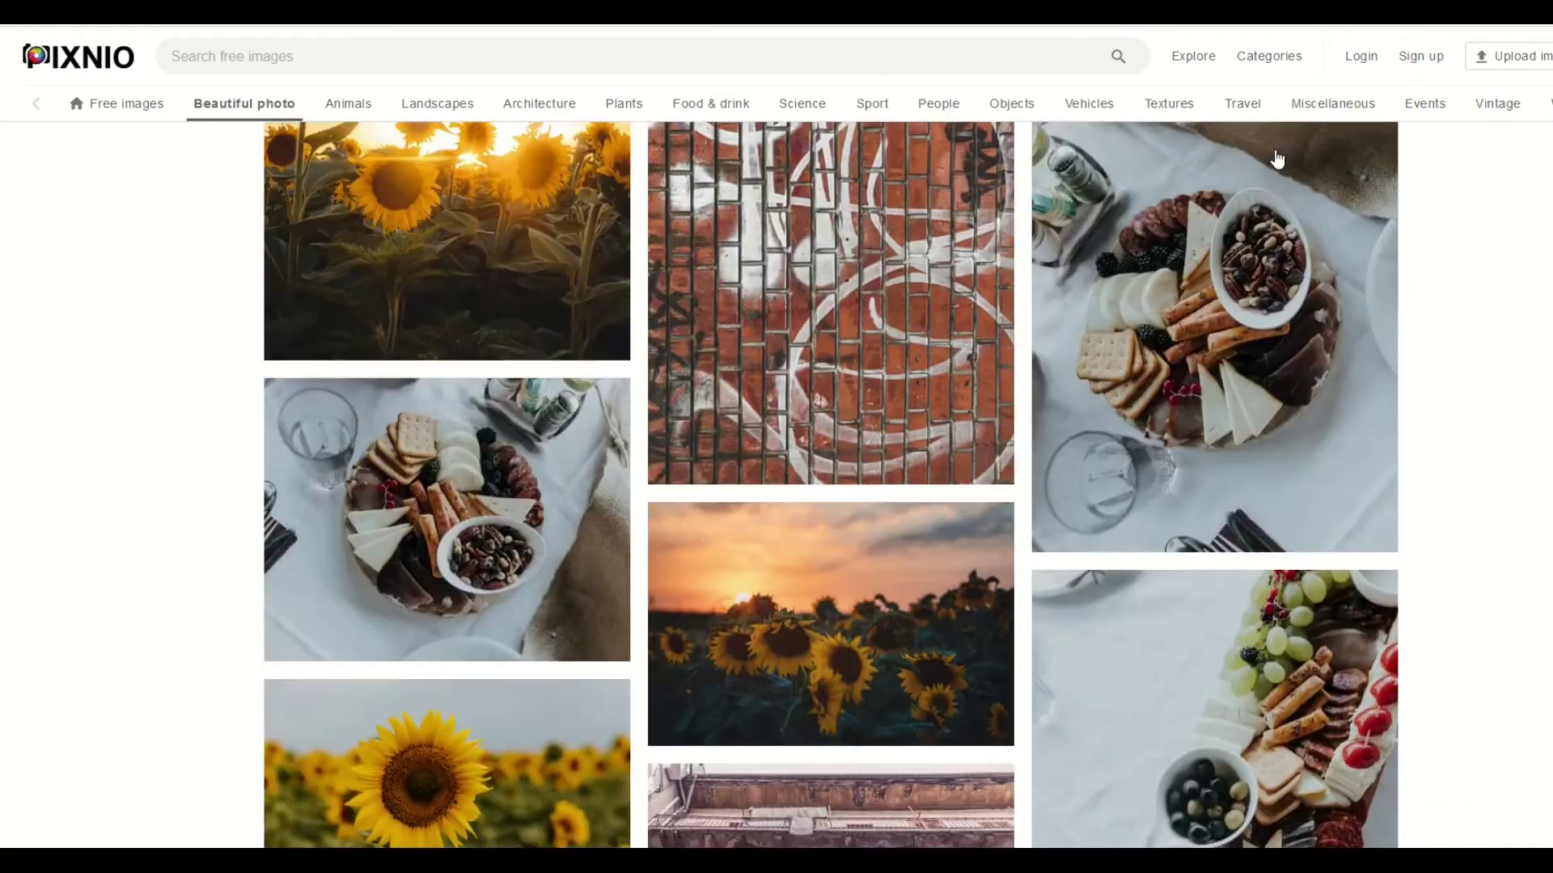
{"action": "scroll", "coordinate": [1278, 157], "scroll_direction": "up", "scroll_amount": 5}
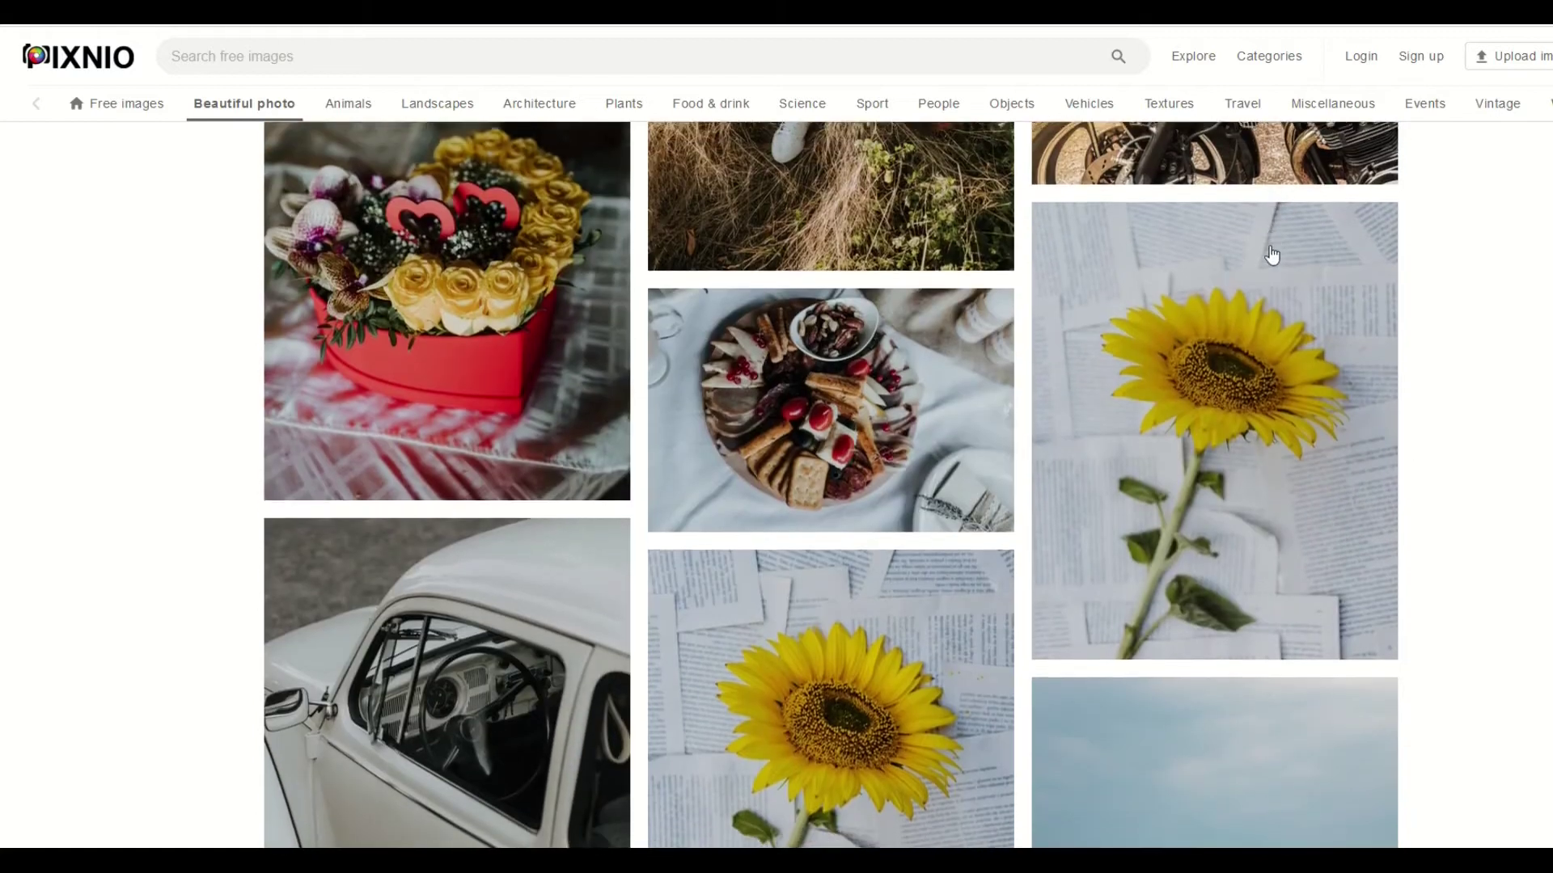
{"action": "scroll", "coordinate": [1273, 253], "scroll_direction": "down", "scroll_amount": 1}
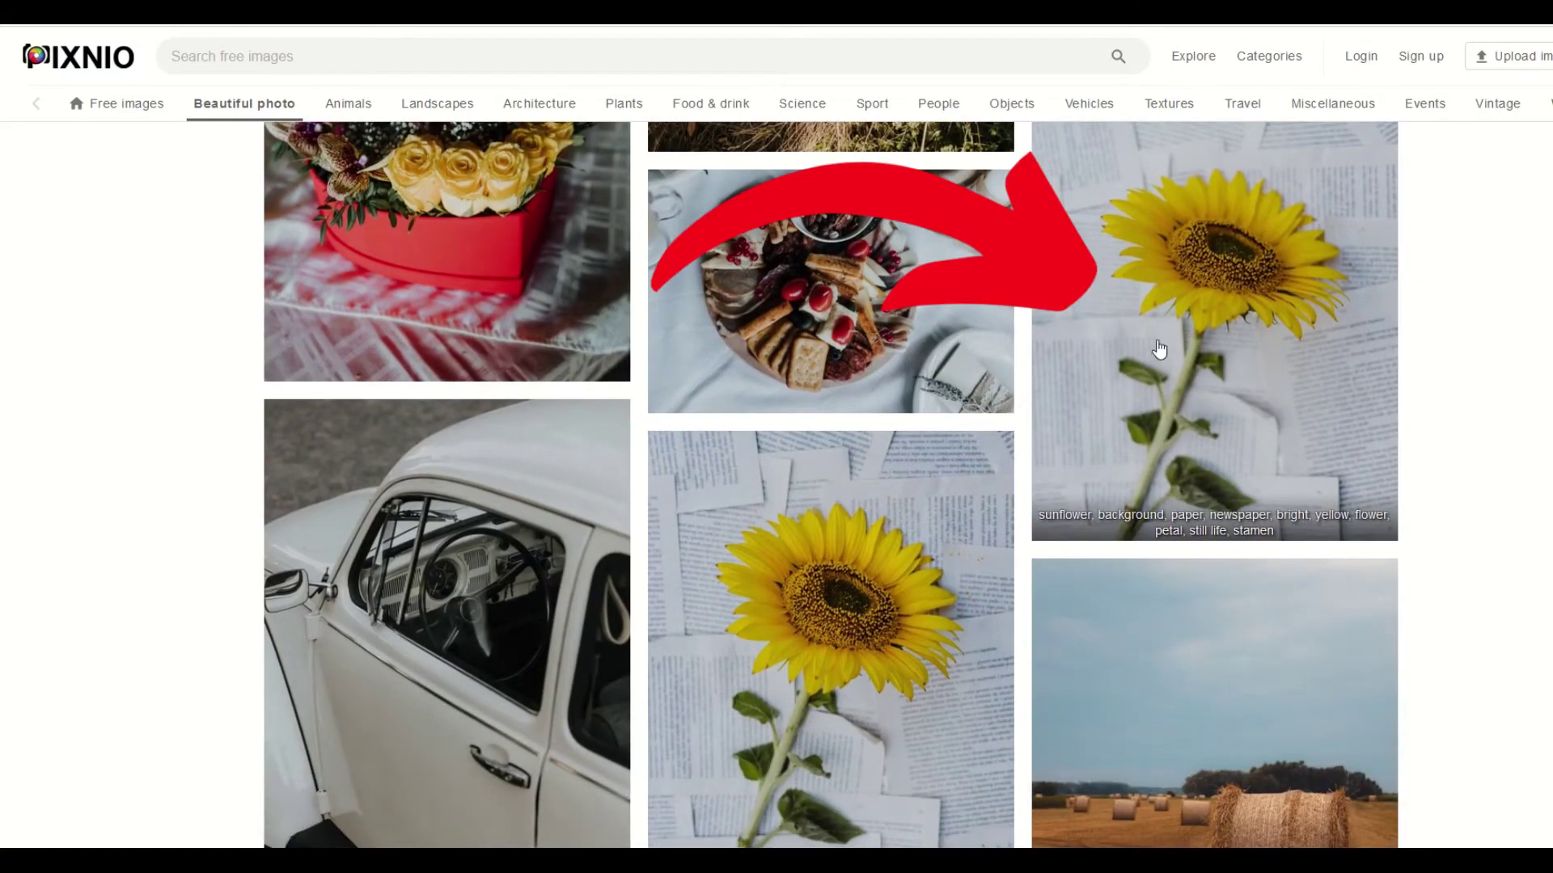
{"action": "left_click", "coordinate": [1126, 325]}
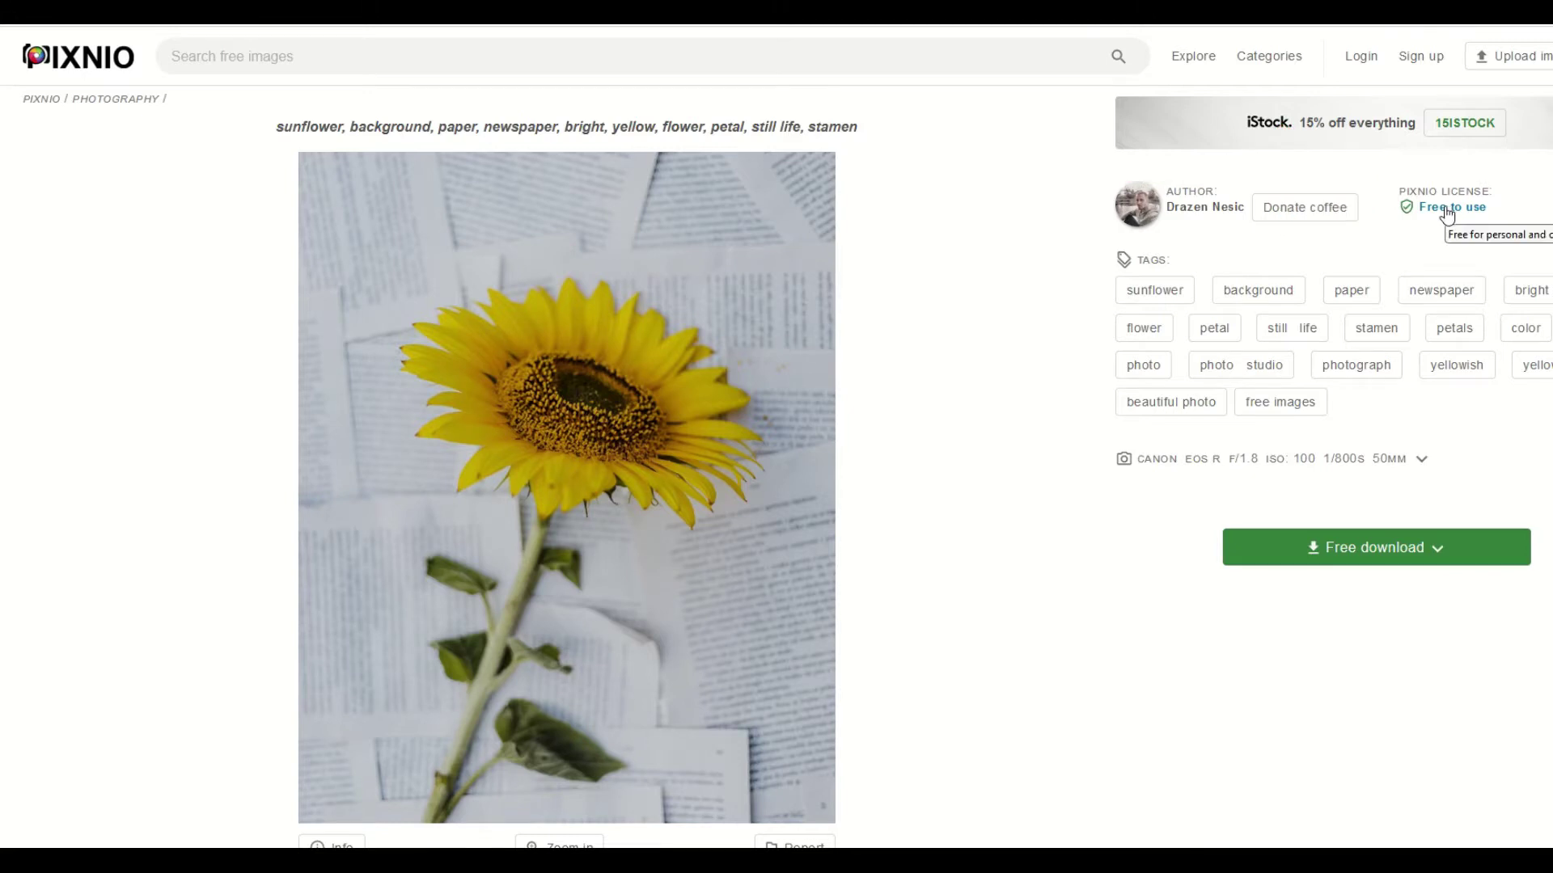
- View the 'Free to use' license terms, highlighting the commercial-use, no-attribution and modification lines
{"action": "left_click", "coordinate": [1447, 210]}
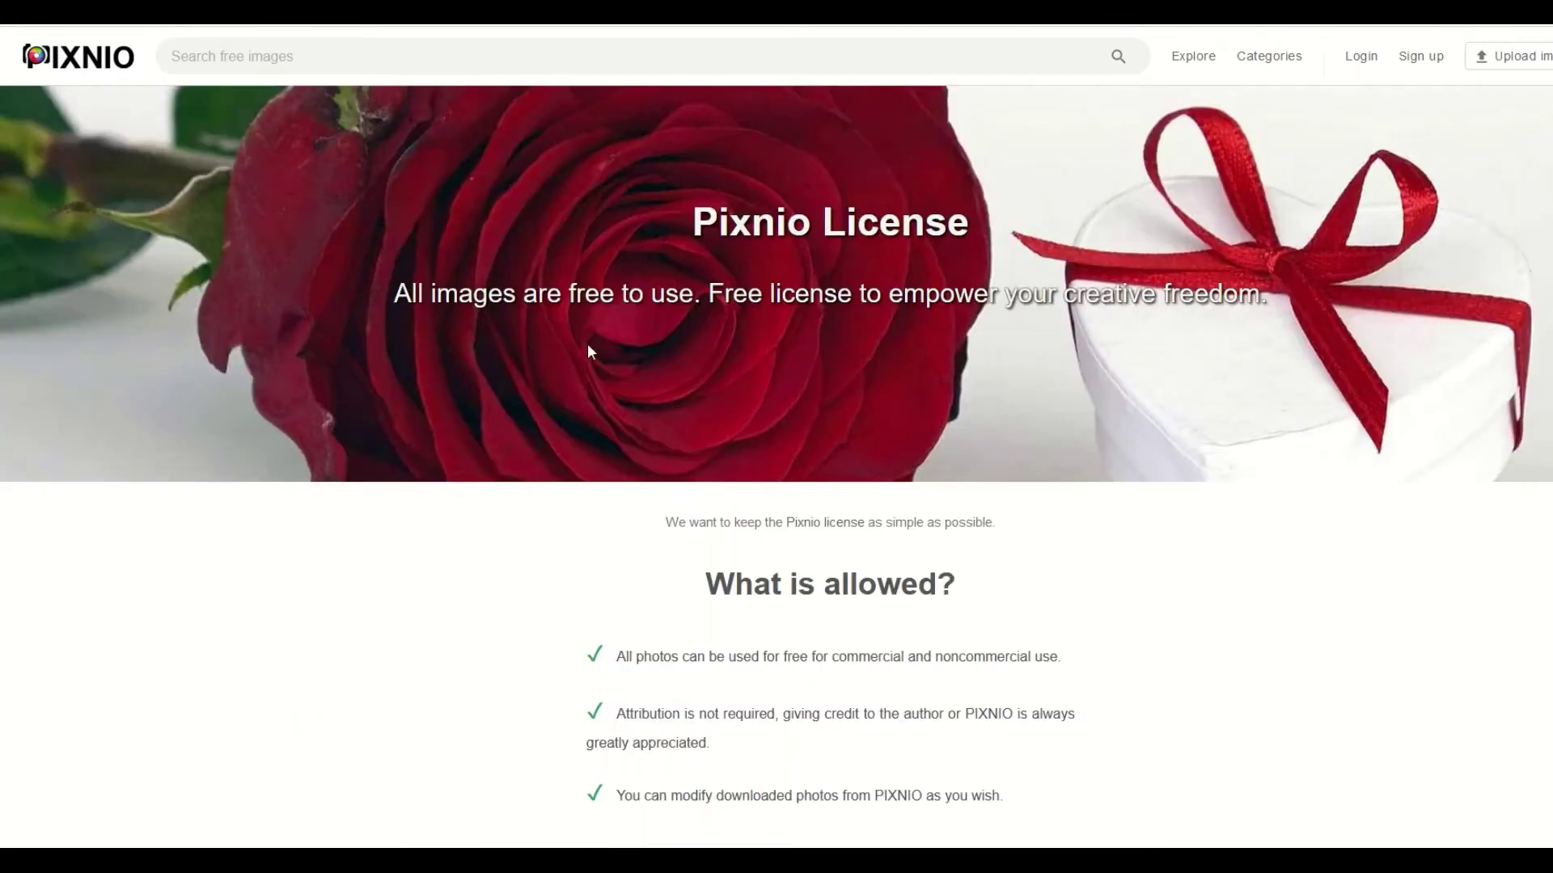
{"action": "left_click_drag", "start_coordinate": [703, 584], "coordinate": [938, 594]}
{"action": "scroll", "coordinate": [804, 571], "scroll_direction": "down", "scroll_amount": 3}
{"action": "left_click_drag", "start_coordinate": [762, 388], "coordinate": [1026, 388]}
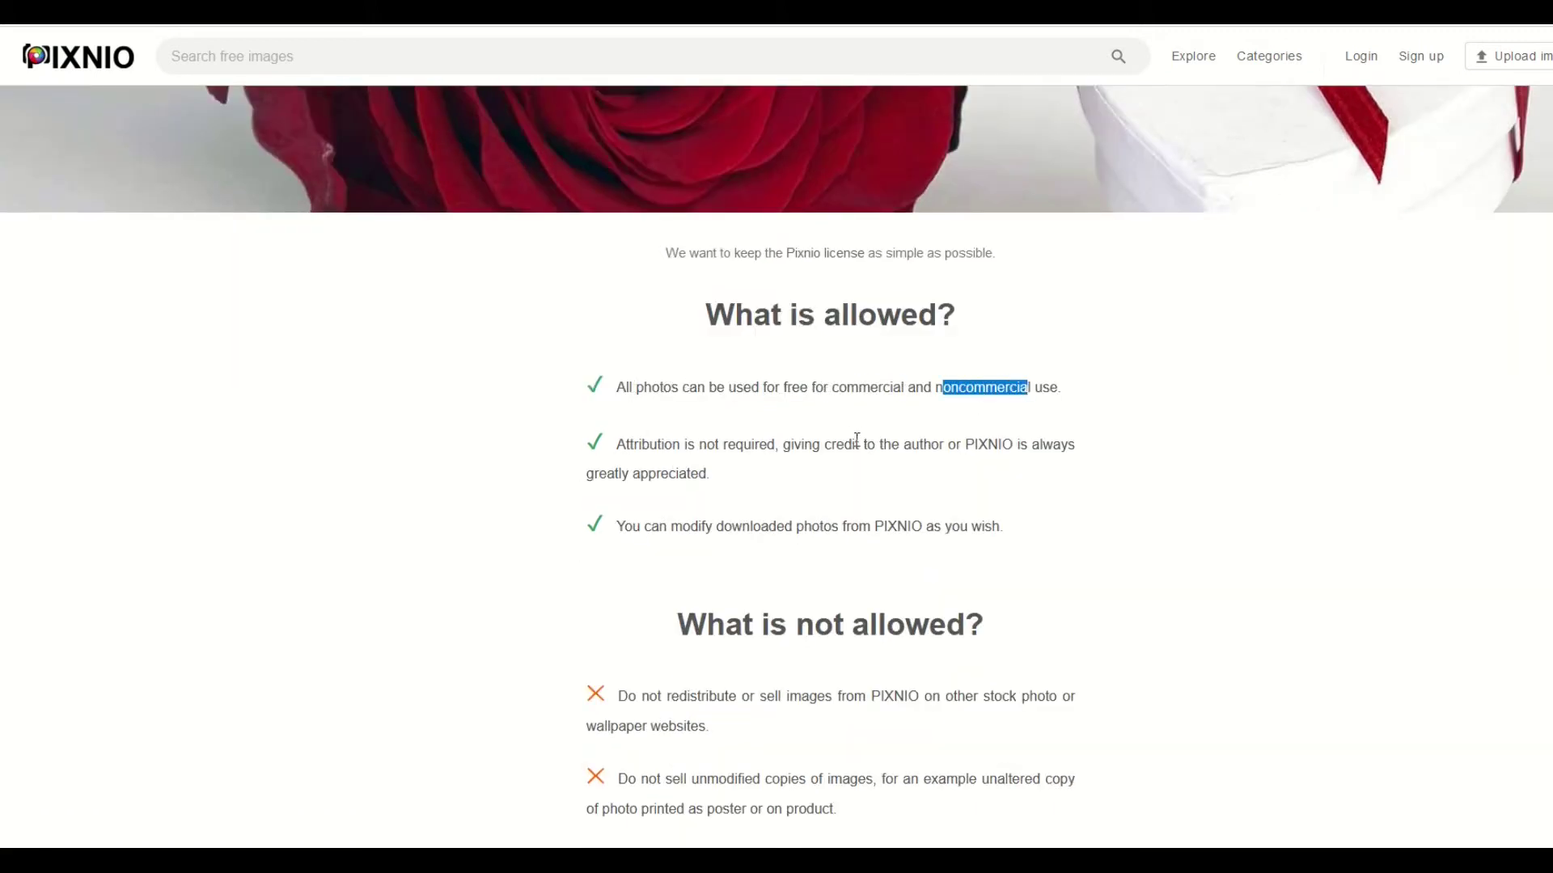
{"action": "left_click_drag", "start_coordinate": [820, 445], "coordinate": [582, 462]}
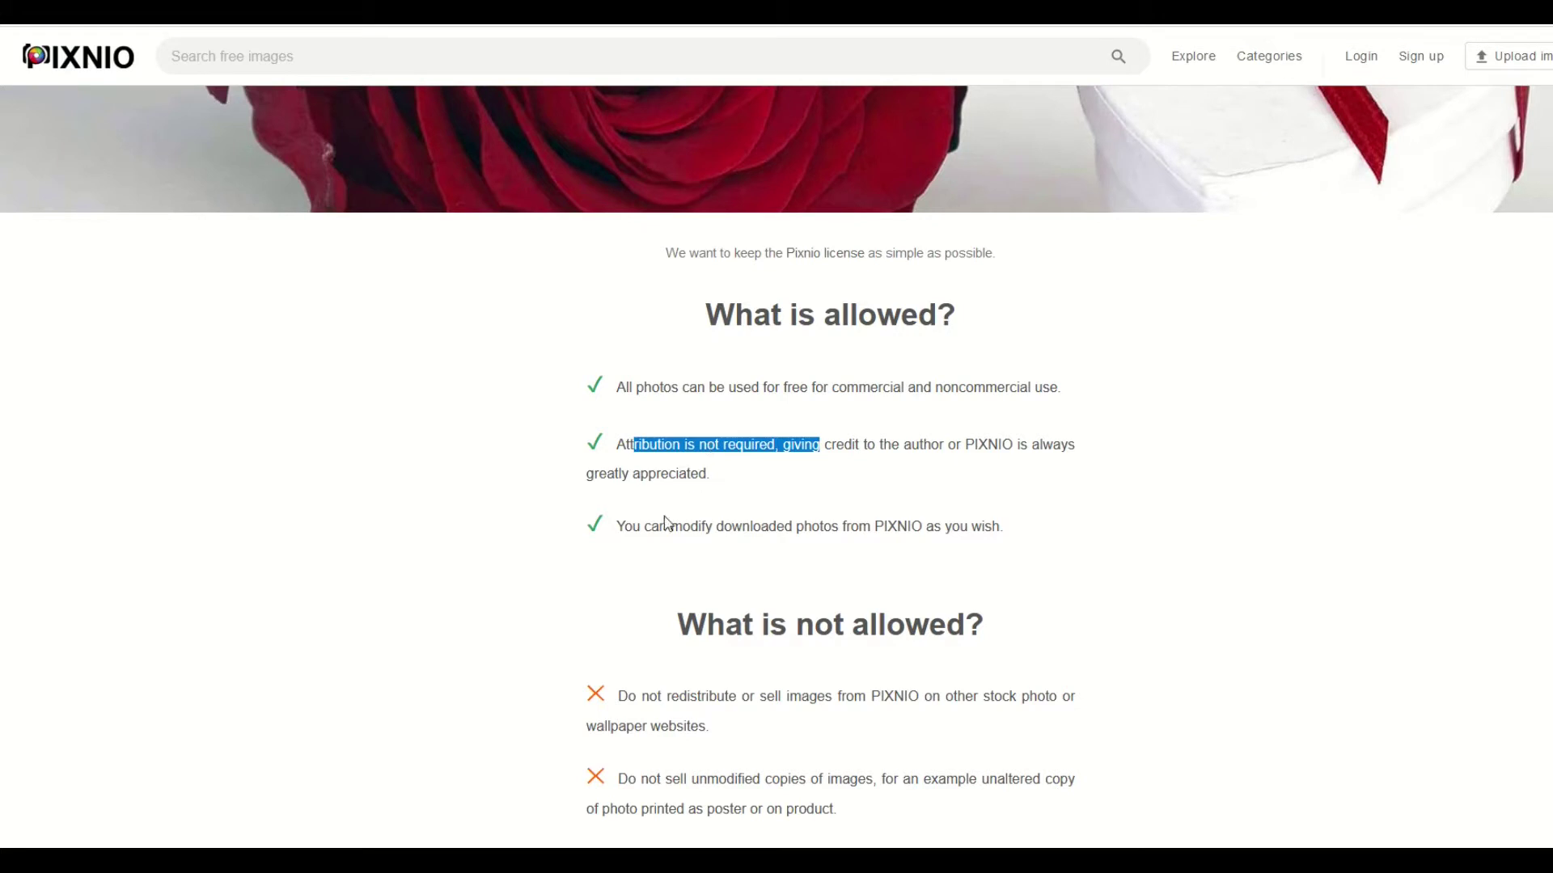
{"action": "left_click_drag", "start_coordinate": [655, 526], "coordinate": [831, 527]}
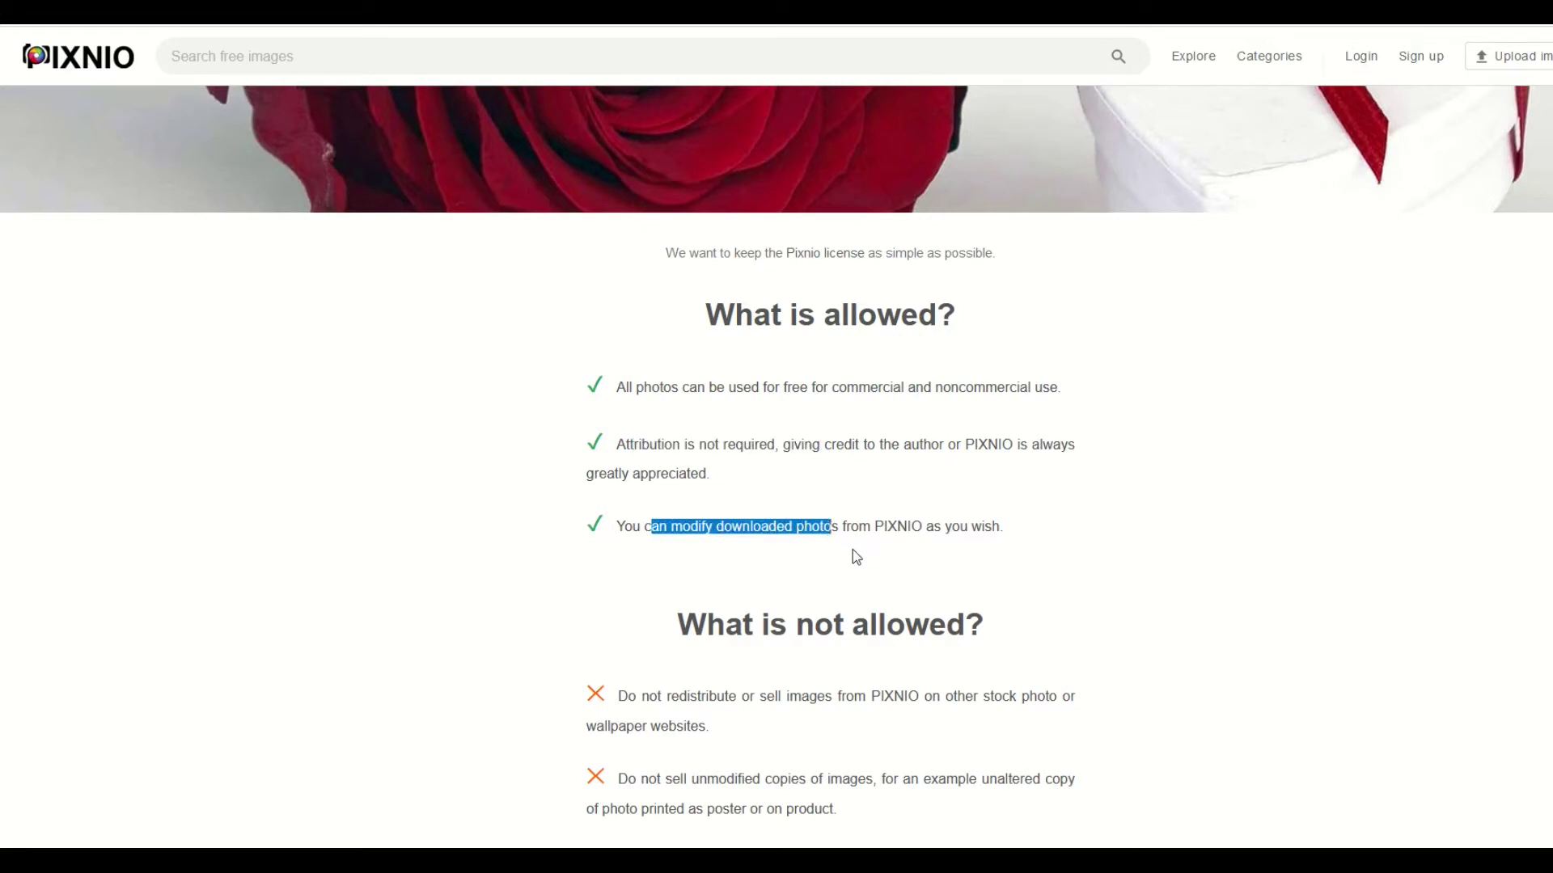
{"action": "left_click", "coordinate": [852, 550]}
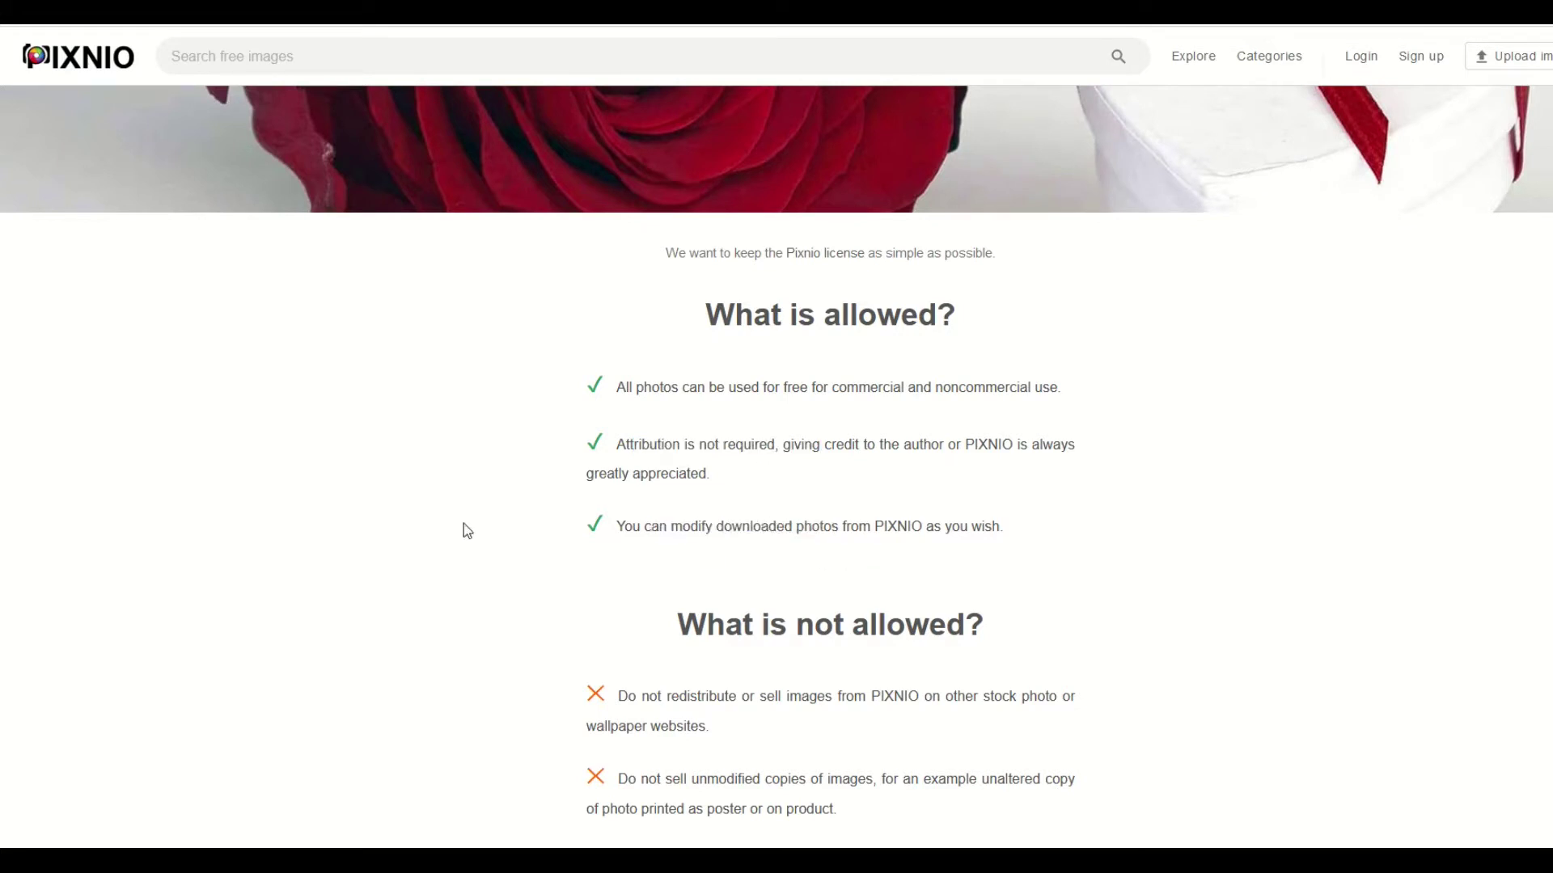
- Find the white wolf photo and download its Original 3526 × 3526 JPEG
{"action": "scroll", "coordinate": [461, 531], "scroll_direction": "up", "scroll_amount": 3}
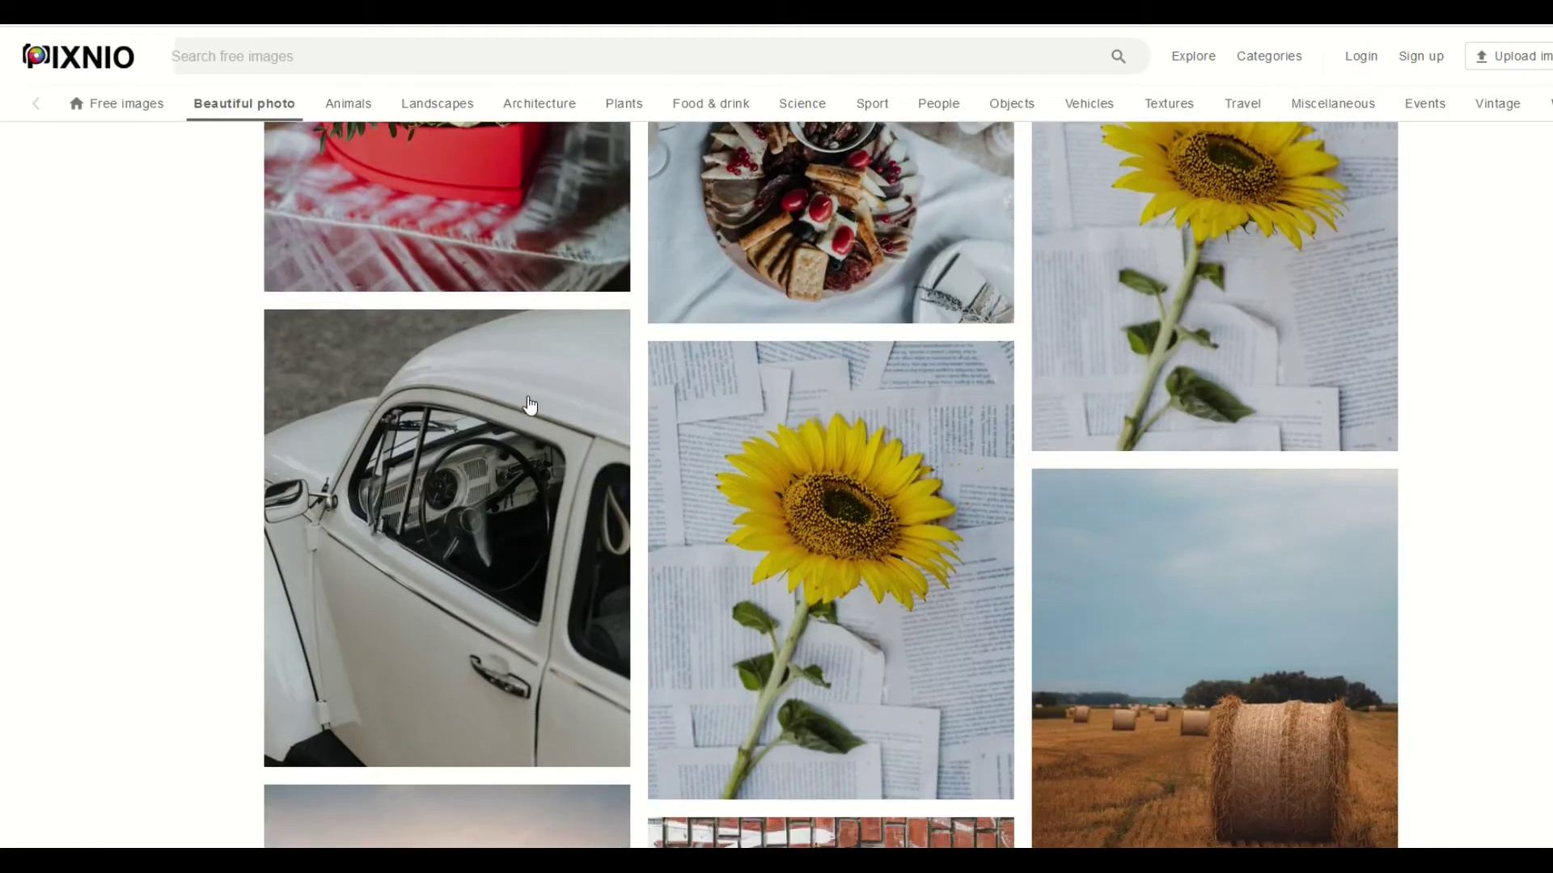
{"action": "scroll", "coordinate": [529, 404], "scroll_direction": "down", "scroll_amount": 10}
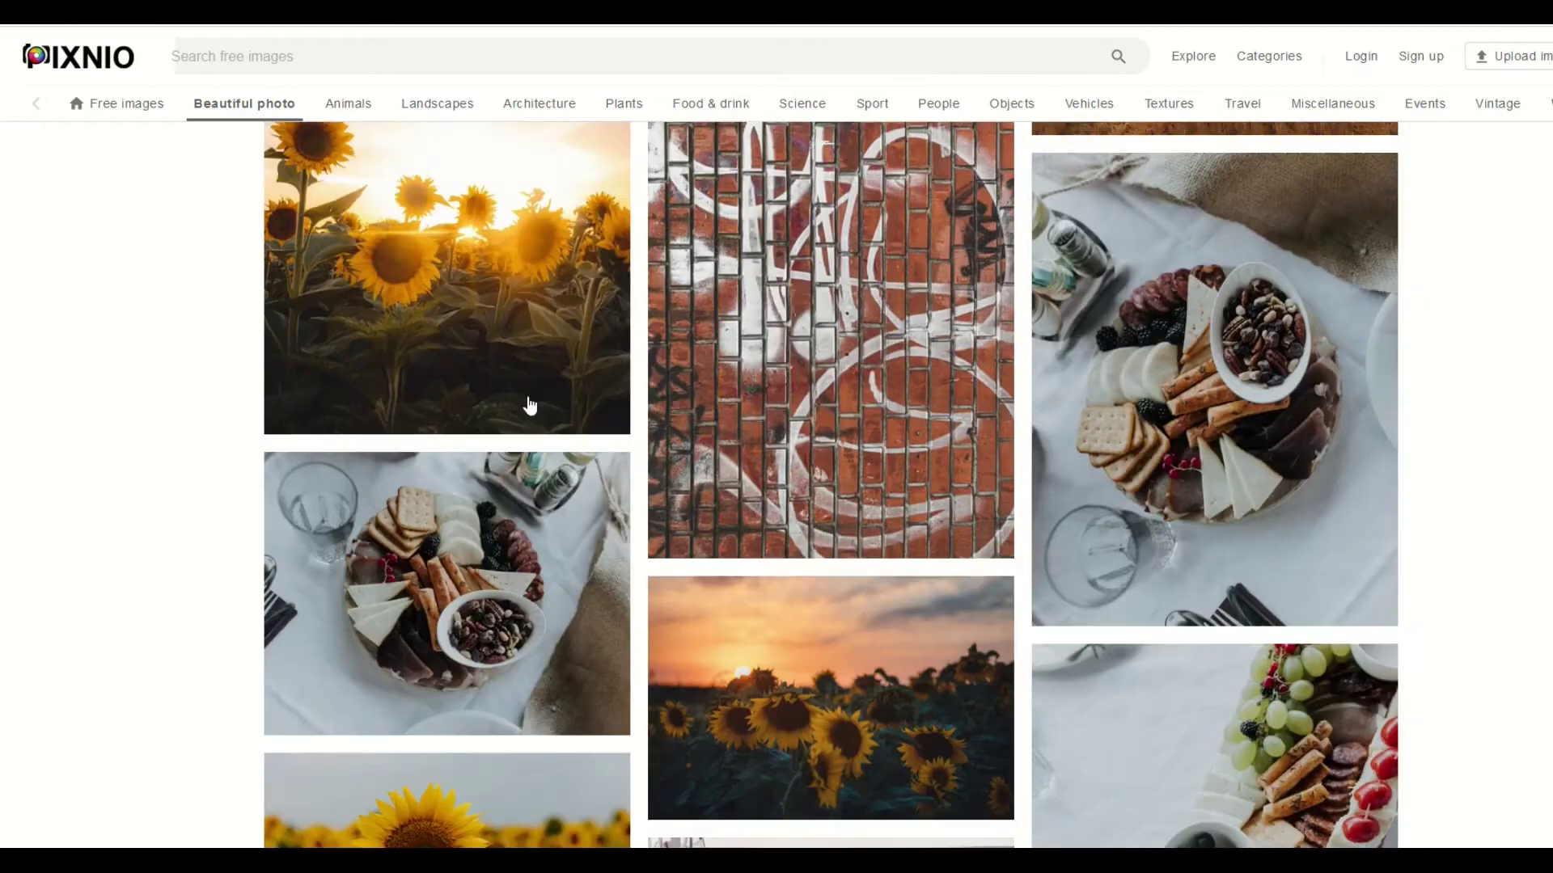
{"action": "scroll", "coordinate": [530, 404], "scroll_direction": "down", "scroll_amount": 10}
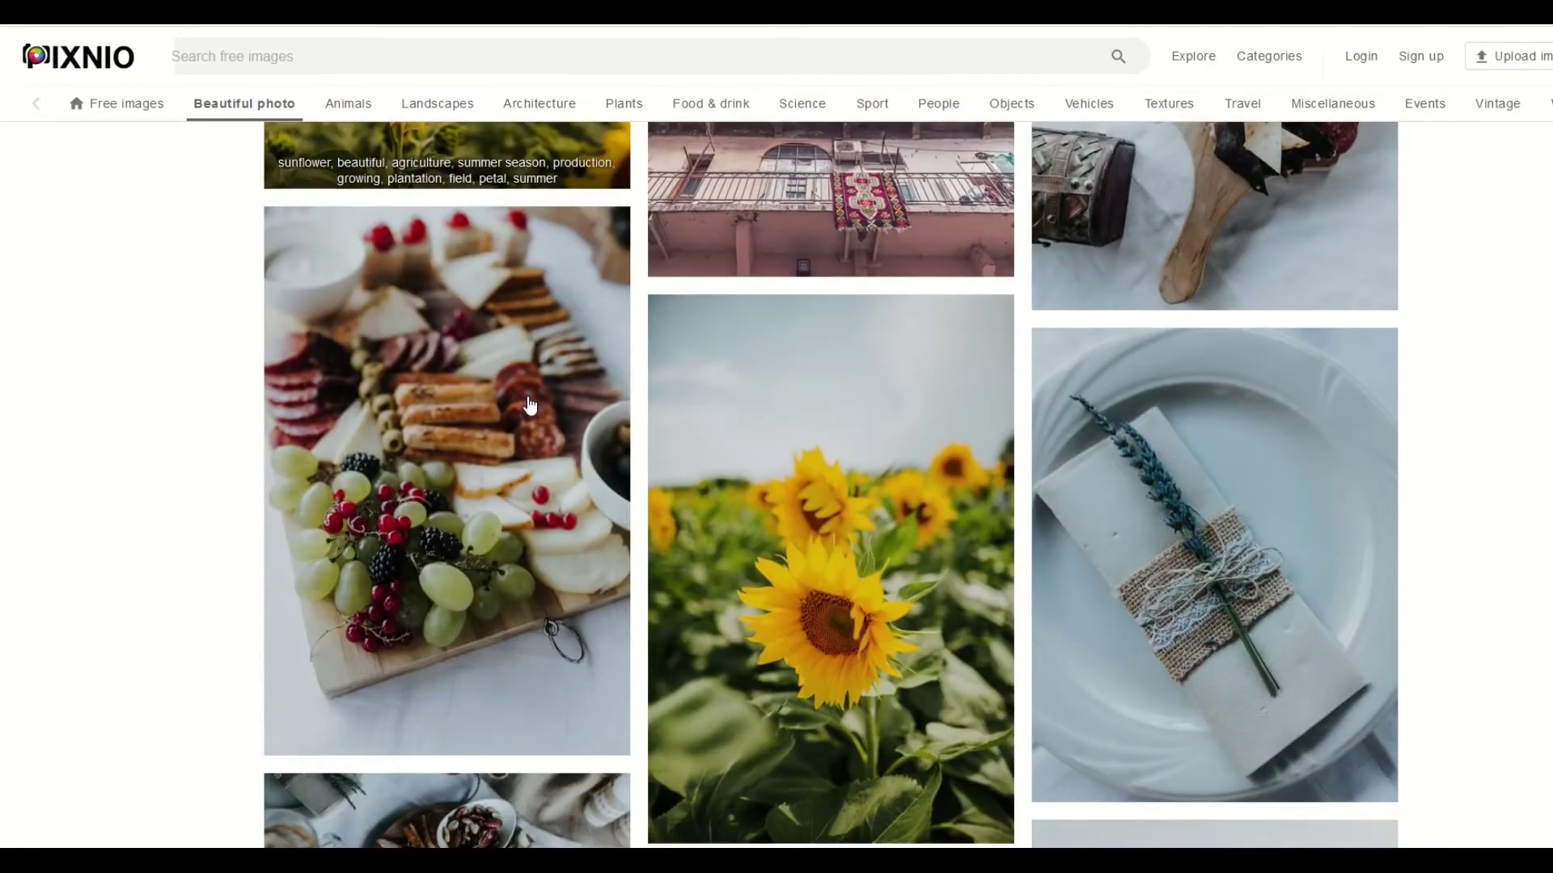
{"action": "scroll", "coordinate": [529, 404], "scroll_direction": "down", "scroll_amount": 5}
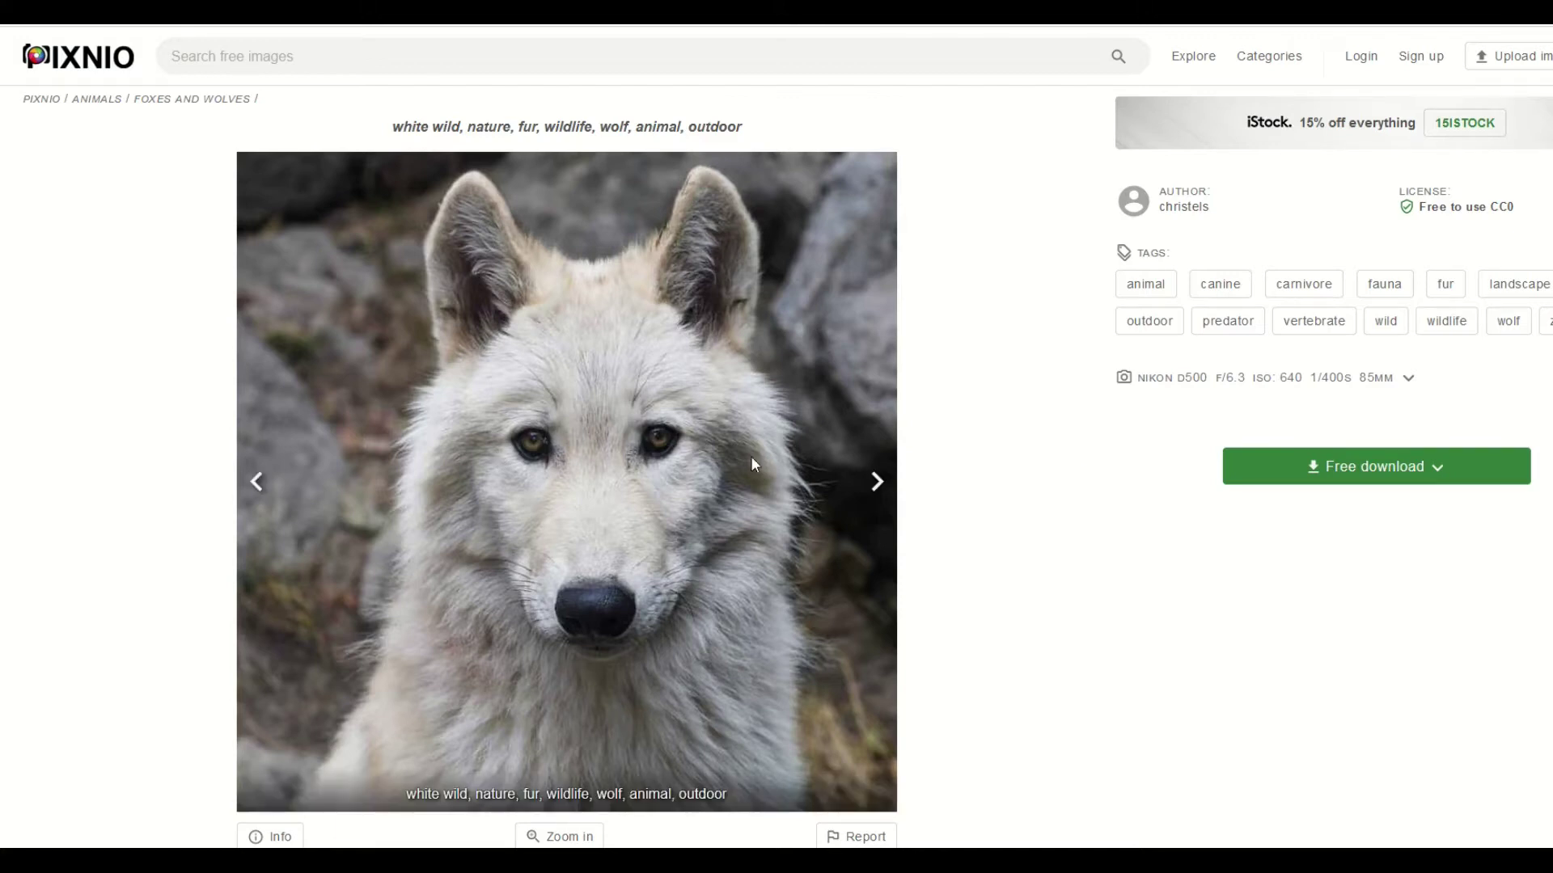
{"action": "left_click", "coordinate": [1408, 480]}
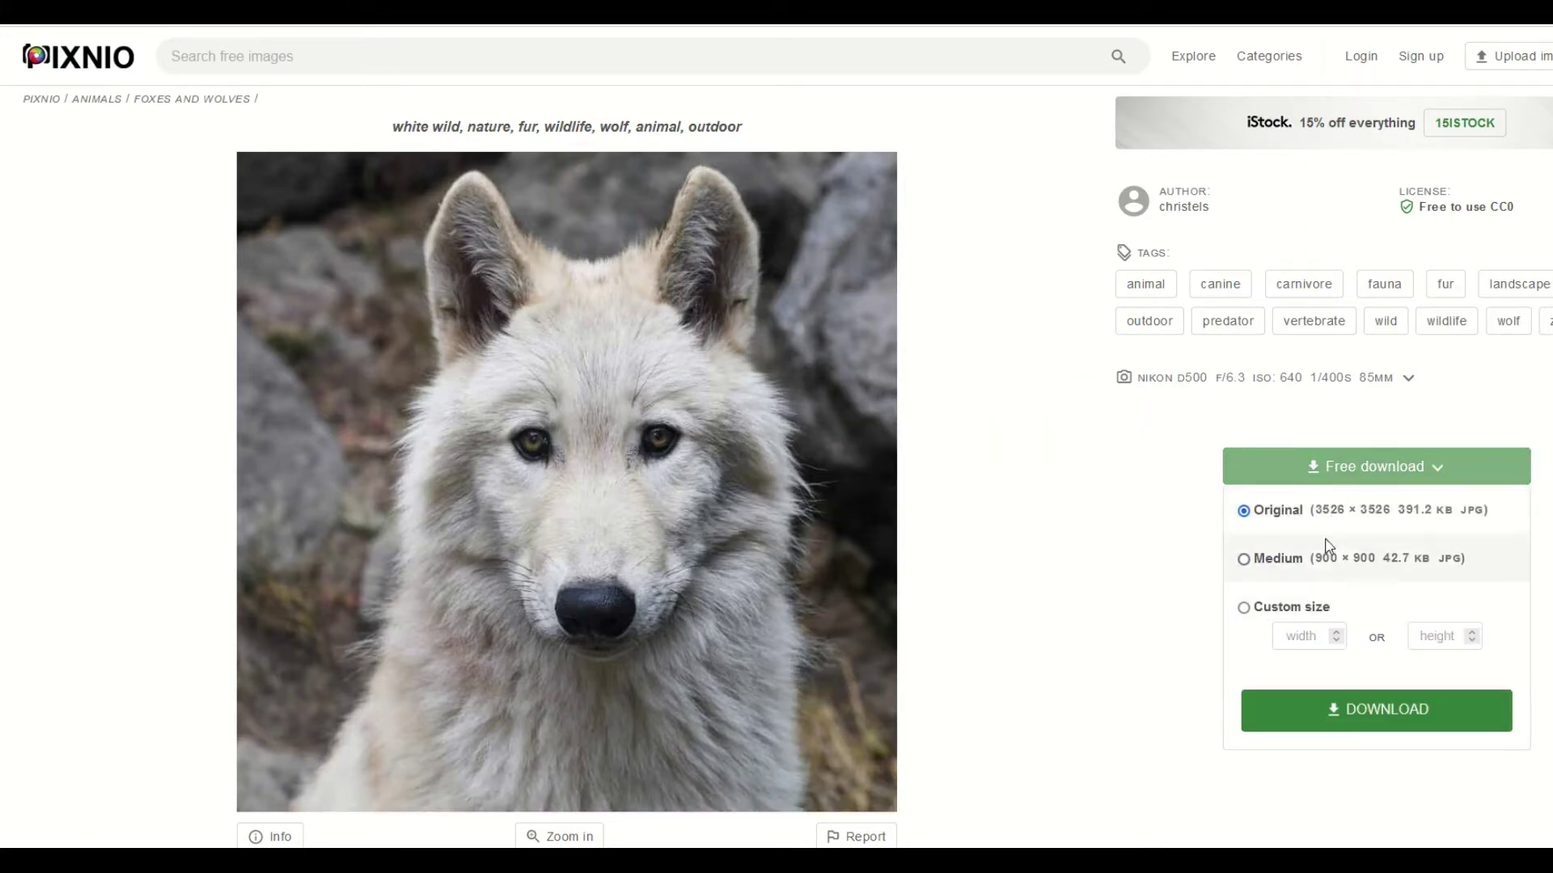
{"action": "left_click", "coordinate": [1374, 721]}
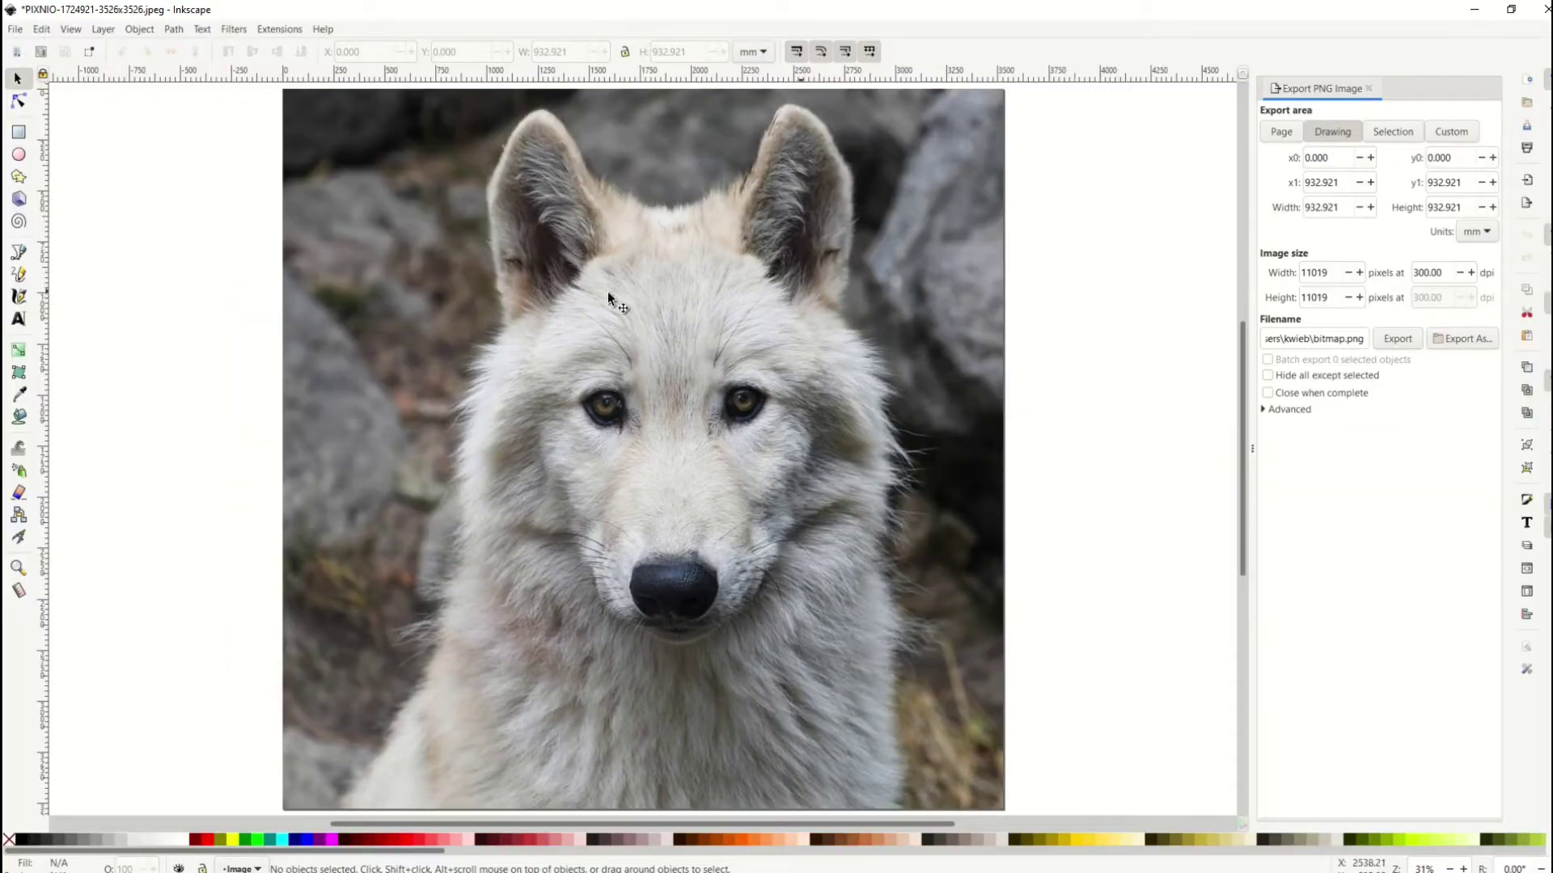
- Select the imported wolf image on the Inkscape canvas
{"action": "left_click", "coordinate": [340, 226]}
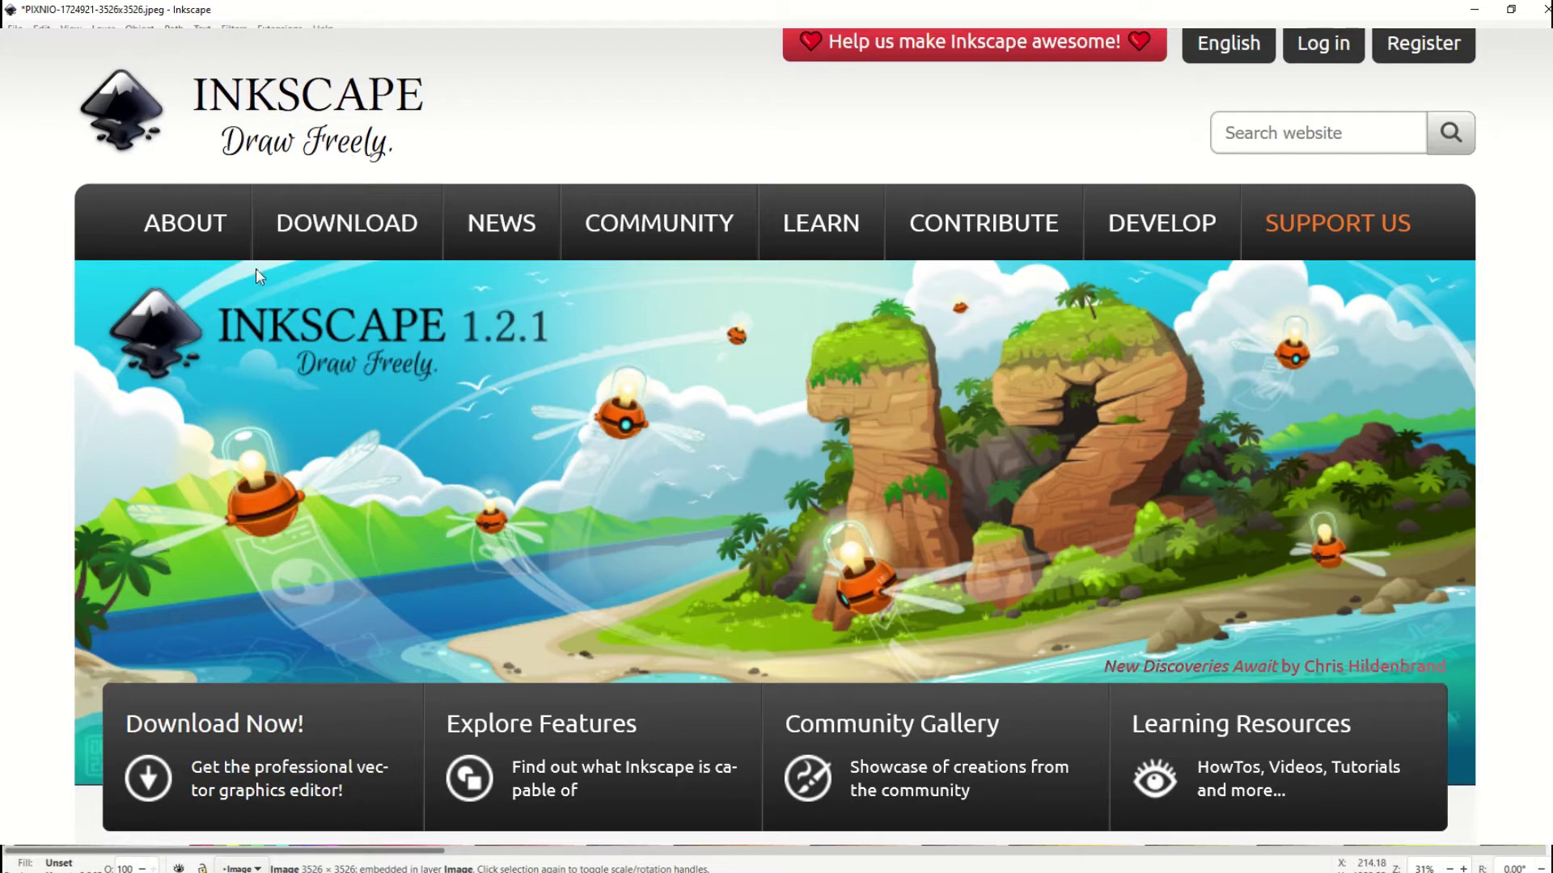
{"action": "mouse_move", "coordinate": [495, 252]}
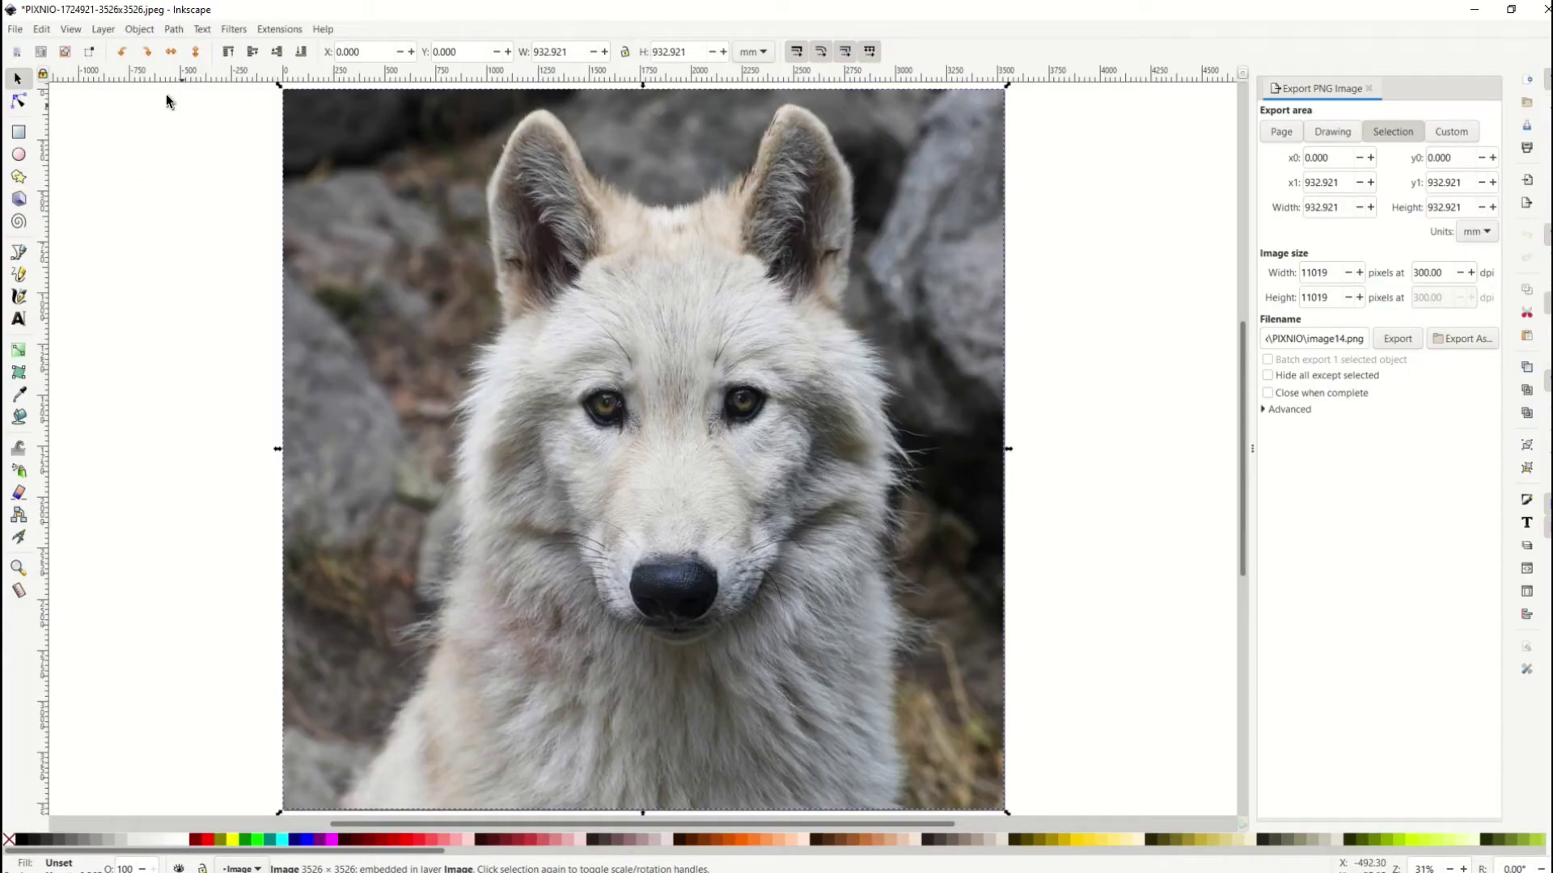
- Open Path > Trace Bitmap and preview the Brightness cutoff trace of the wolf
{"action": "left_click", "coordinate": [173, 29]}
{"action": "left_click", "coordinate": [182, 84]}
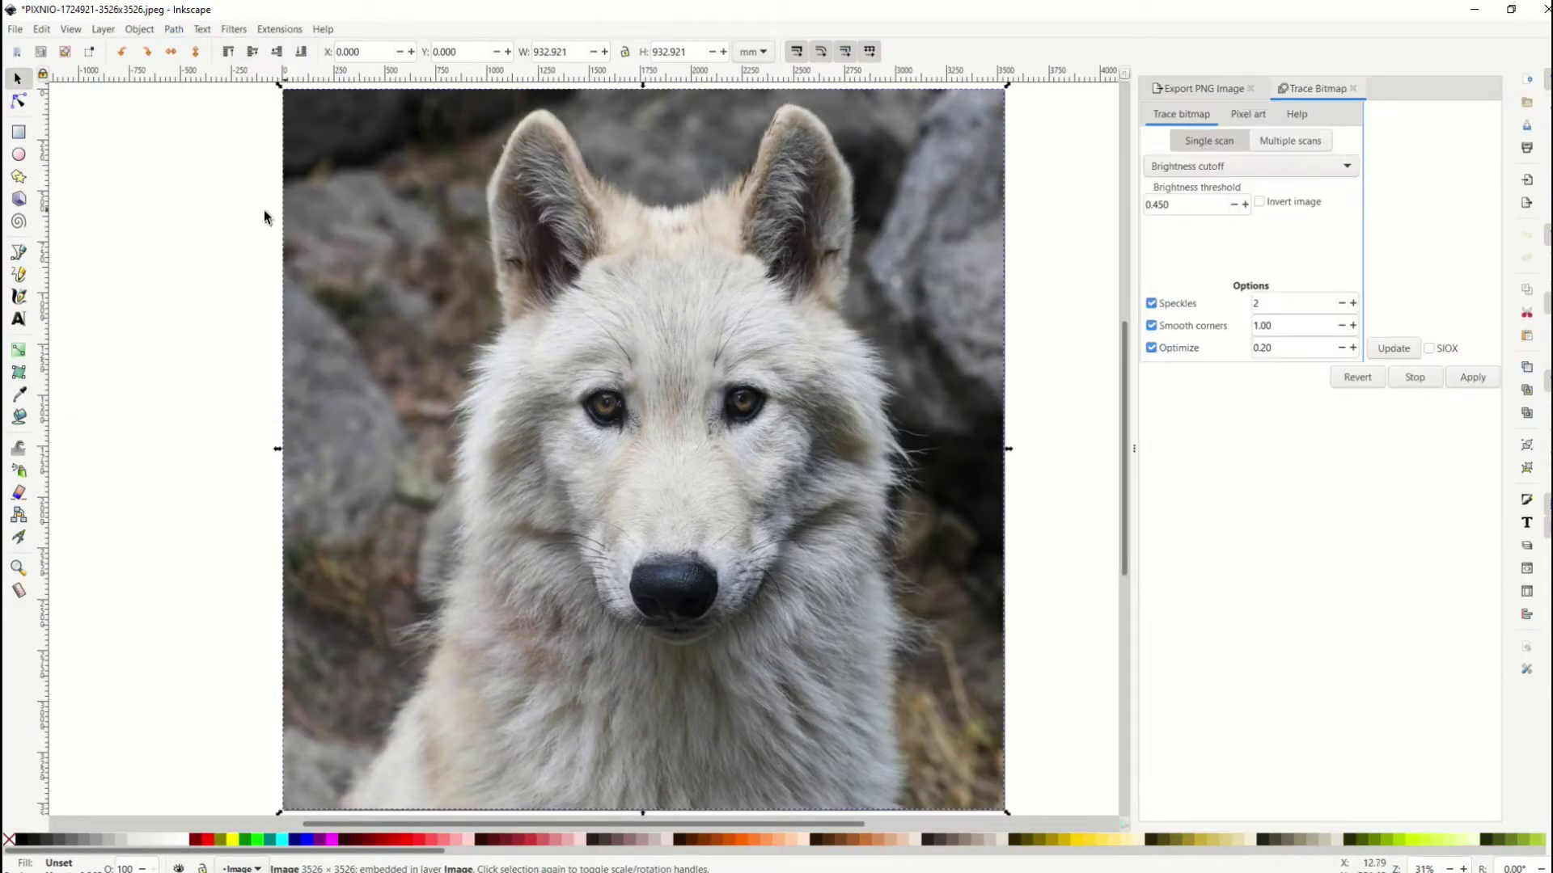
{"action": "left_click", "coordinate": [1369, 354]}
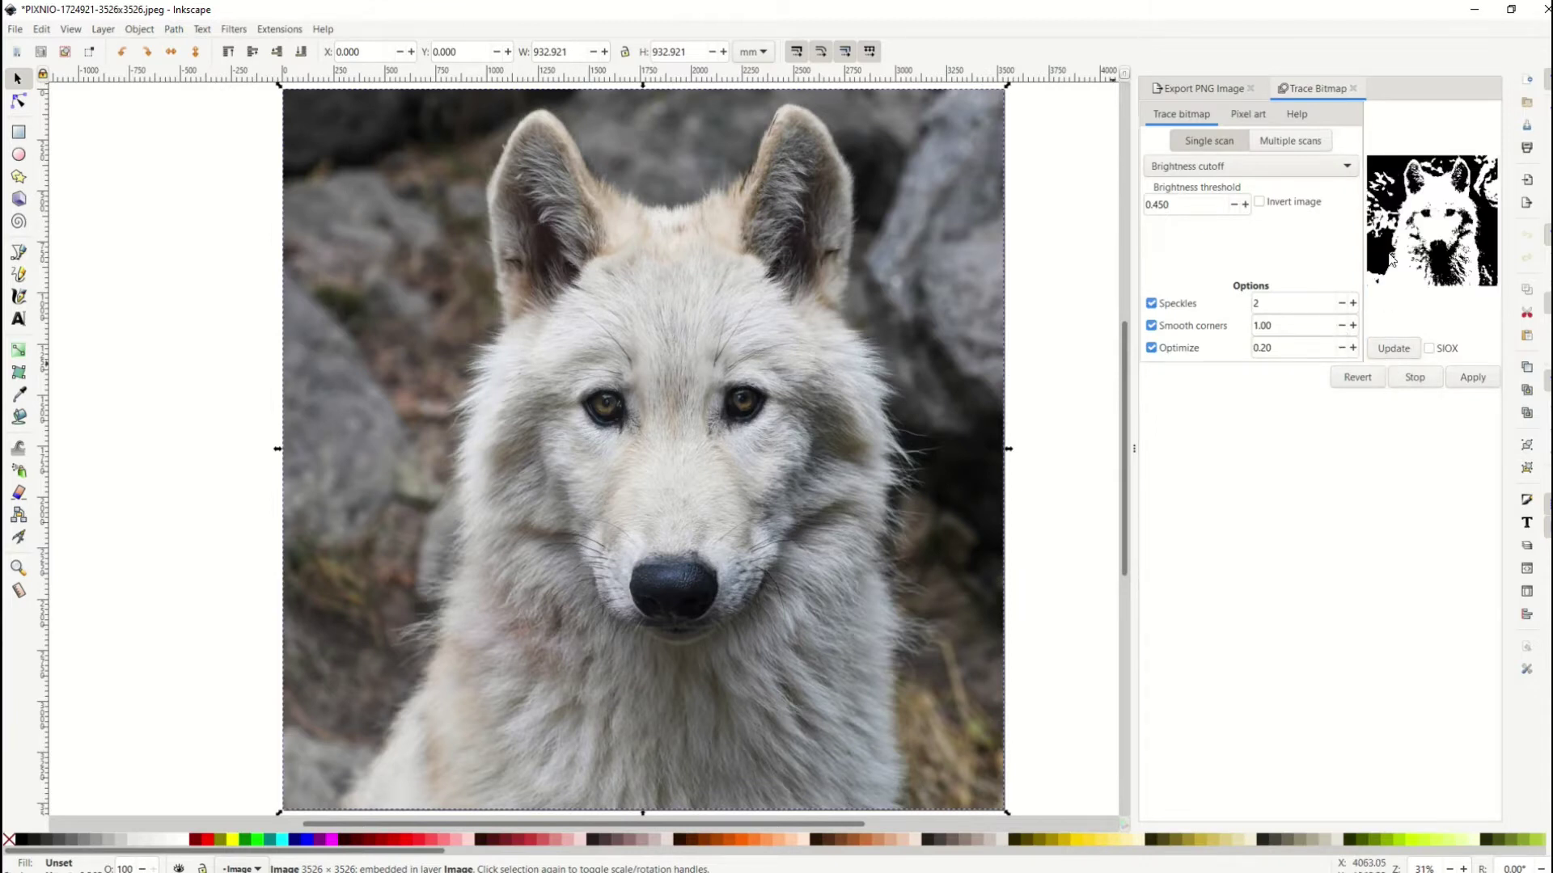
- Tune the brightness threshold to 0.500, refresh the preview and apply the trace
{"action": "left_click", "coordinate": [1235, 205]}
{"action": "left_click", "coordinate": [1235, 206]}
{"action": "left_click", "coordinate": [1235, 205]}
{"action": "left_click", "coordinate": [1234, 205]}
{"action": "left_click", "coordinate": [1393, 349]}
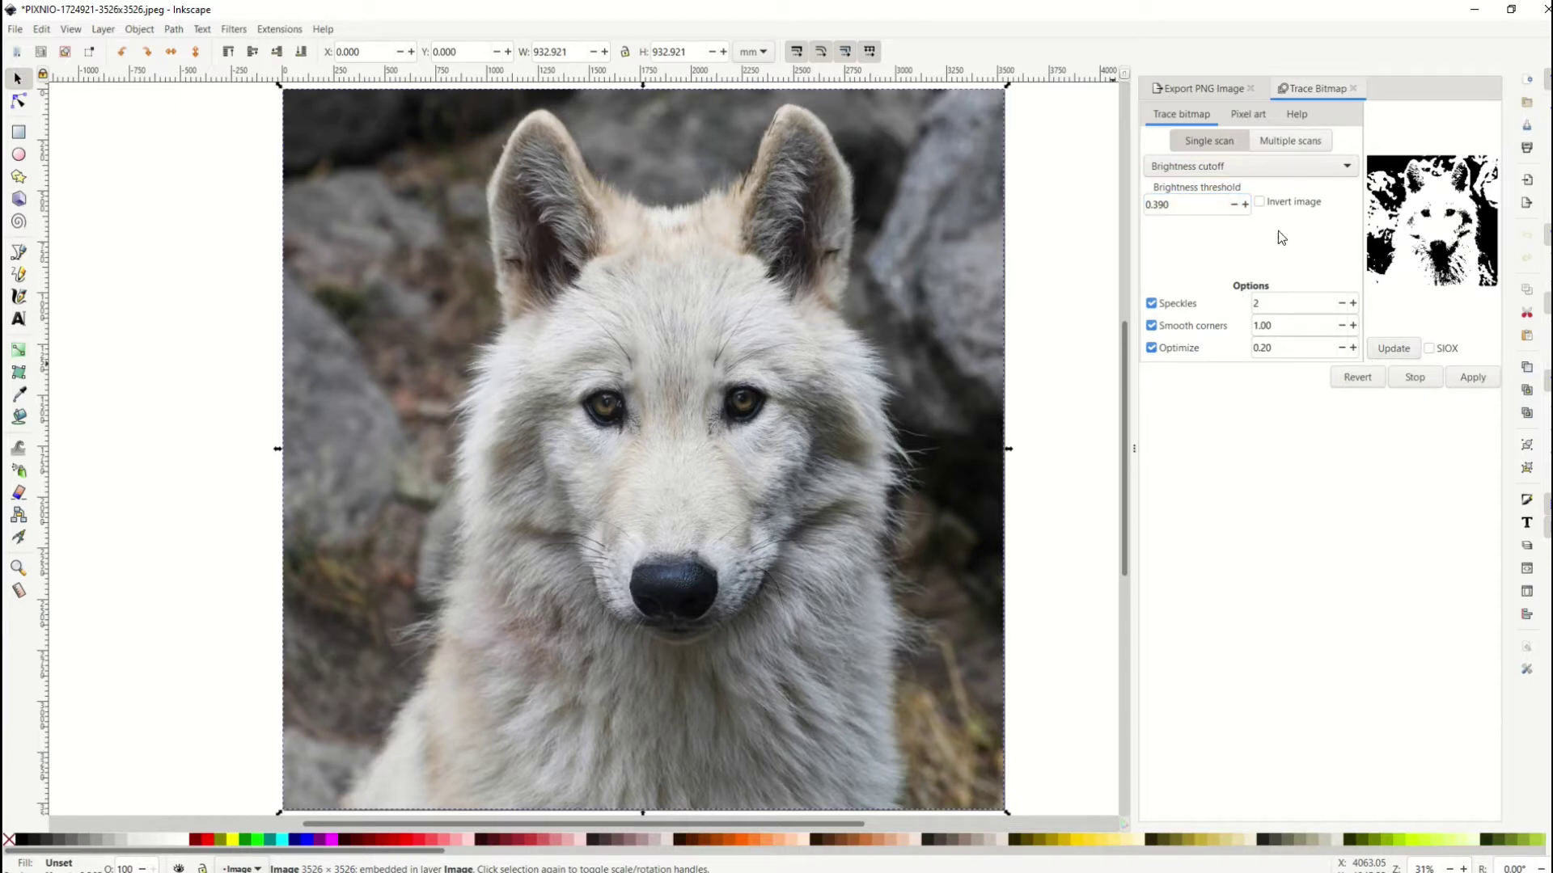
{"action": "left_click", "coordinate": [1247, 207]}
{"action": "left_click", "coordinate": [1248, 207]}
{"action": "left_click", "coordinate": [1246, 205]}
{"action": "left_click", "coordinate": [1392, 349]}
{"action": "left_click", "coordinate": [1467, 379]}
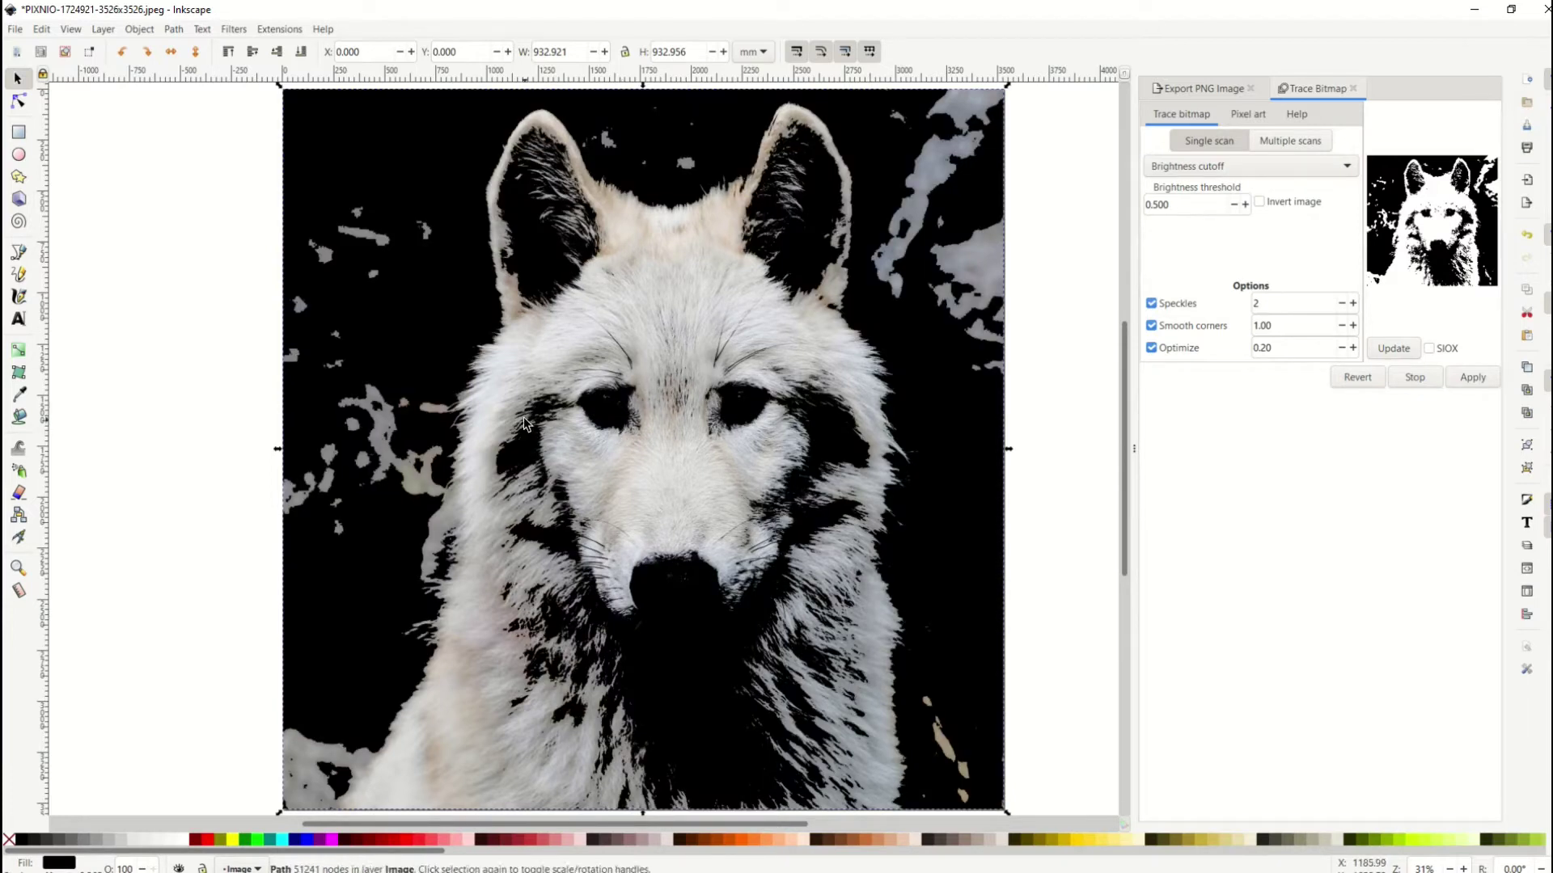
- Move the traced wolf off the photo, delete the original bitmap, and reposition the trace
{"action": "scroll", "coordinate": [456, 431], "scroll_direction": "down", "scroll_amount": 2}
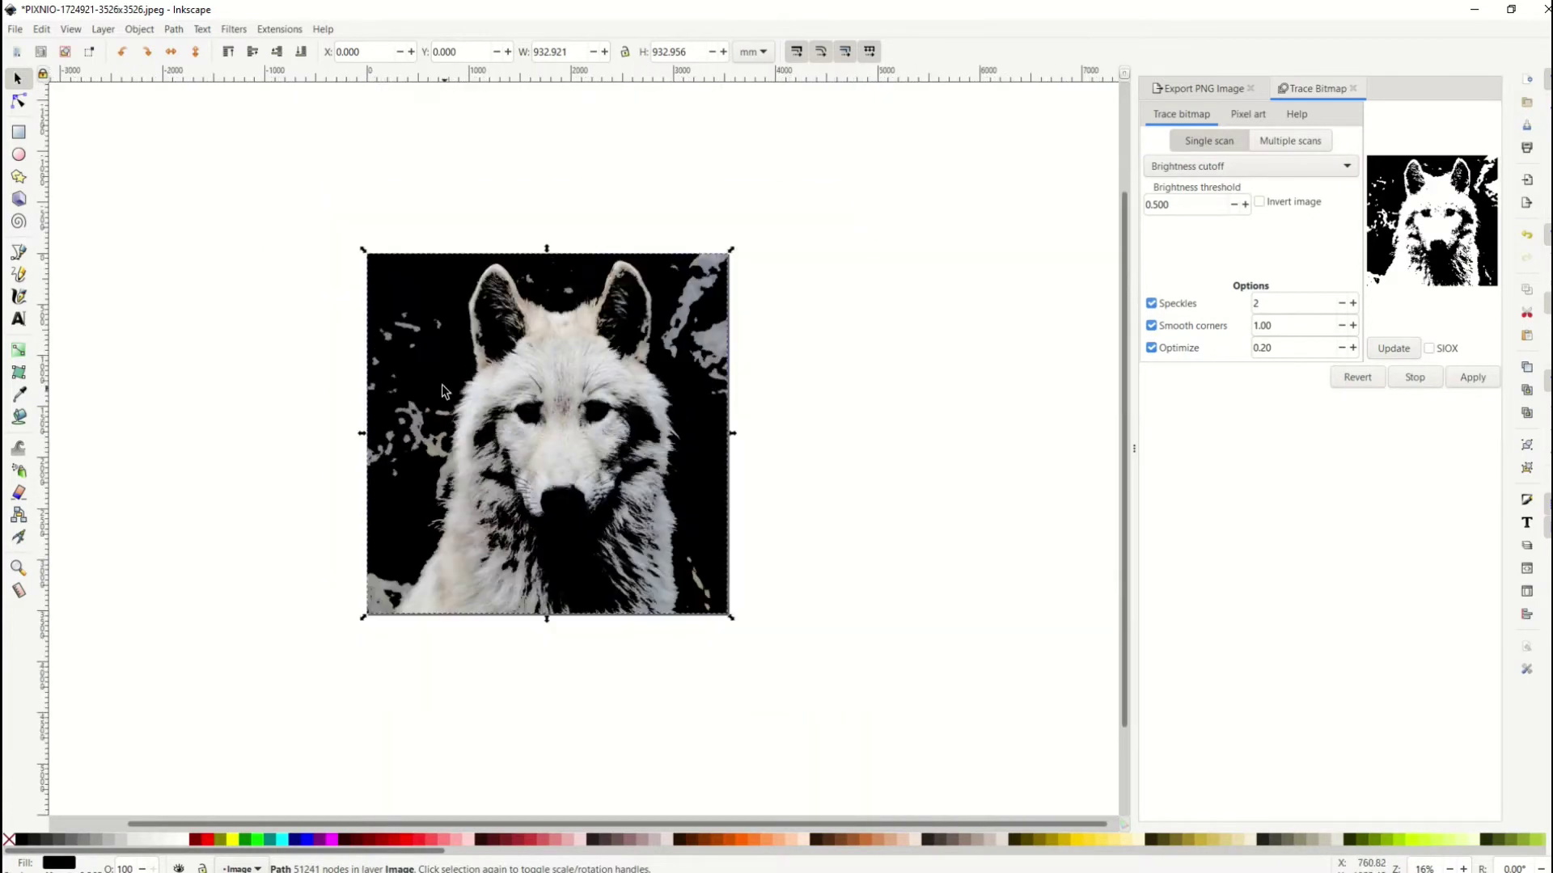
{"action": "mouse_move", "coordinate": [380, 358]}
{"action": "left_mouse_down"}
{"action": "mouse_move", "coordinate": [322, 361]}
{"action": "mouse_move", "coordinate": [244, 317]}
{"action": "left_mouse_up"}
{"action": "left_click", "coordinate": [626, 415]}
{"action": "key", "text": "Delete"}
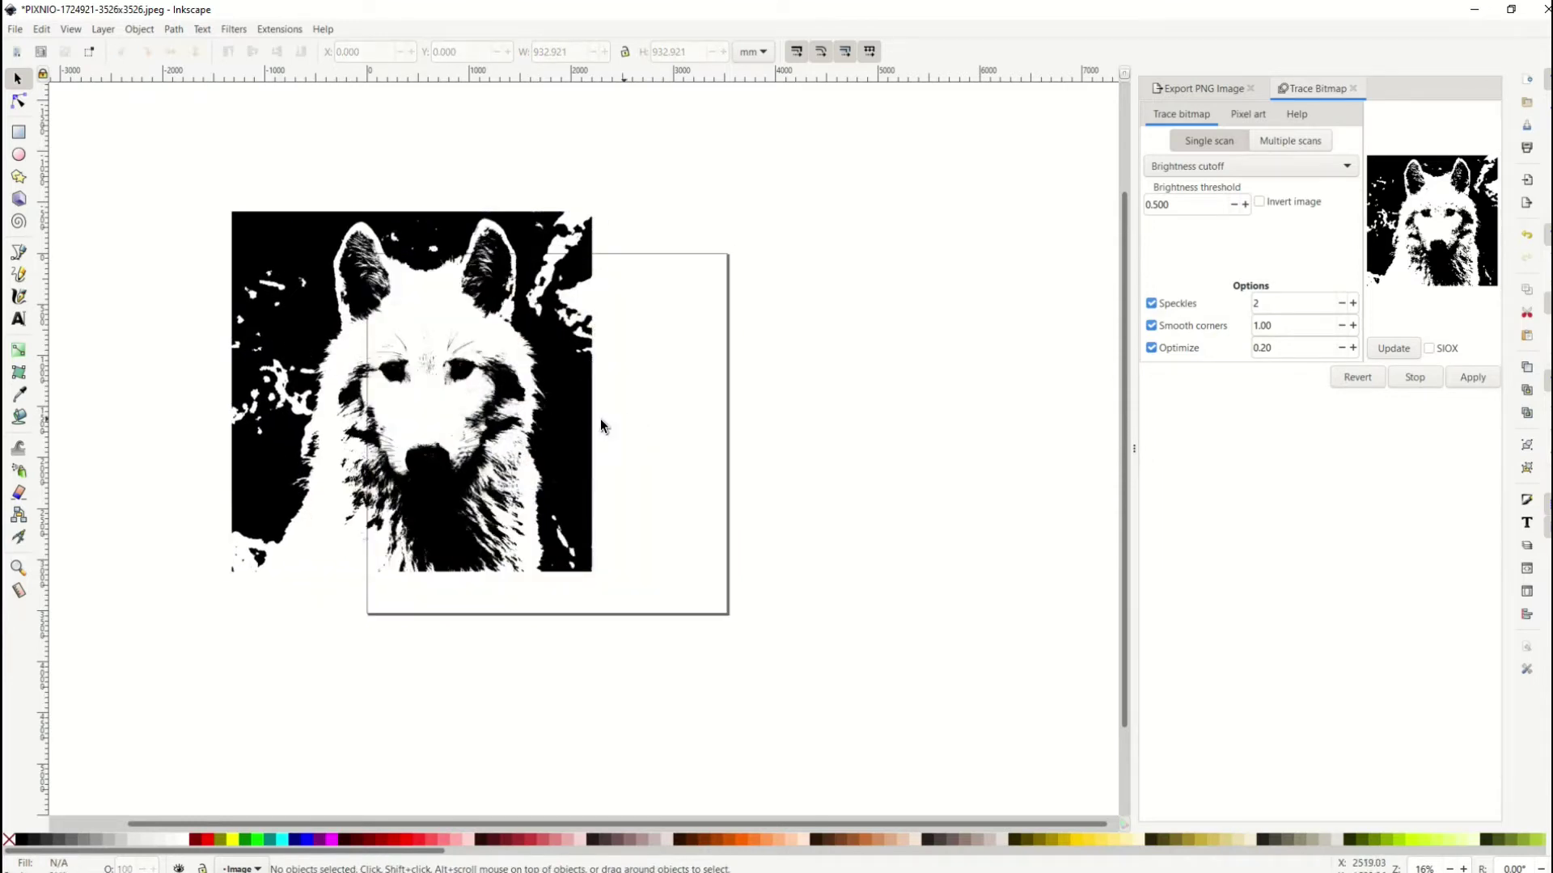
{"action": "left_click", "coordinate": [314, 312]}
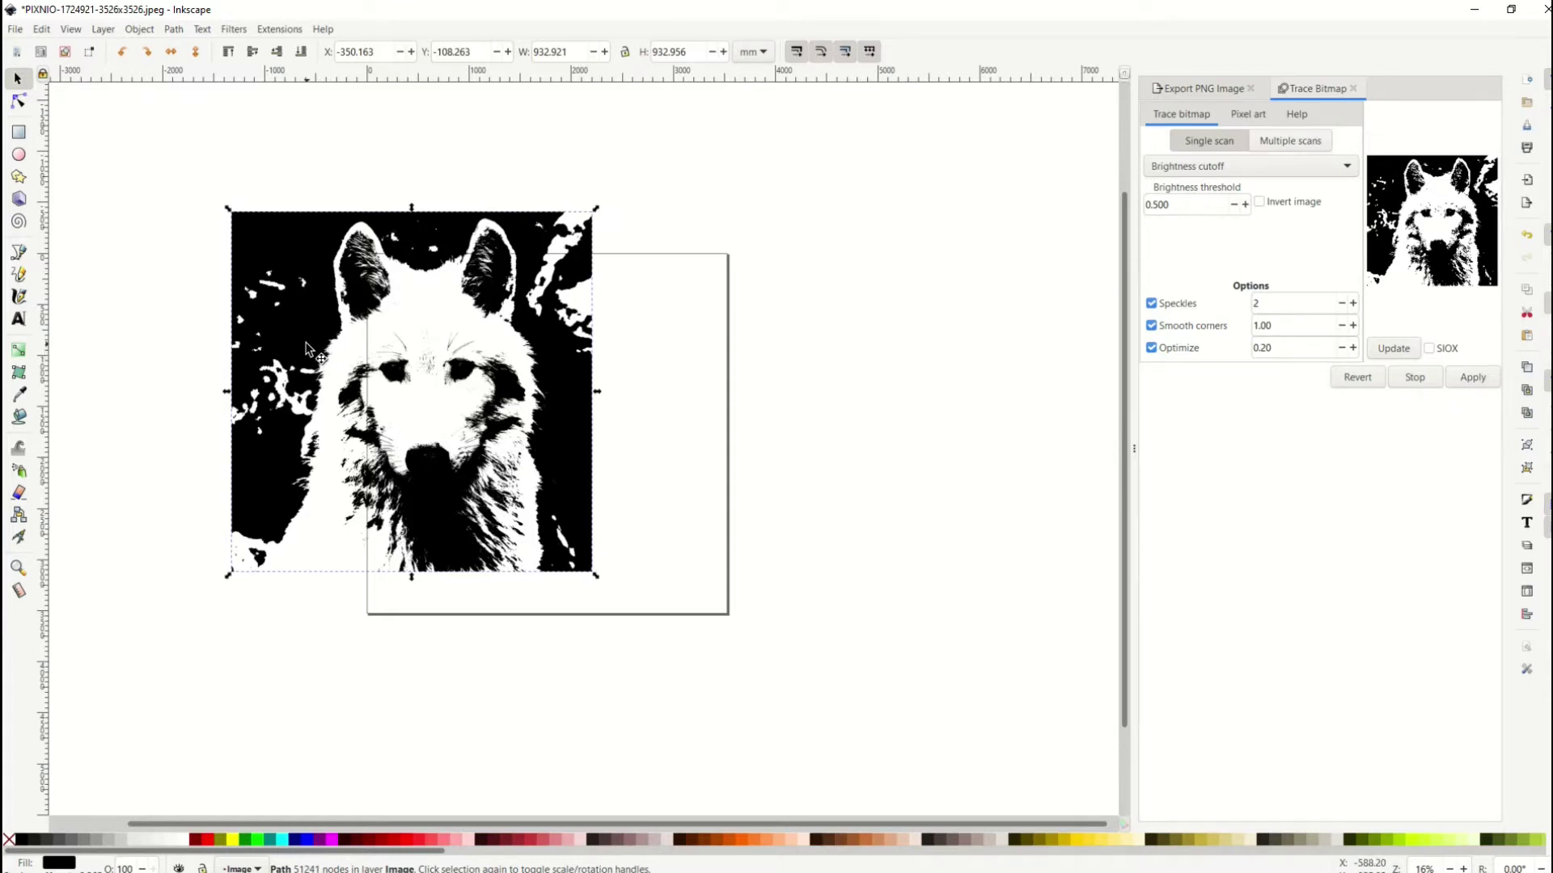
{"action": "left_click_drag", "start_coordinate": [308, 346], "coordinate": [334, 343]}
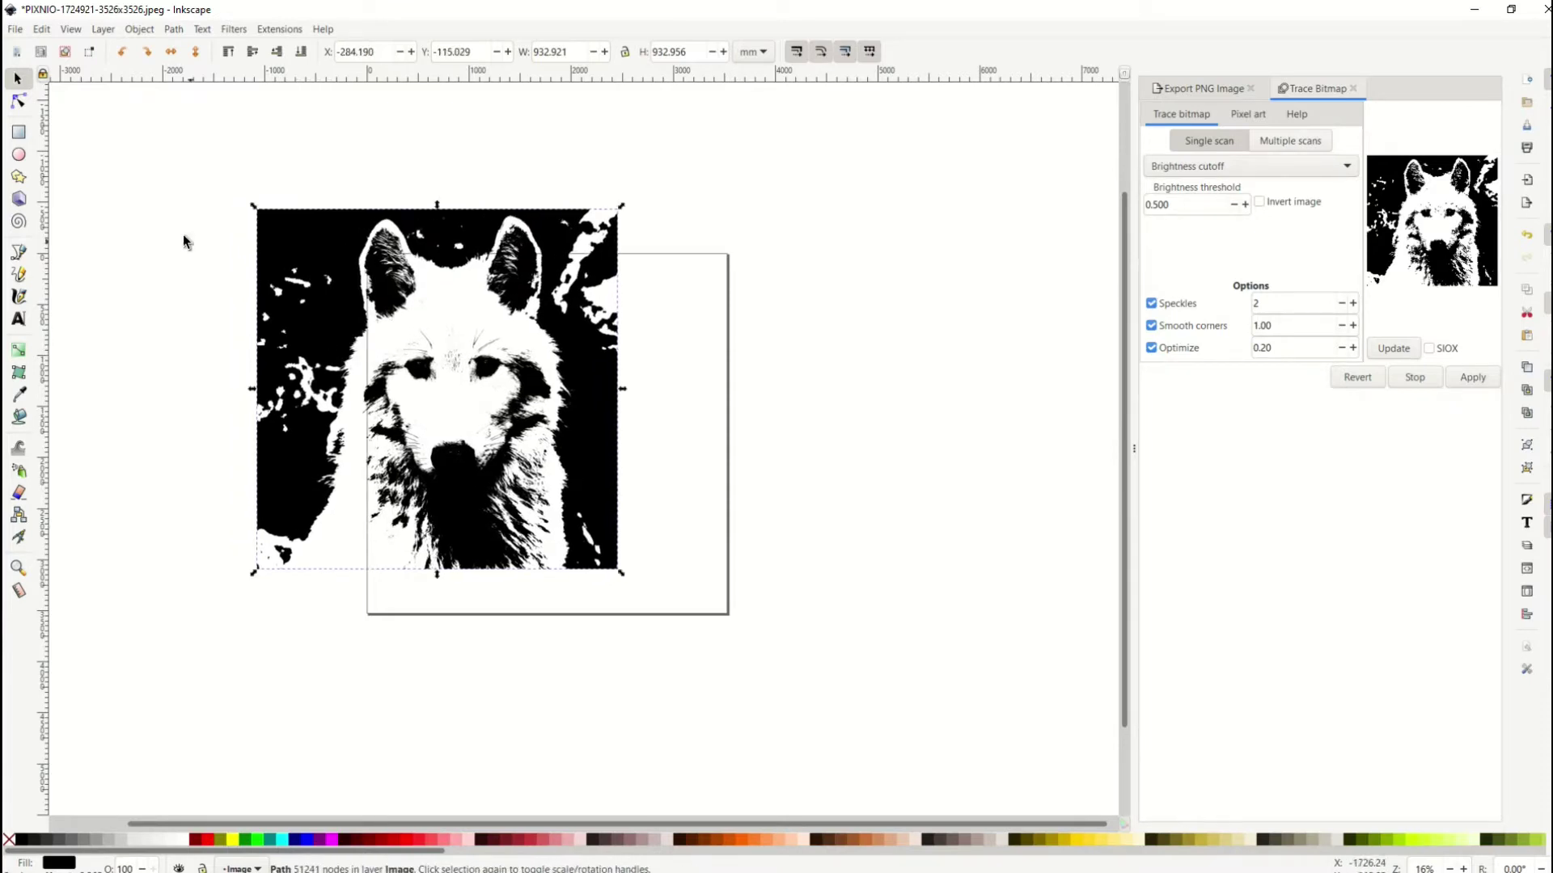
- Inspect the traced wolf's nodes, then drag the path onto the page at X 41.162, Y 45.254
{"action": "left_click", "coordinate": [20, 103]}
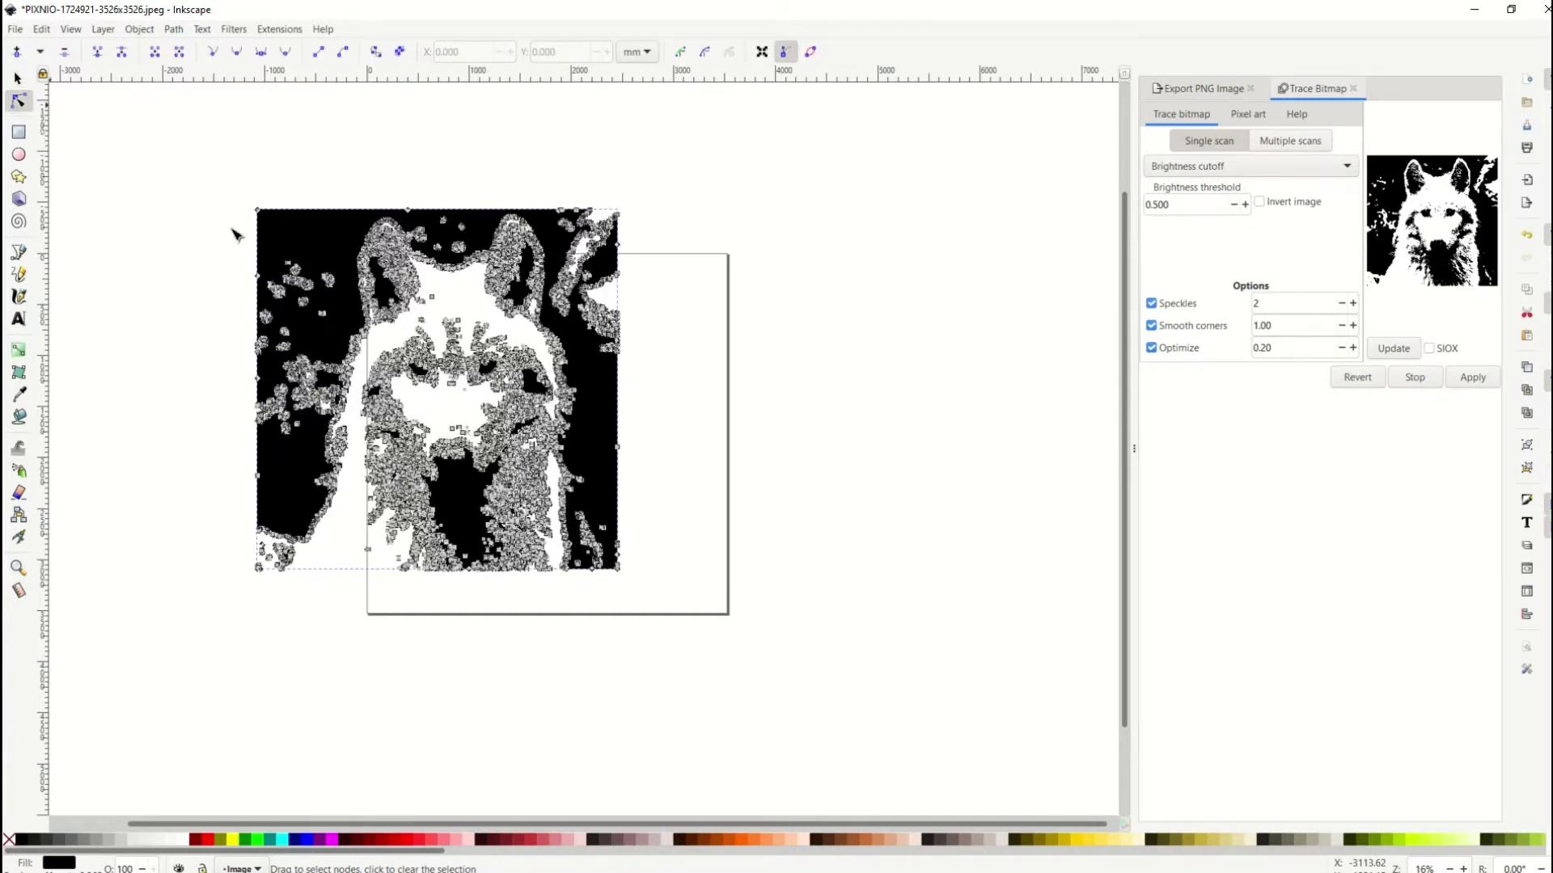
{"action": "left_click", "coordinate": [417, 364]}
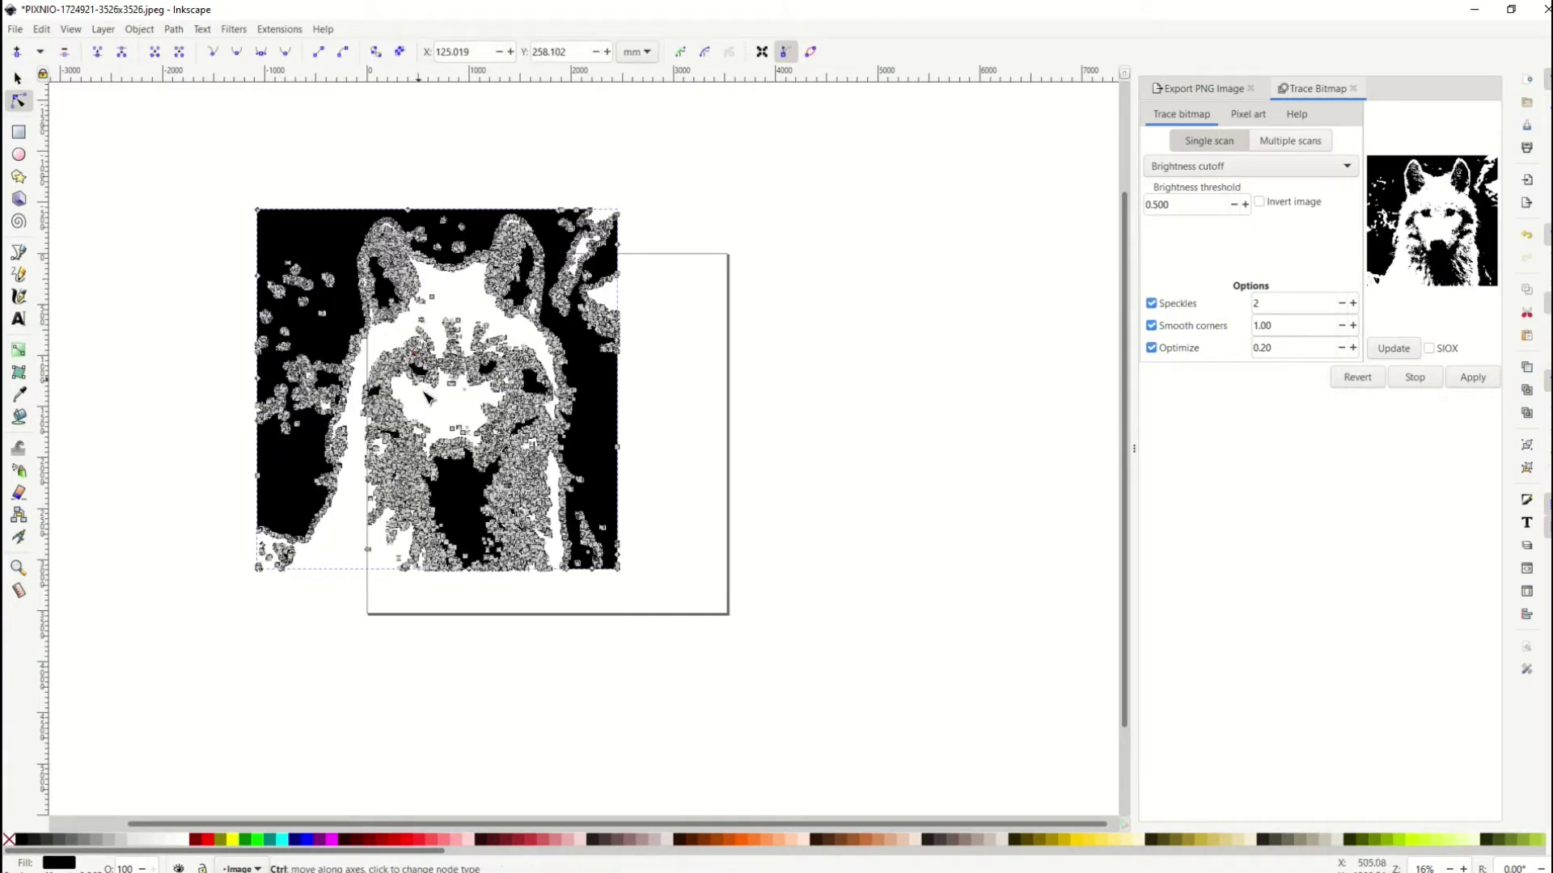
{"action": "scroll", "coordinate": [427, 396], "scroll_direction": "up", "scroll_amount": 2}
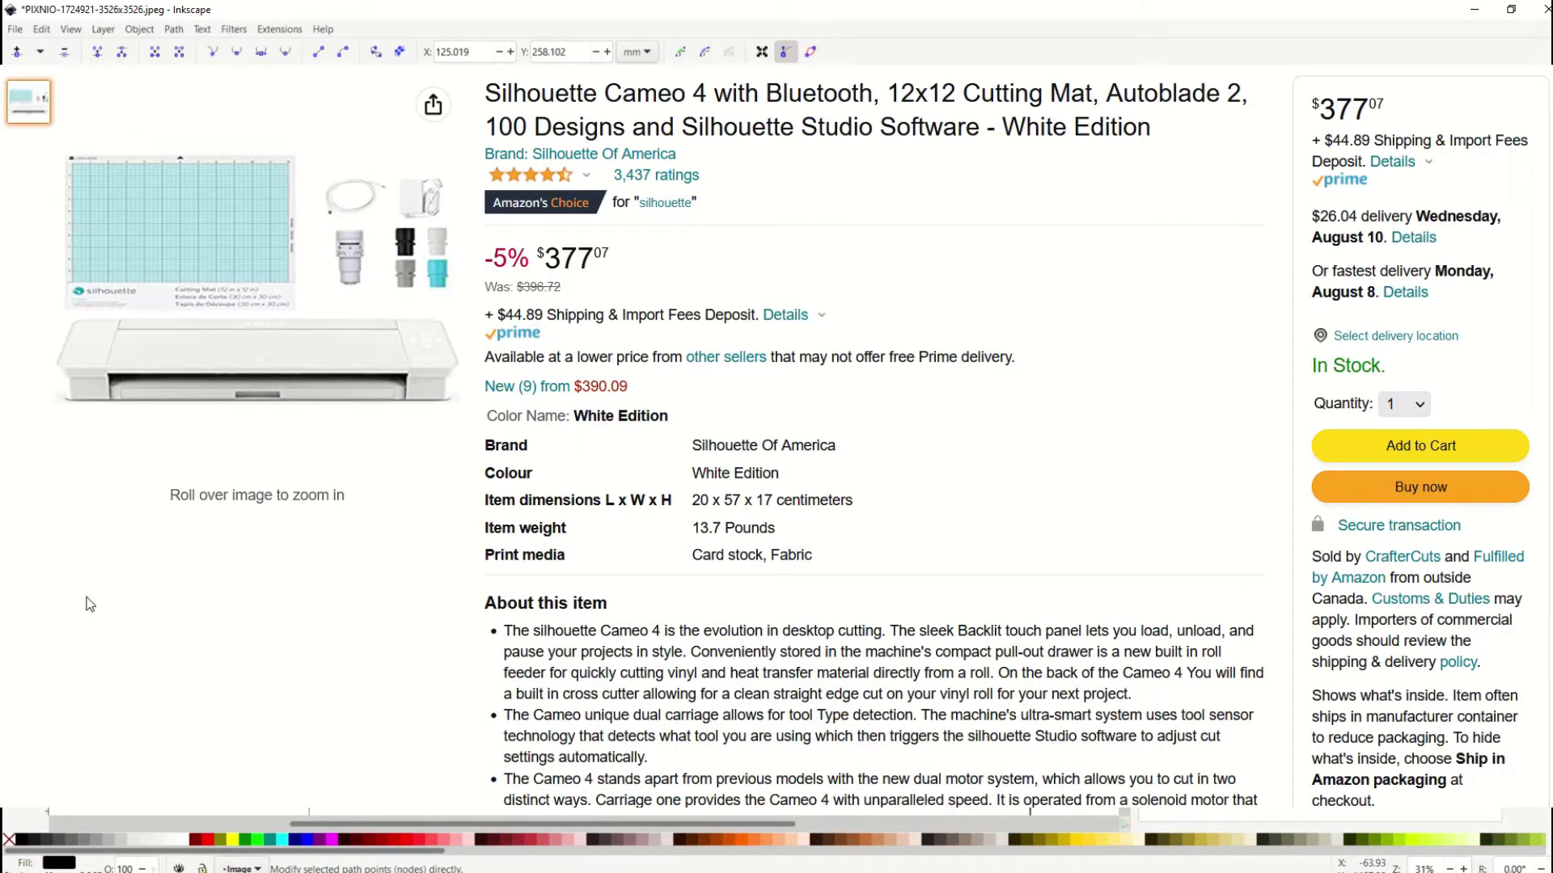
{"action": "mouse_move", "coordinate": [107, 434]}
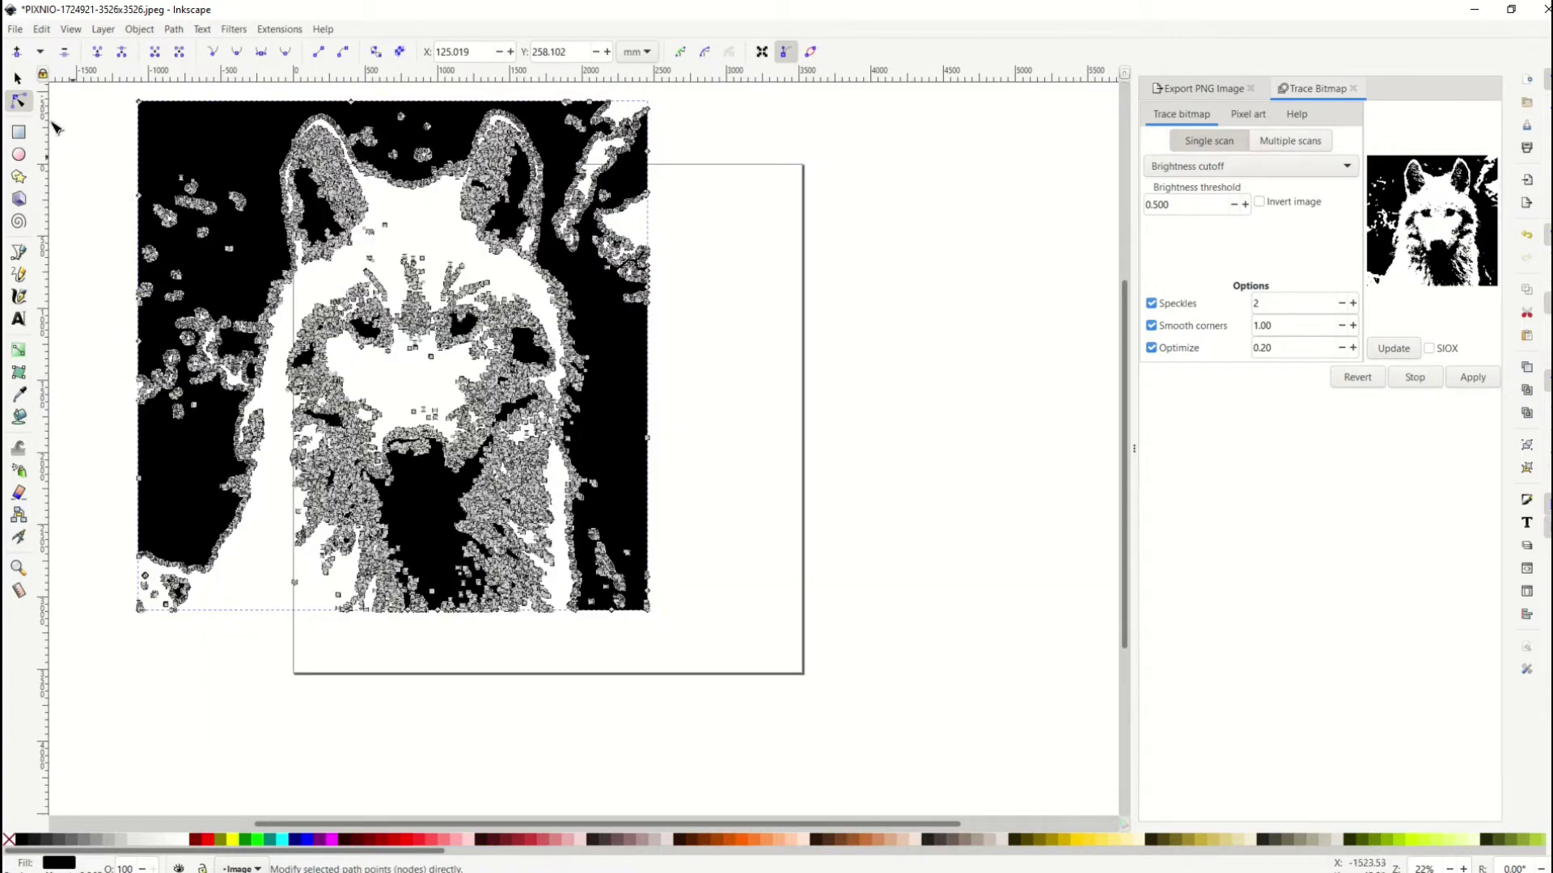
{"action": "left_click", "coordinate": [18, 79]}
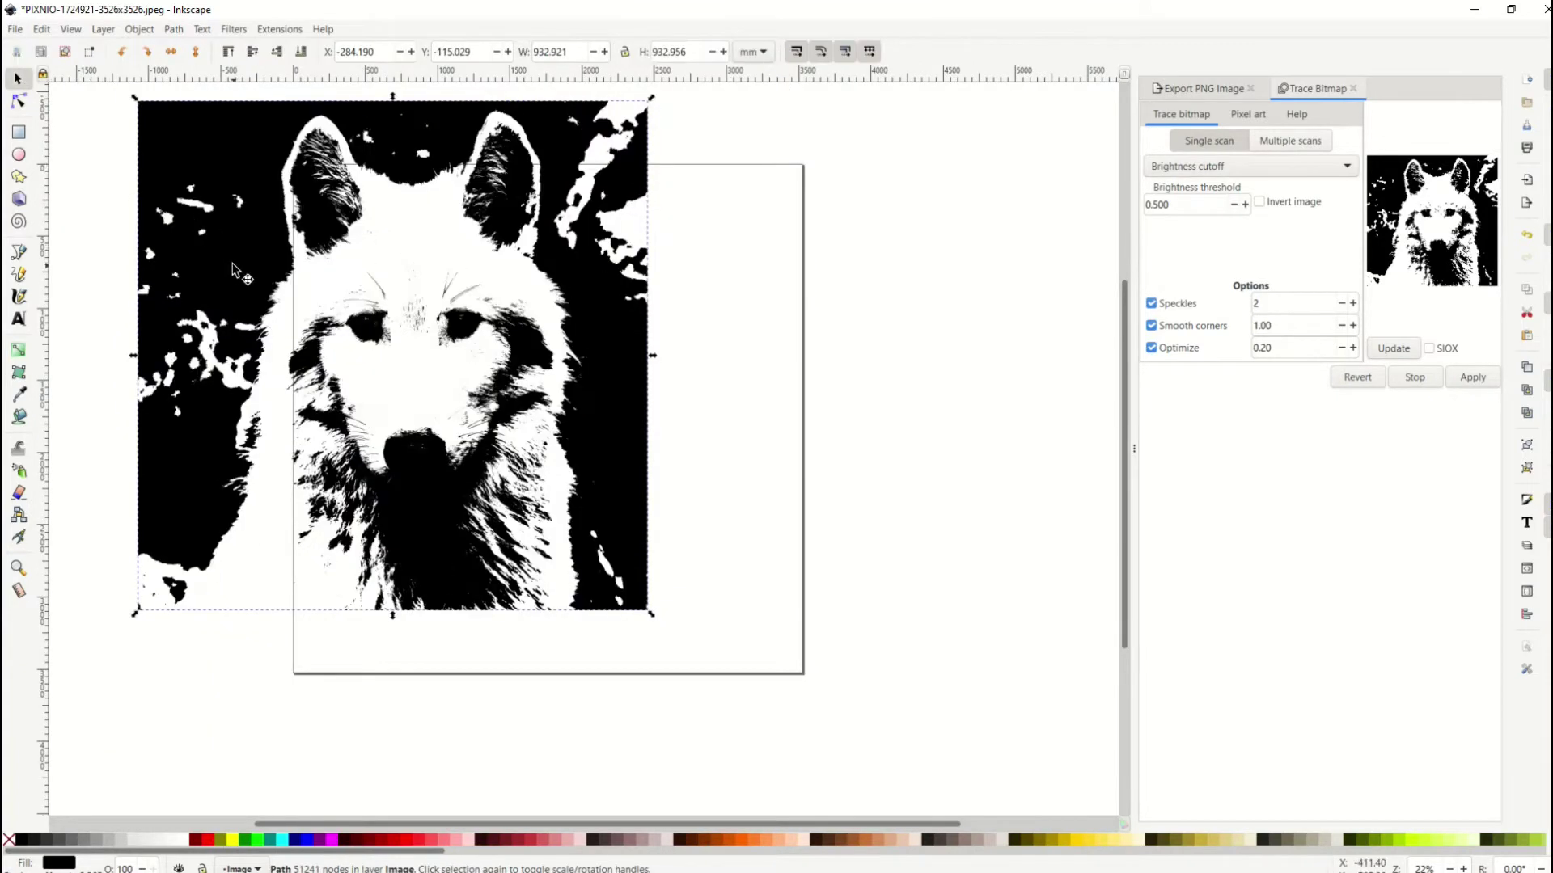
{"action": "left_click_drag", "start_coordinate": [291, 311], "coordinate": [469, 400]}
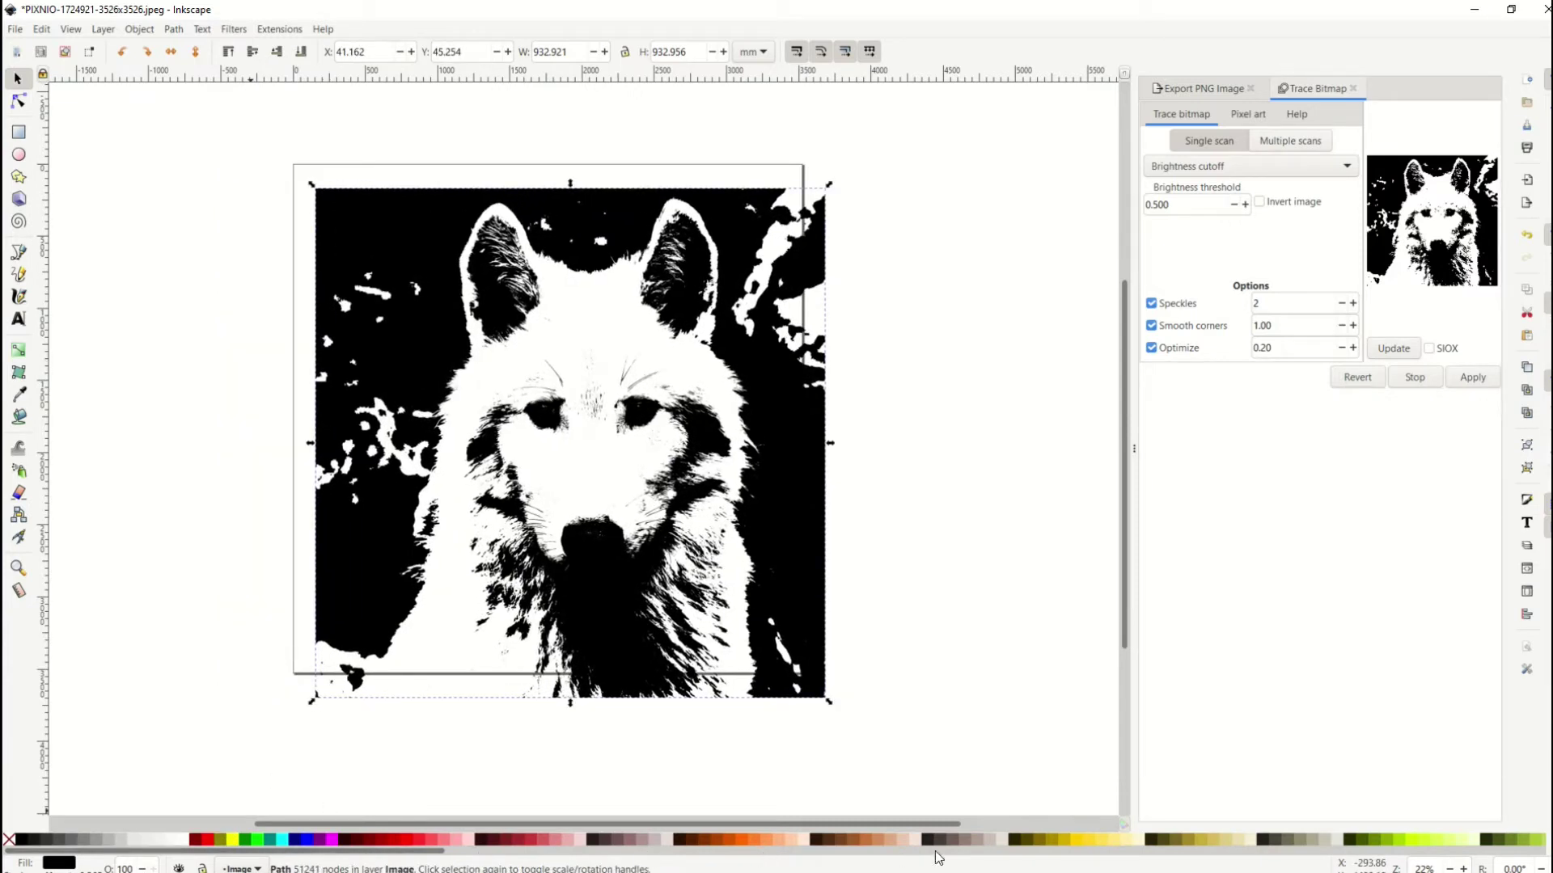
- Fill the wolf red, move it up-left, and place a blue duplicate to its right
{"action": "left_click", "coordinate": [269, 841]}
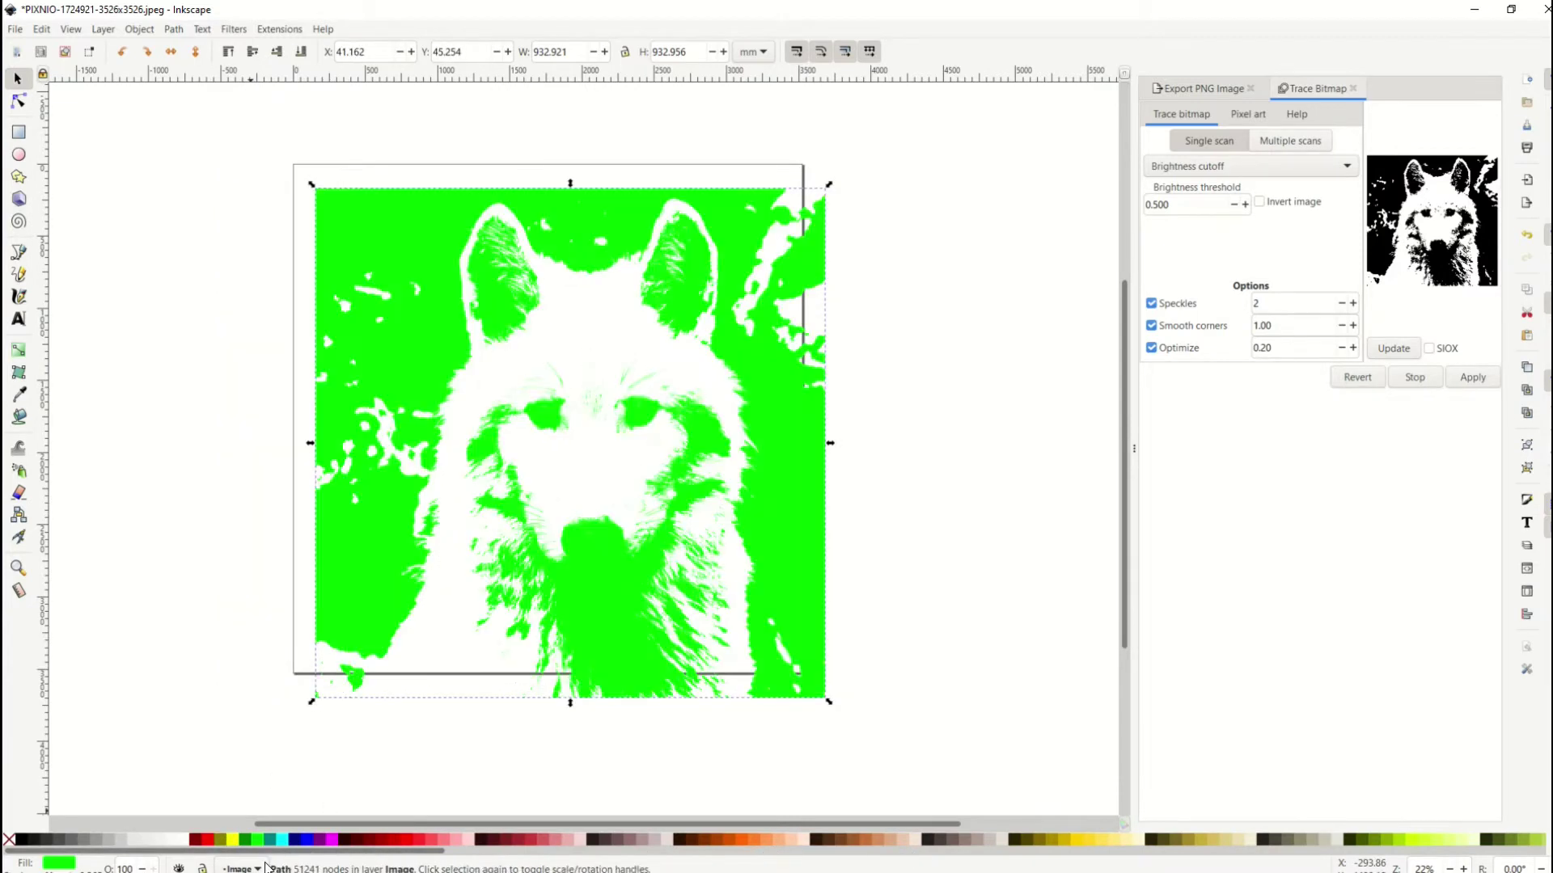
{"action": "left_click", "coordinate": [208, 841]}
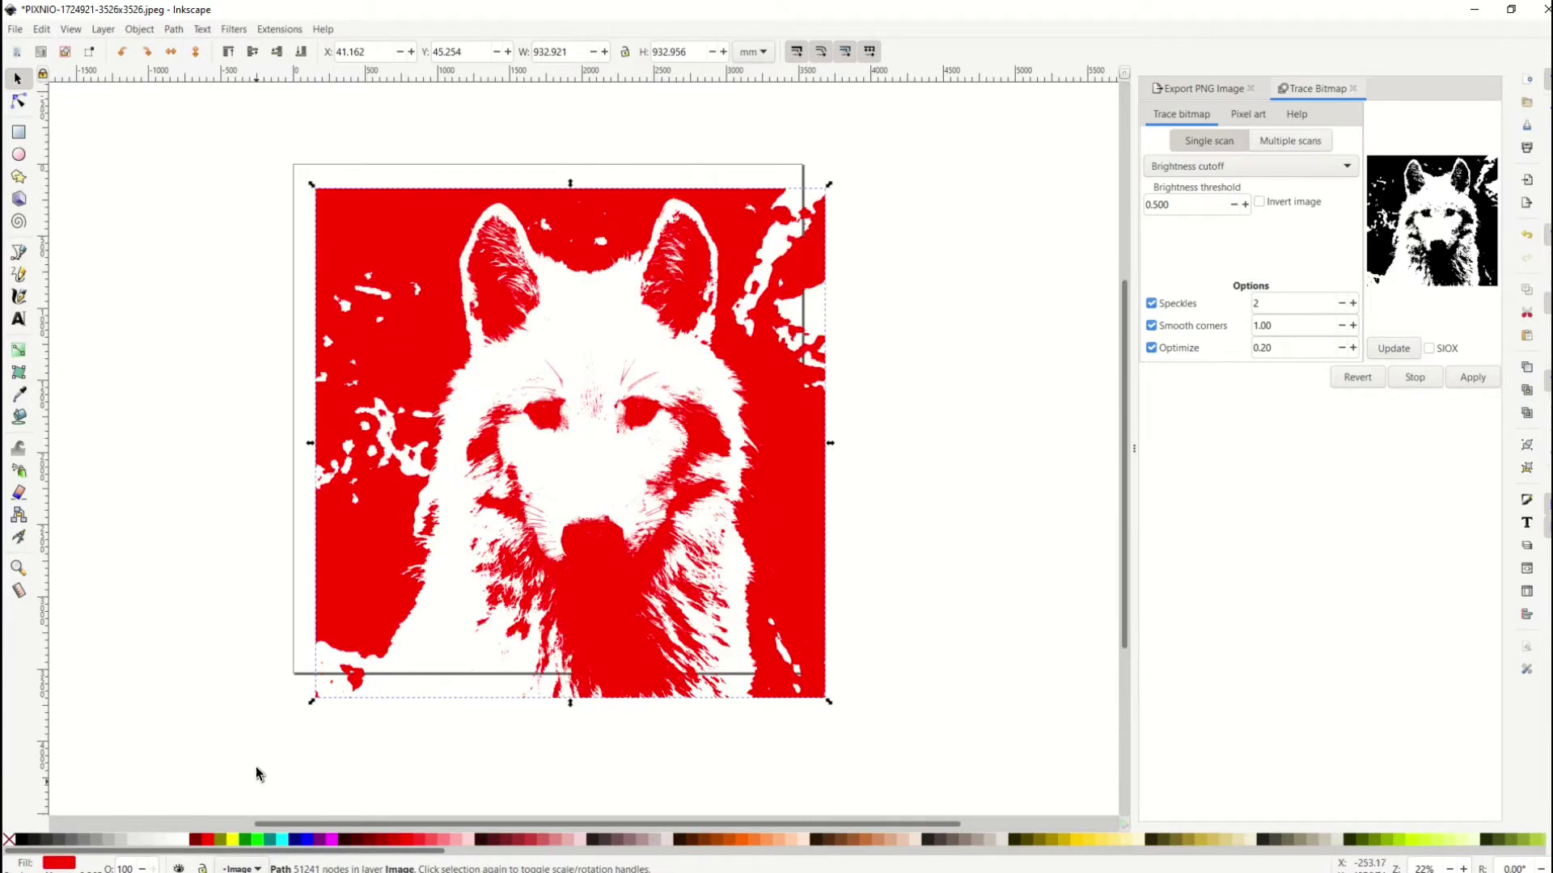
{"action": "left_click_drag", "start_coordinate": [369, 595], "coordinate": [183, 504]}
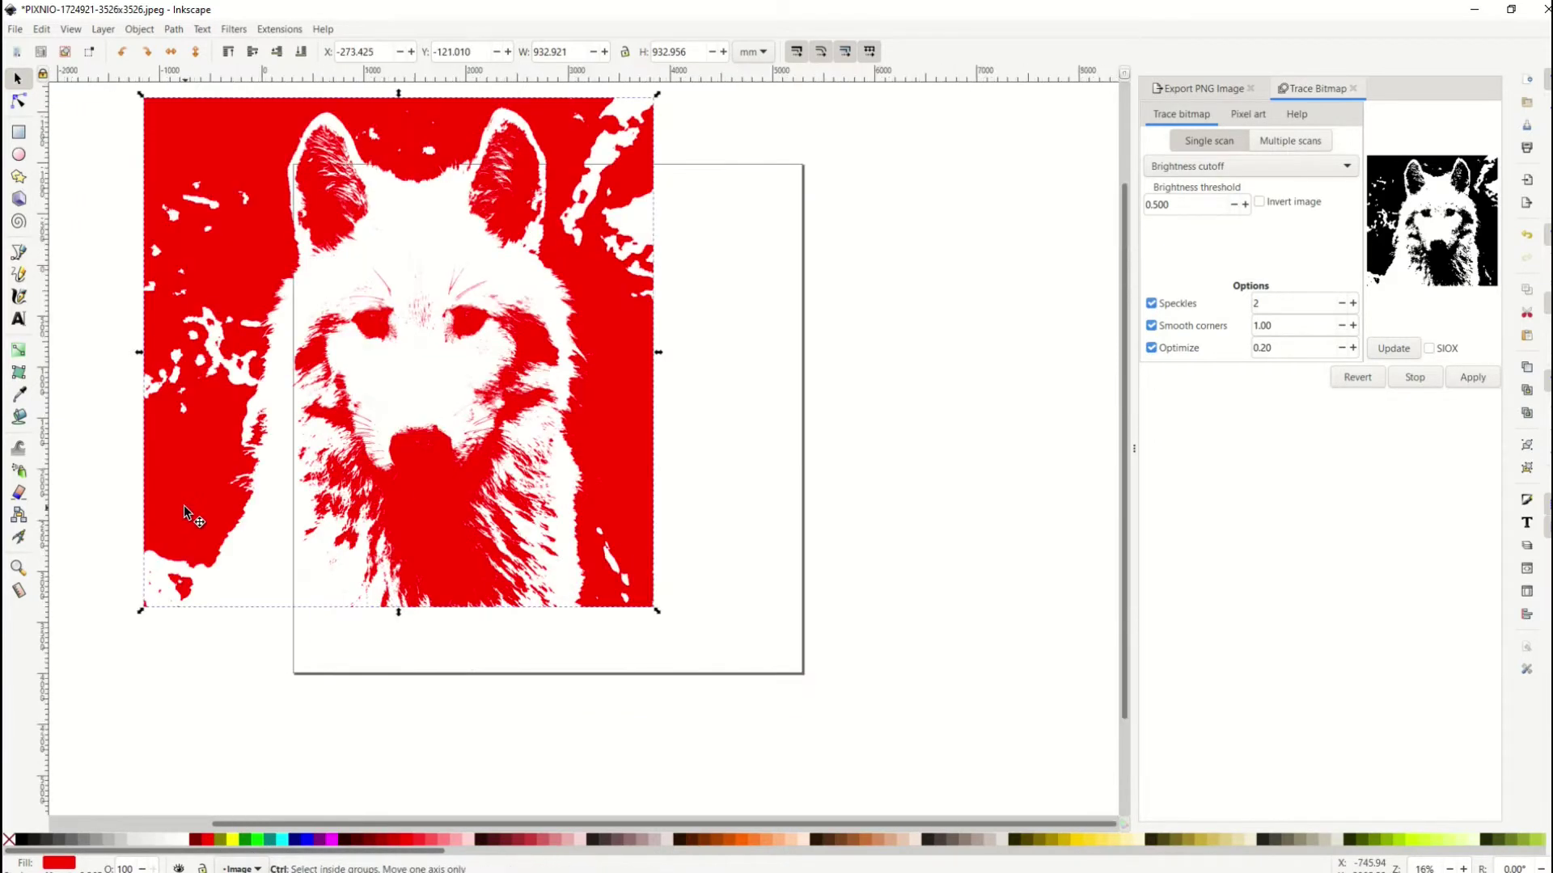
{"action": "scroll", "coordinate": [183, 504], "scroll_direction": "down", "scroll_amount": 2}
{"action": "key", "text": "ctrl"}
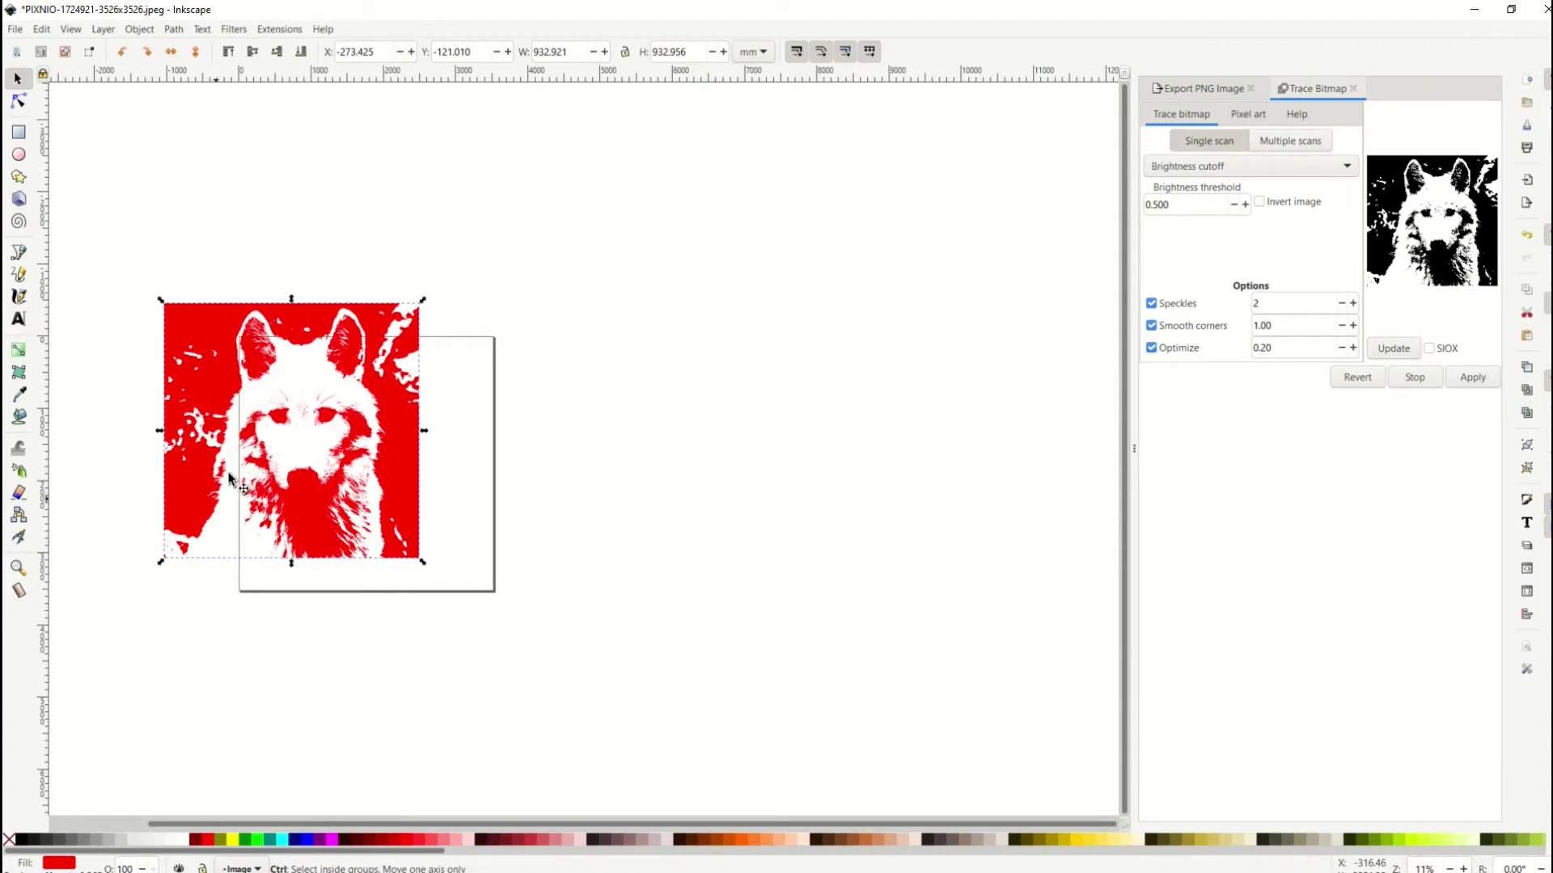
{"action": "key", "text": "ctrl+d"}
{"action": "left_click_drag", "start_coordinate": [306, 335], "coordinate": [568, 368]}
{"action": "left_click", "coordinate": [301, 840]}
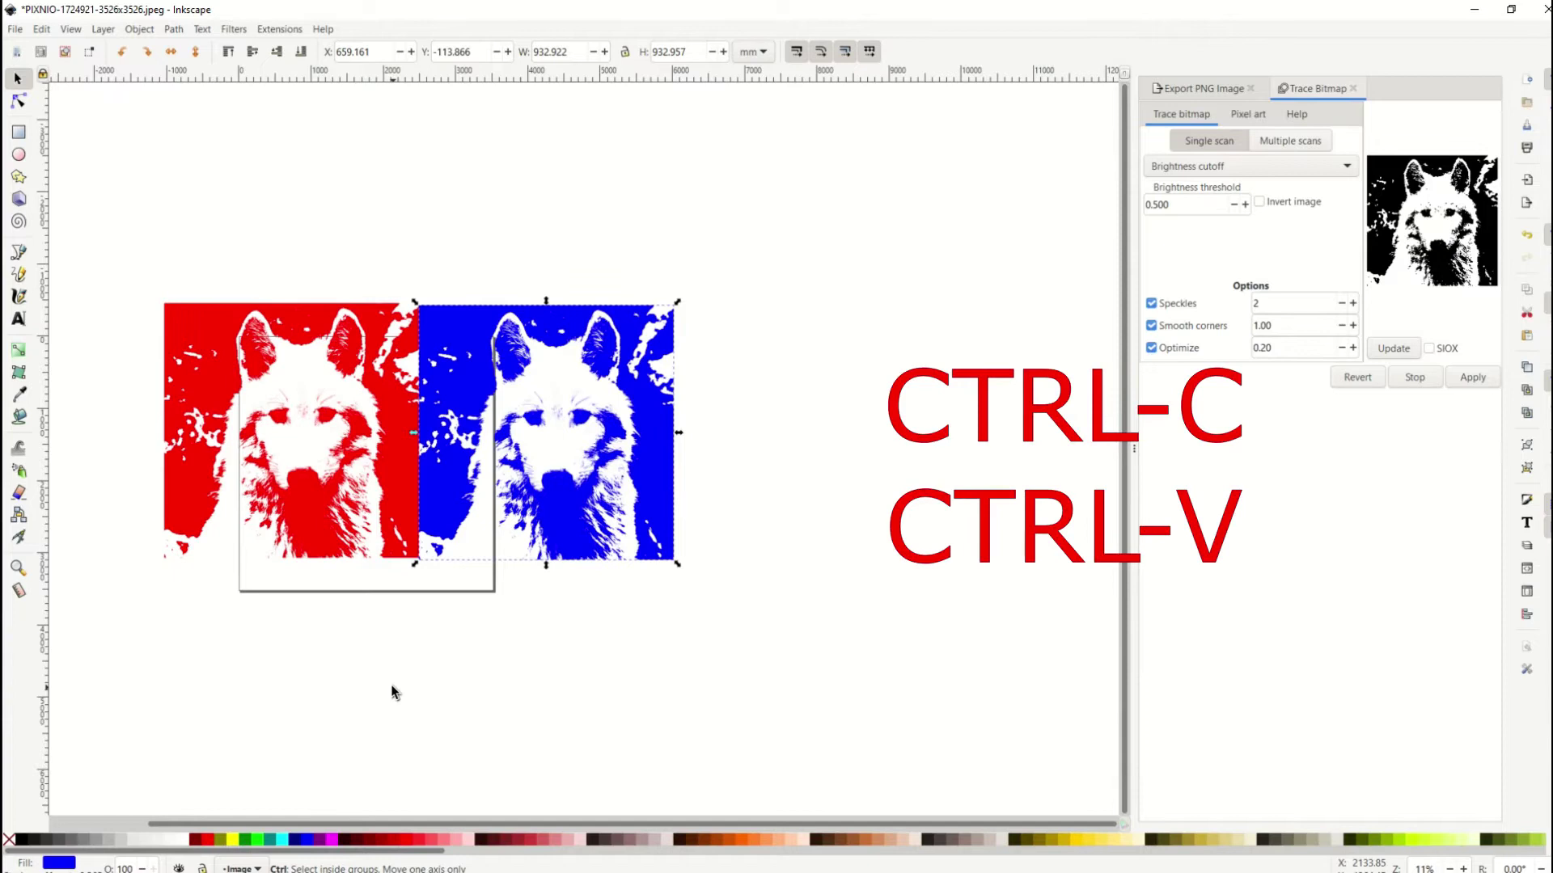
- Add a green copy beneath the red wolf and a yellow copy beside it
{"action": "key", "text": "ctrl+c"}
{"action": "key", "text": "ctrl+v"}
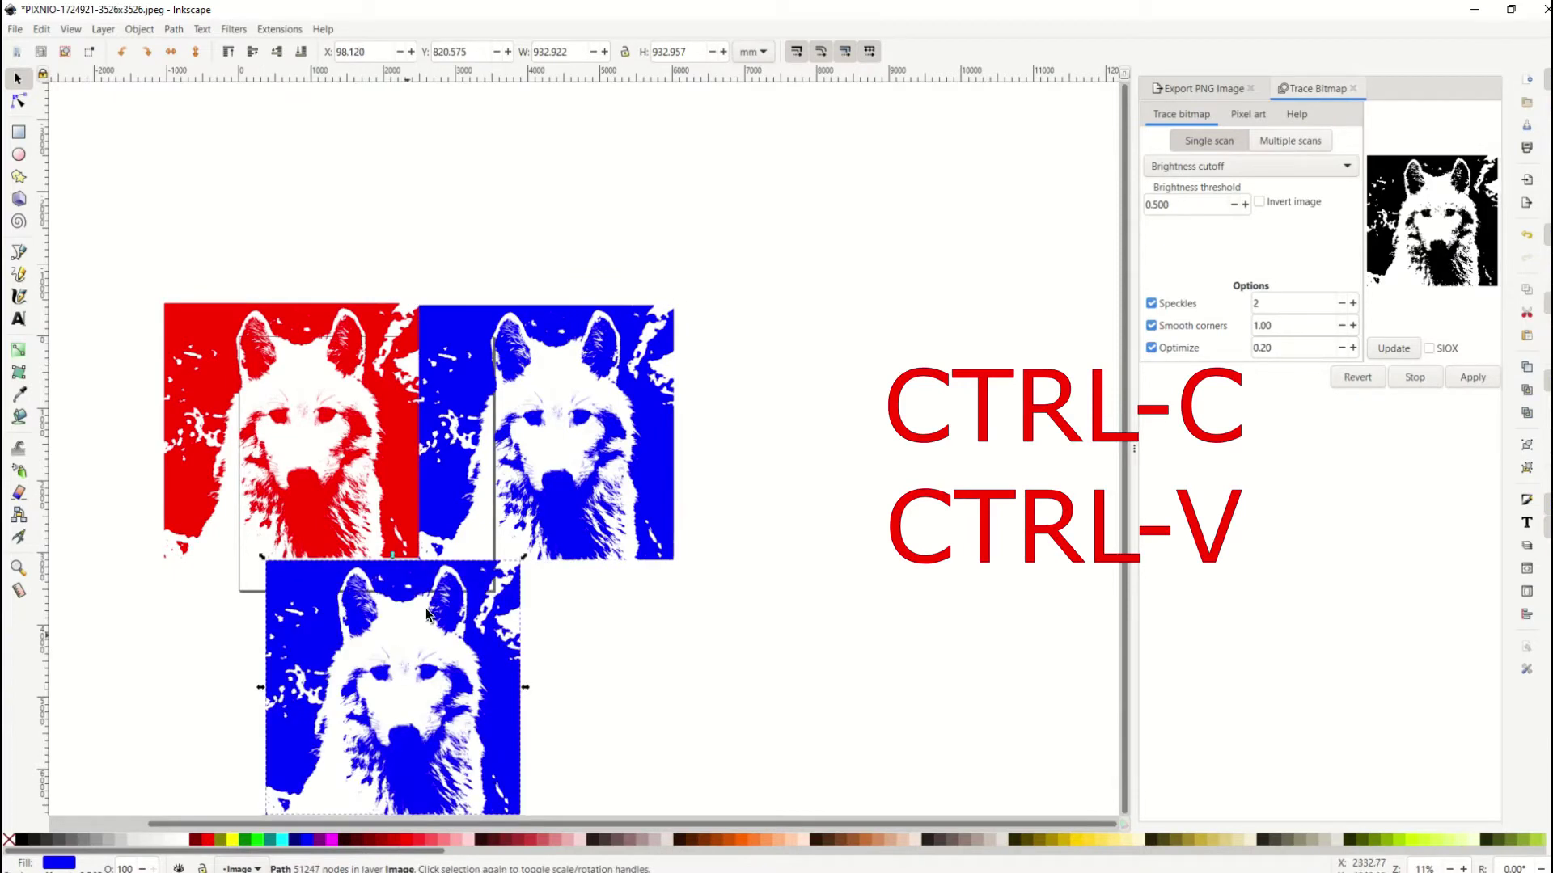
{"action": "left_click_drag", "start_coordinate": [397, 588], "coordinate": [291, 598]}
{"action": "left_click", "coordinate": [249, 838]}
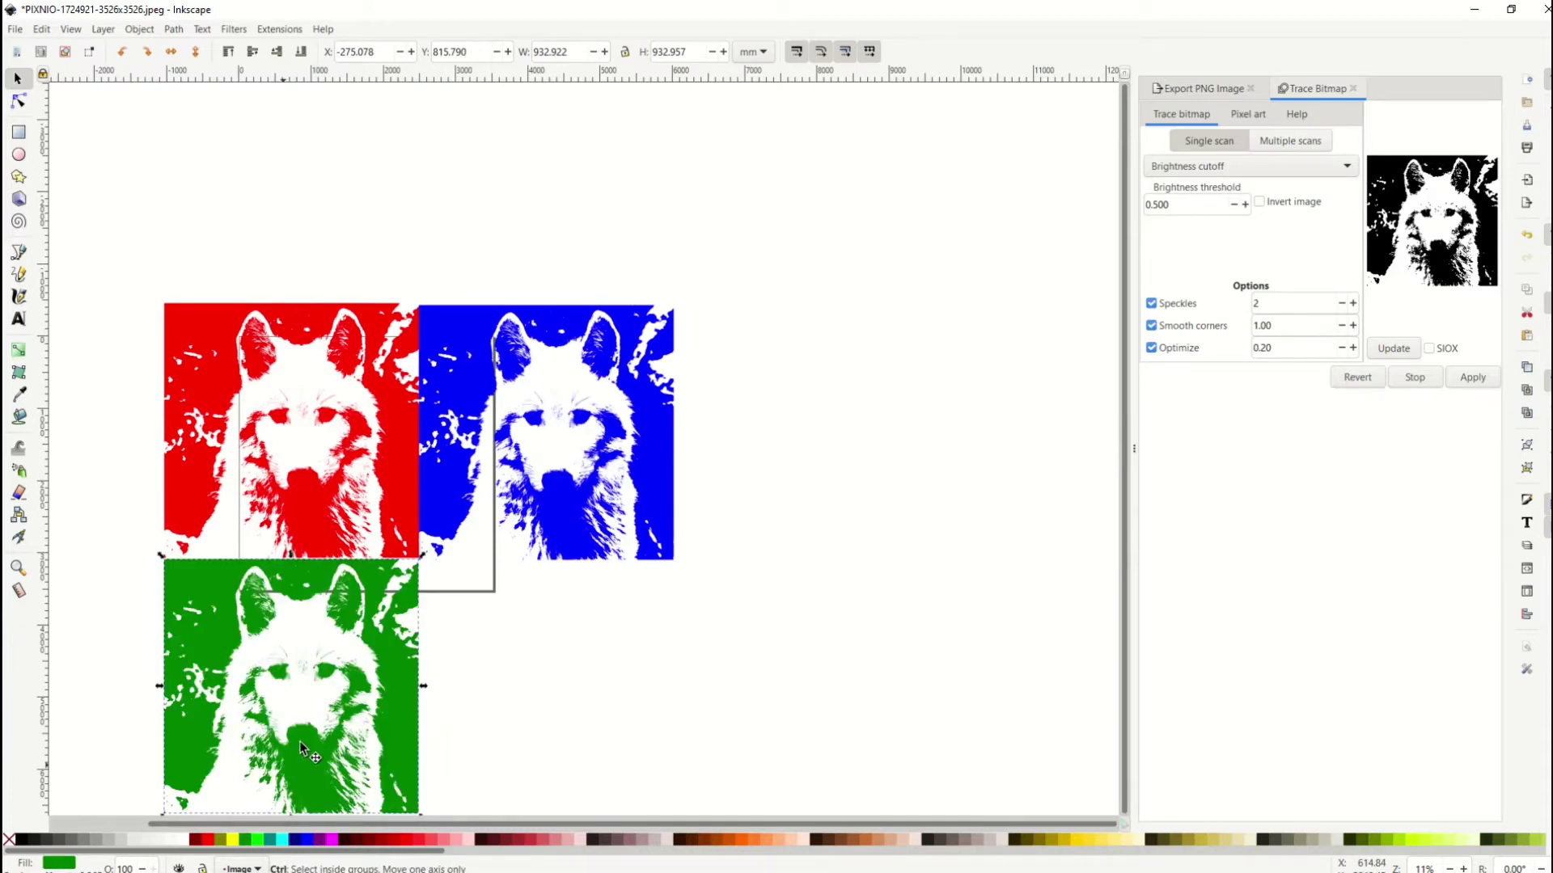
{"action": "key", "text": "ctrl+d"}
{"action": "left_click_drag", "start_coordinate": [284, 767], "coordinate": [538, 663]}
{"action": "left_click", "coordinate": [242, 839]}
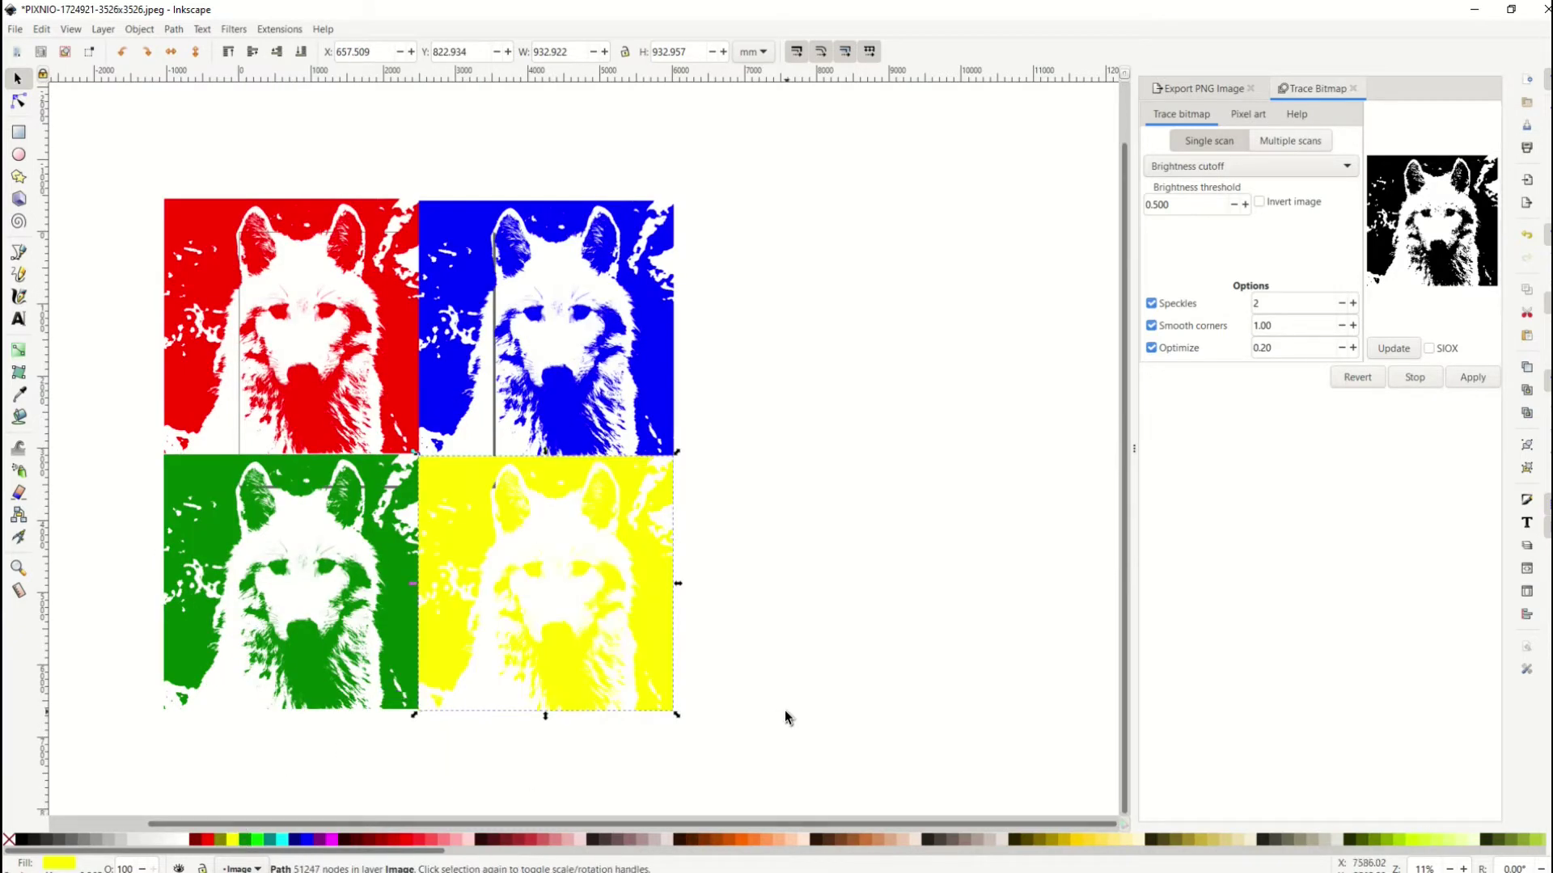
{"action": "left_click", "coordinate": [769, 734]}
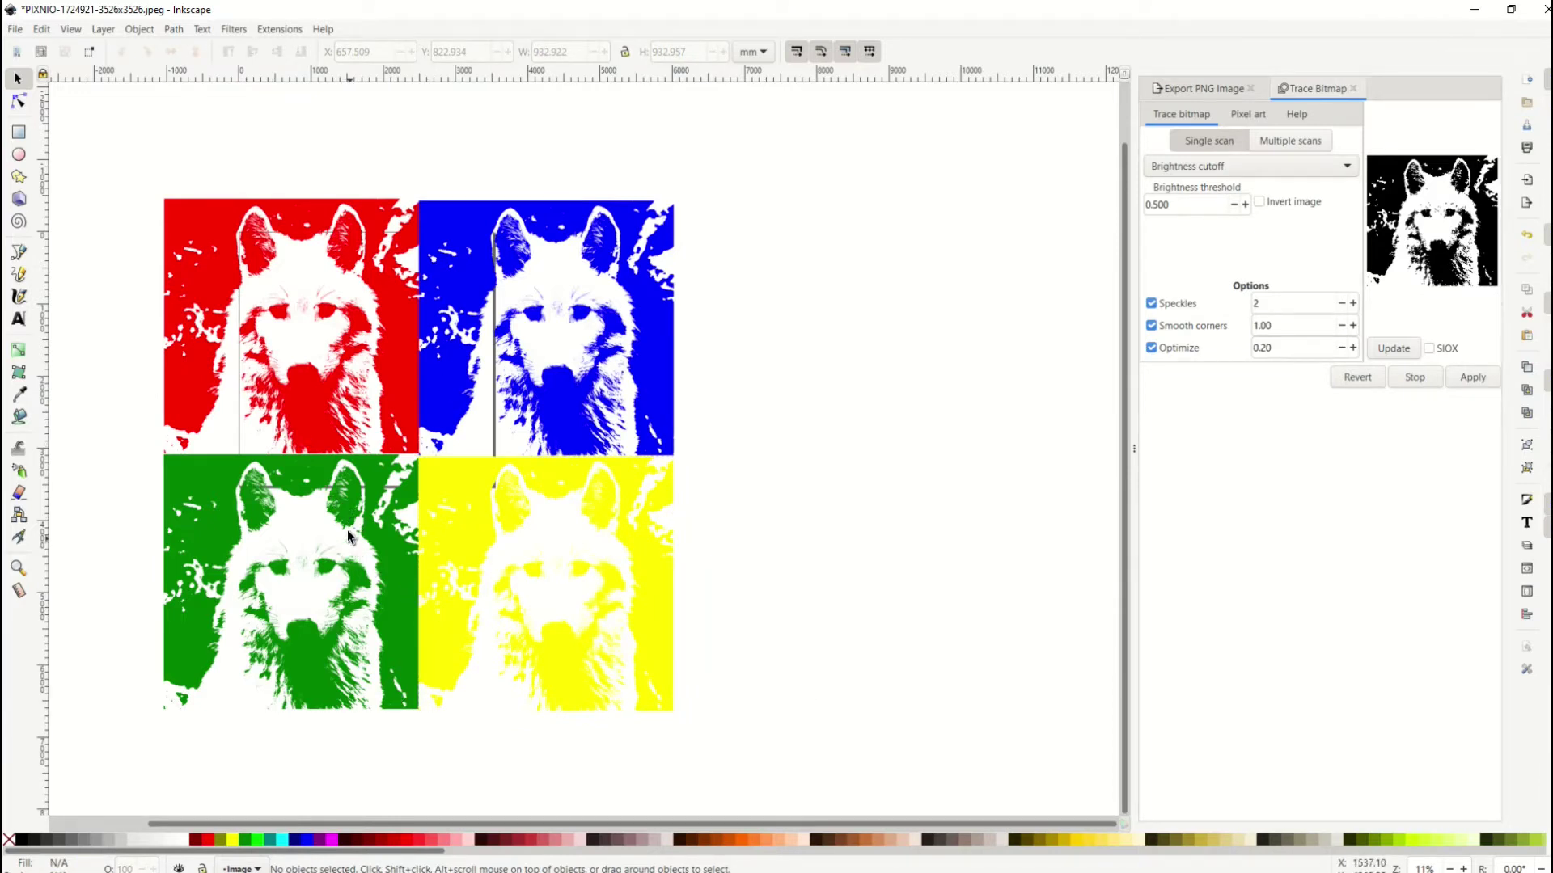
- On the zebra photo page, download the Original 1535 × 1023 size
{"action": "scroll", "coordinate": [346, 527], "scroll_direction": "down", "scroll_amount": 1}
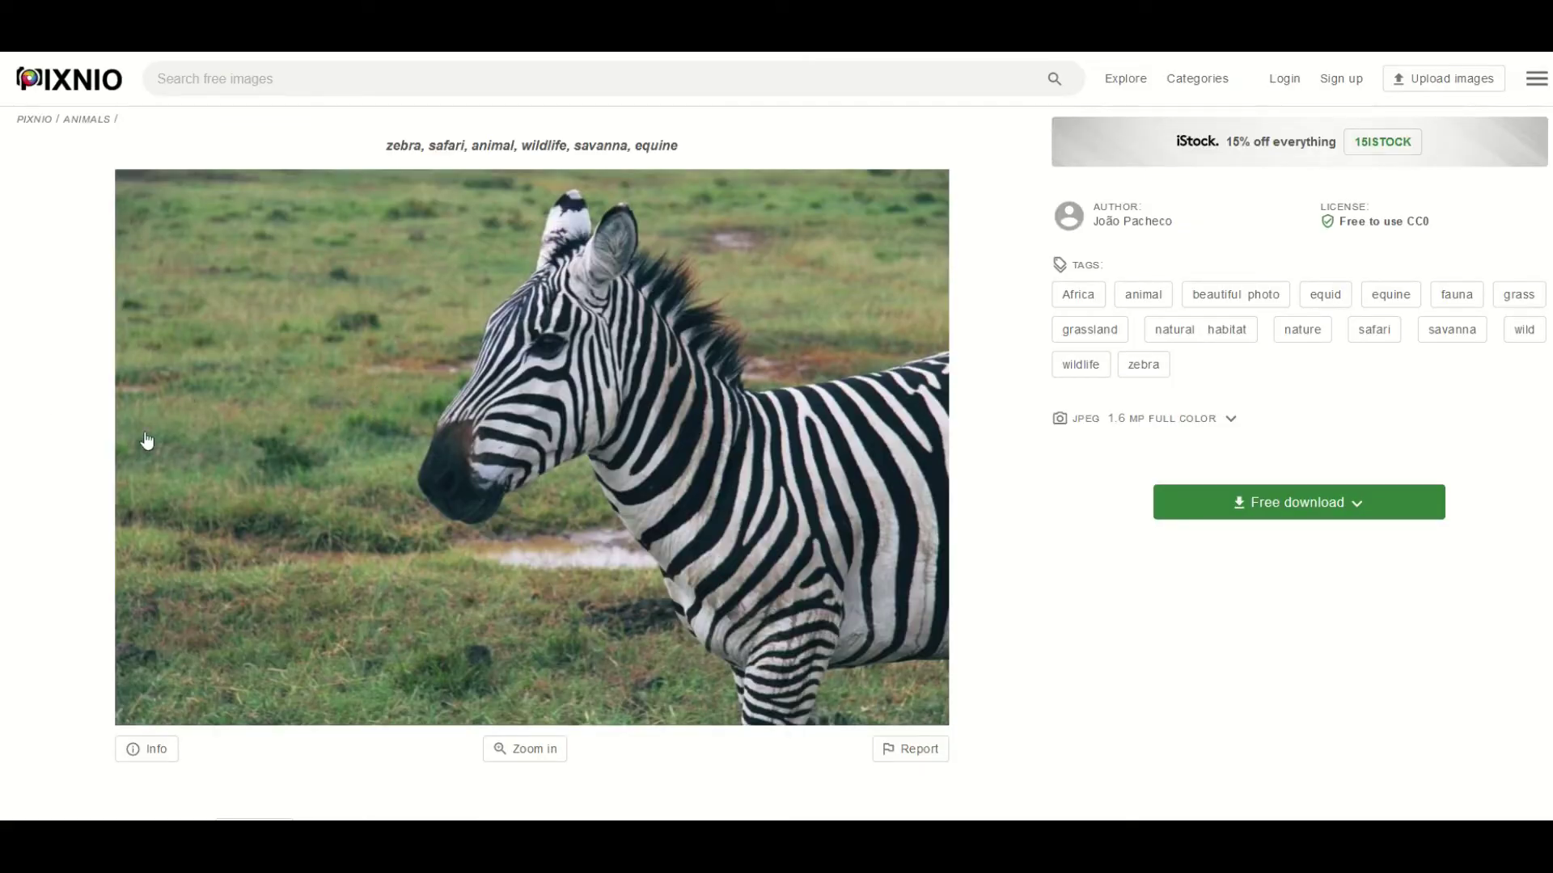
{"action": "mouse_move", "coordinate": [185, 441]}
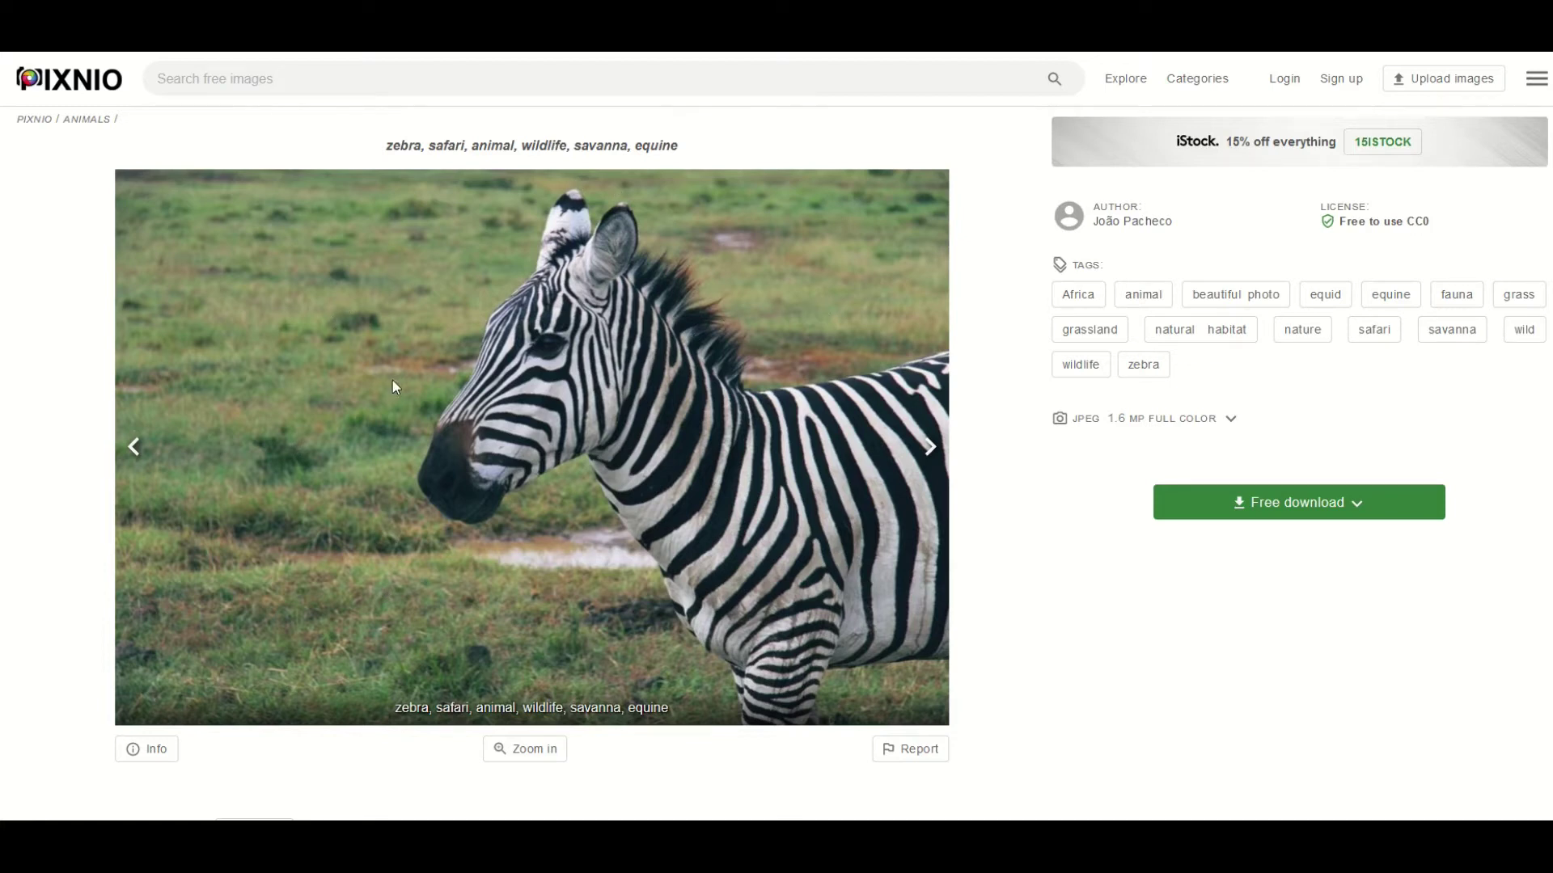
{"action": "left_click", "coordinate": [1296, 508]}
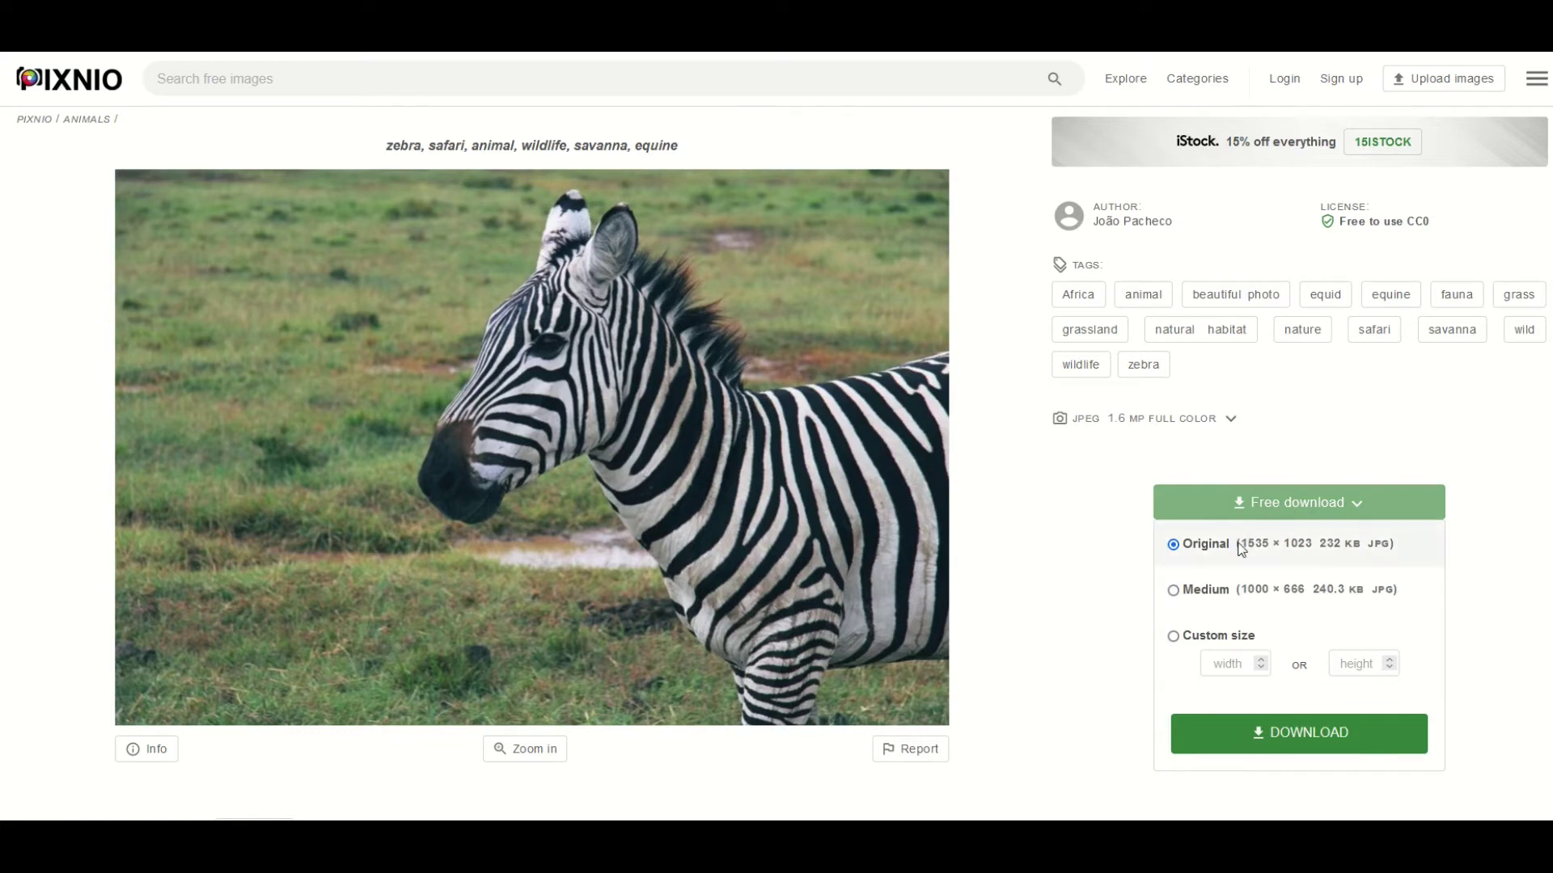
{"action": "left_click", "coordinate": [1242, 740]}
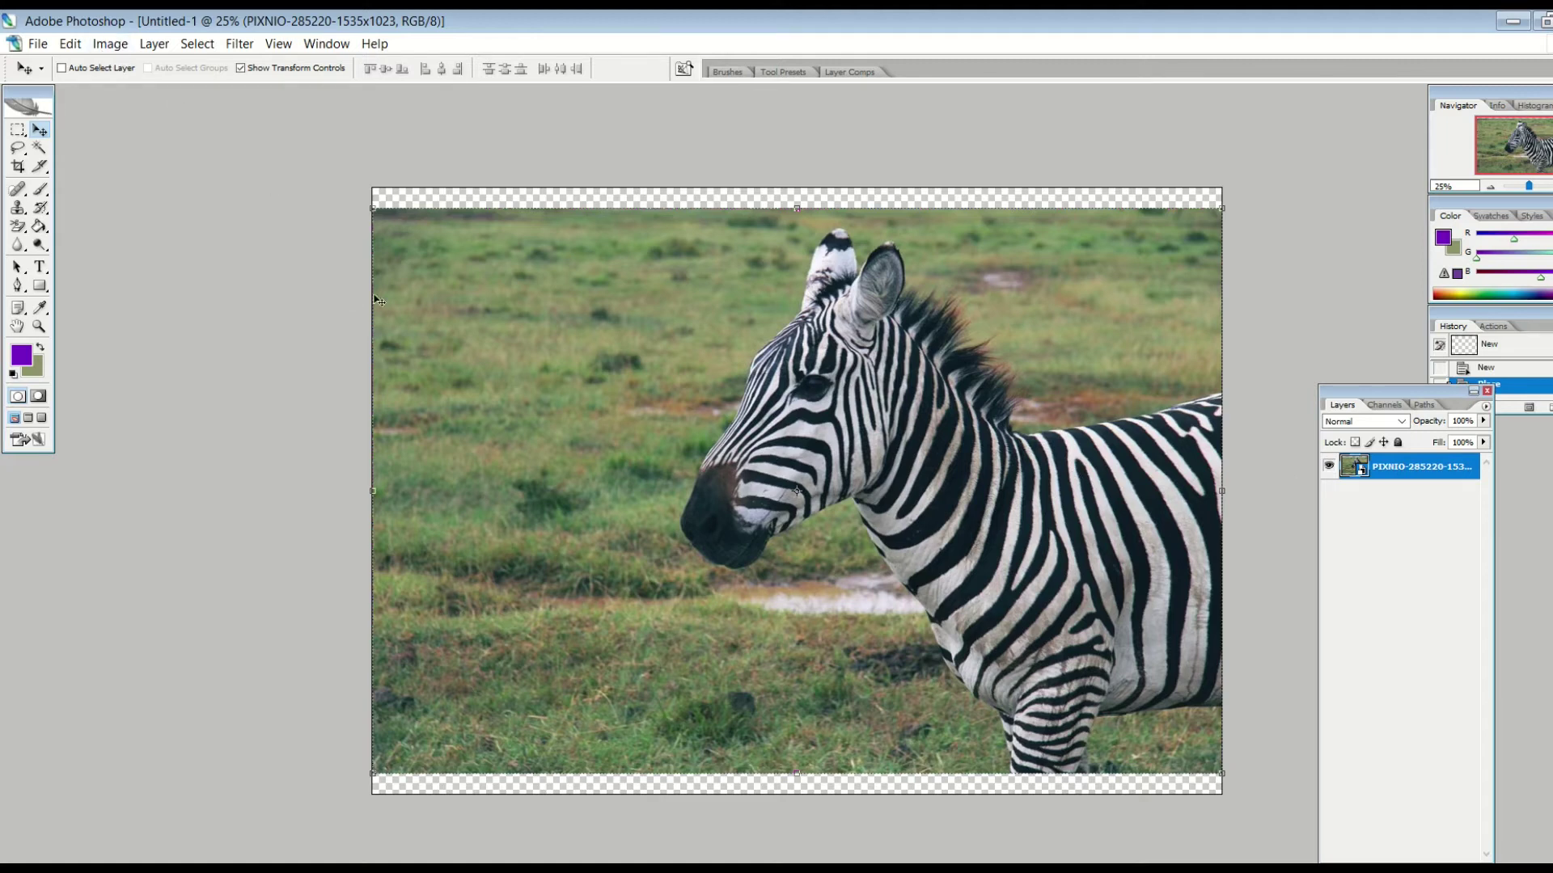
- Try moving the zebra layer to the left, then undo the move
{"action": "left_click", "coordinate": [19, 131]}
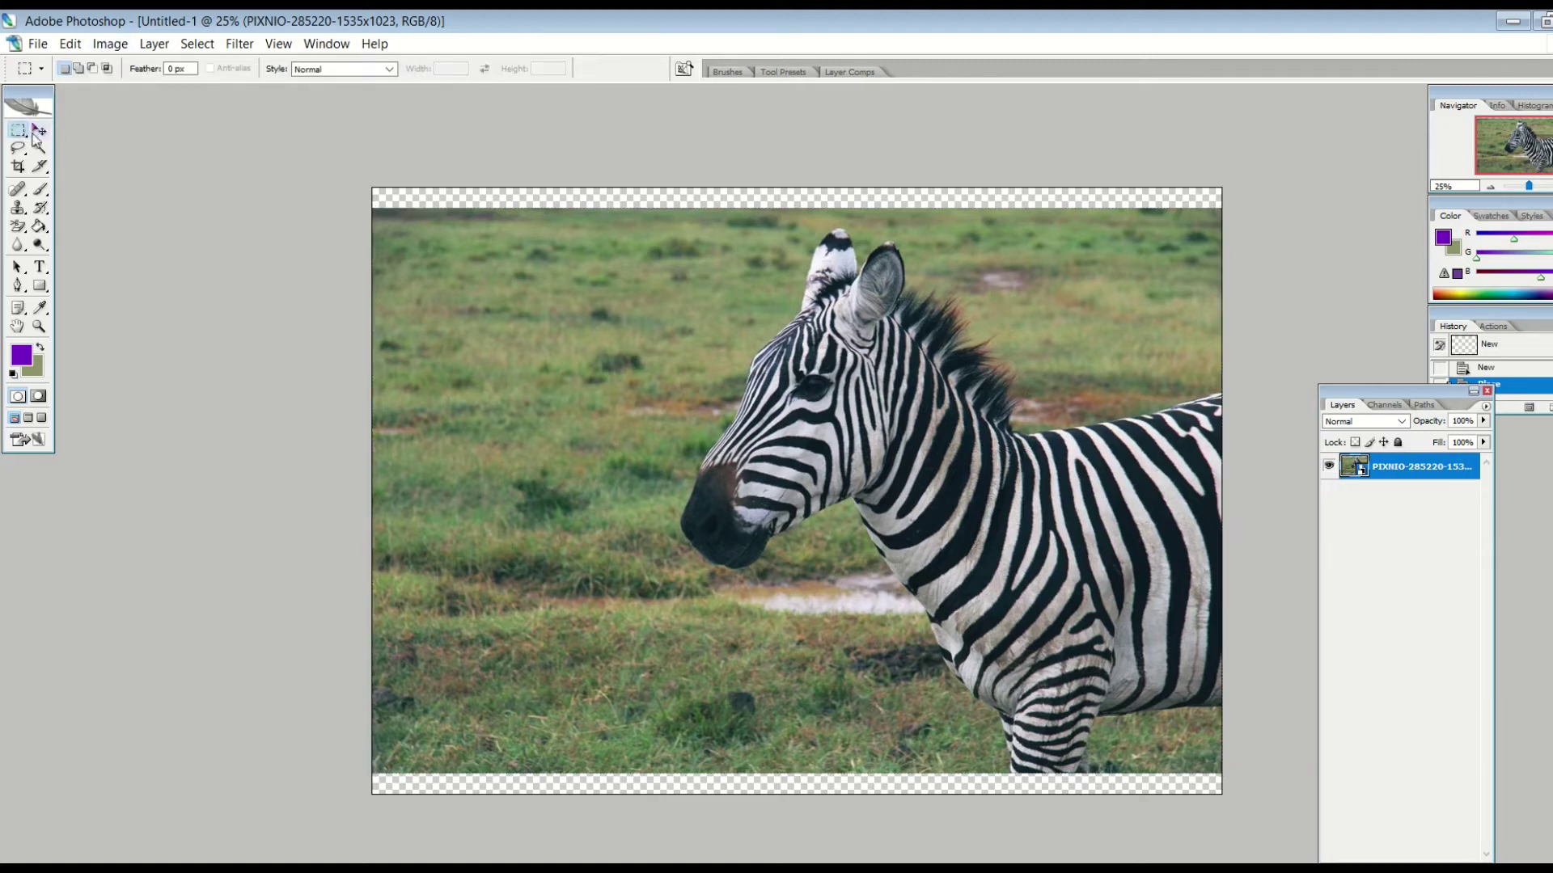
{"action": "left_click", "coordinate": [38, 132]}
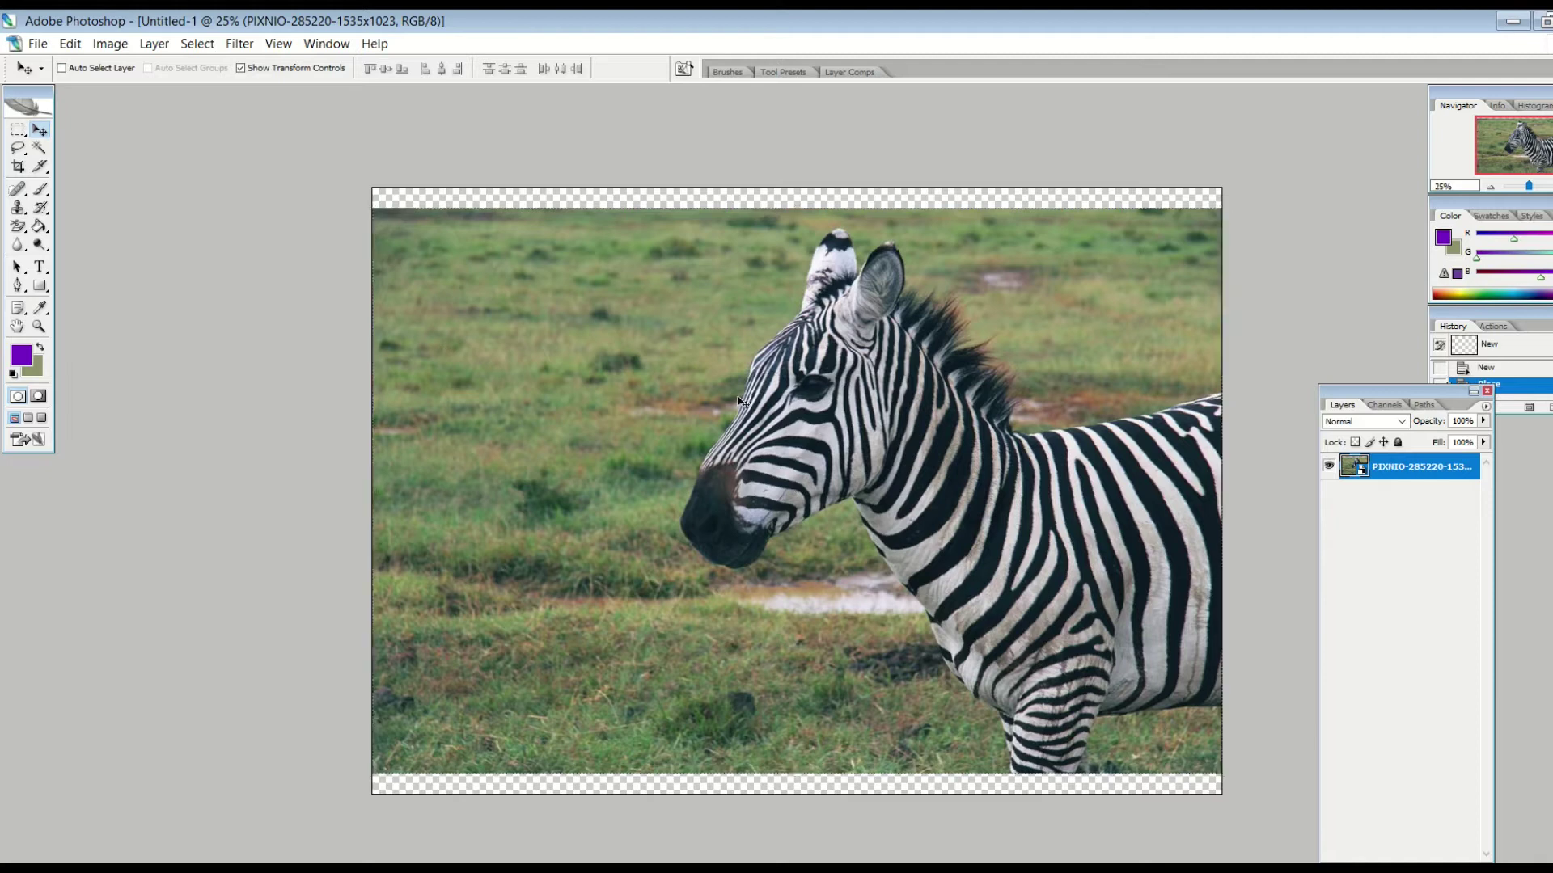
{"action": "left_click_drag", "start_coordinate": [742, 402], "coordinate": [675, 409]}
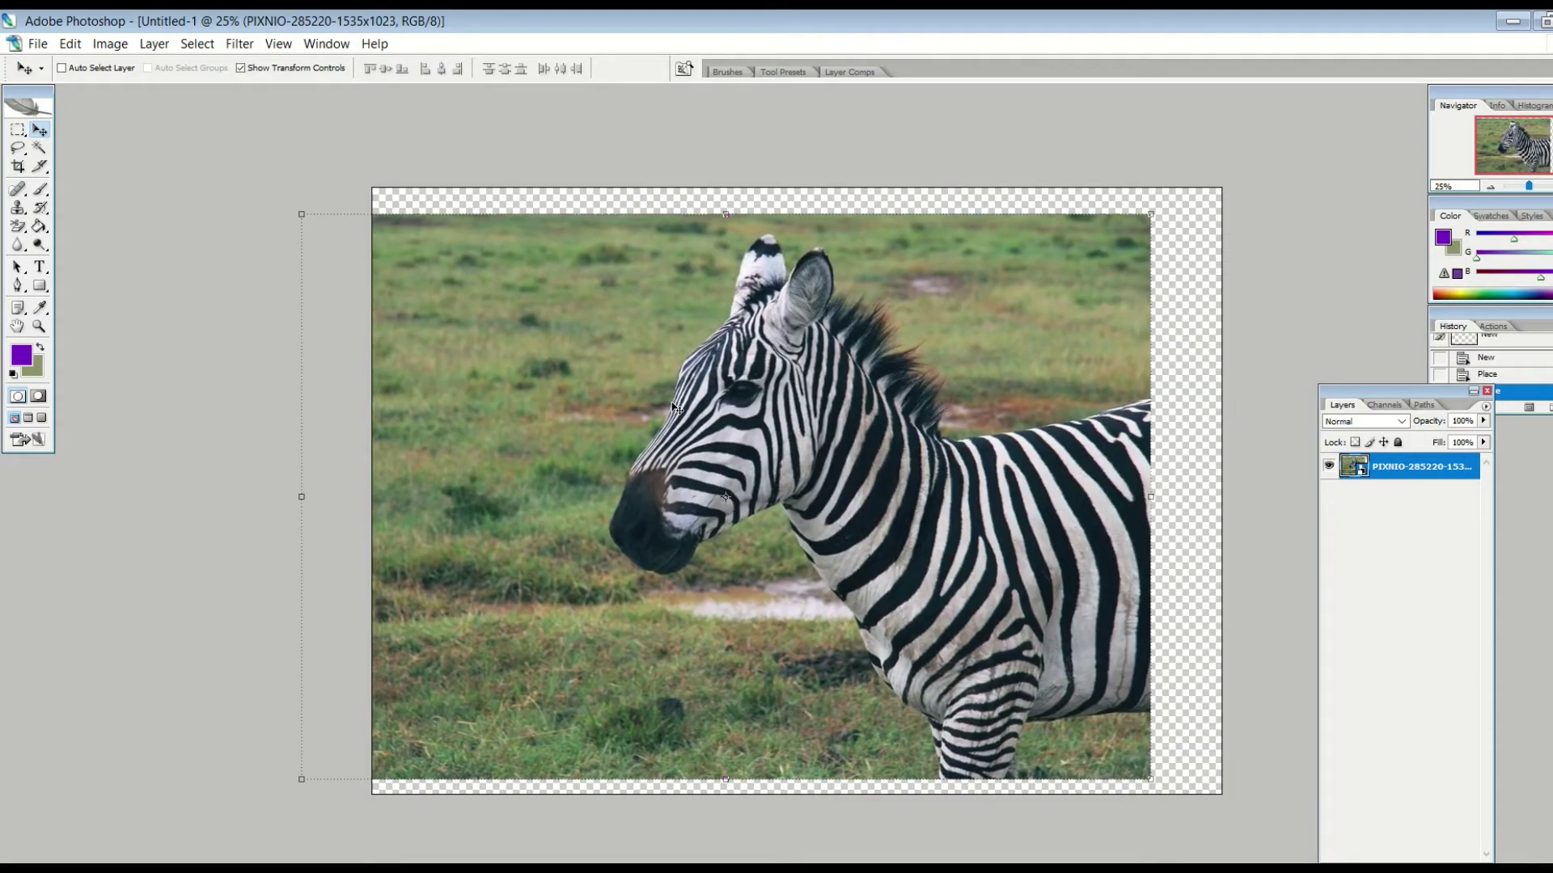
{"action": "key", "text": "ctrl+z"}
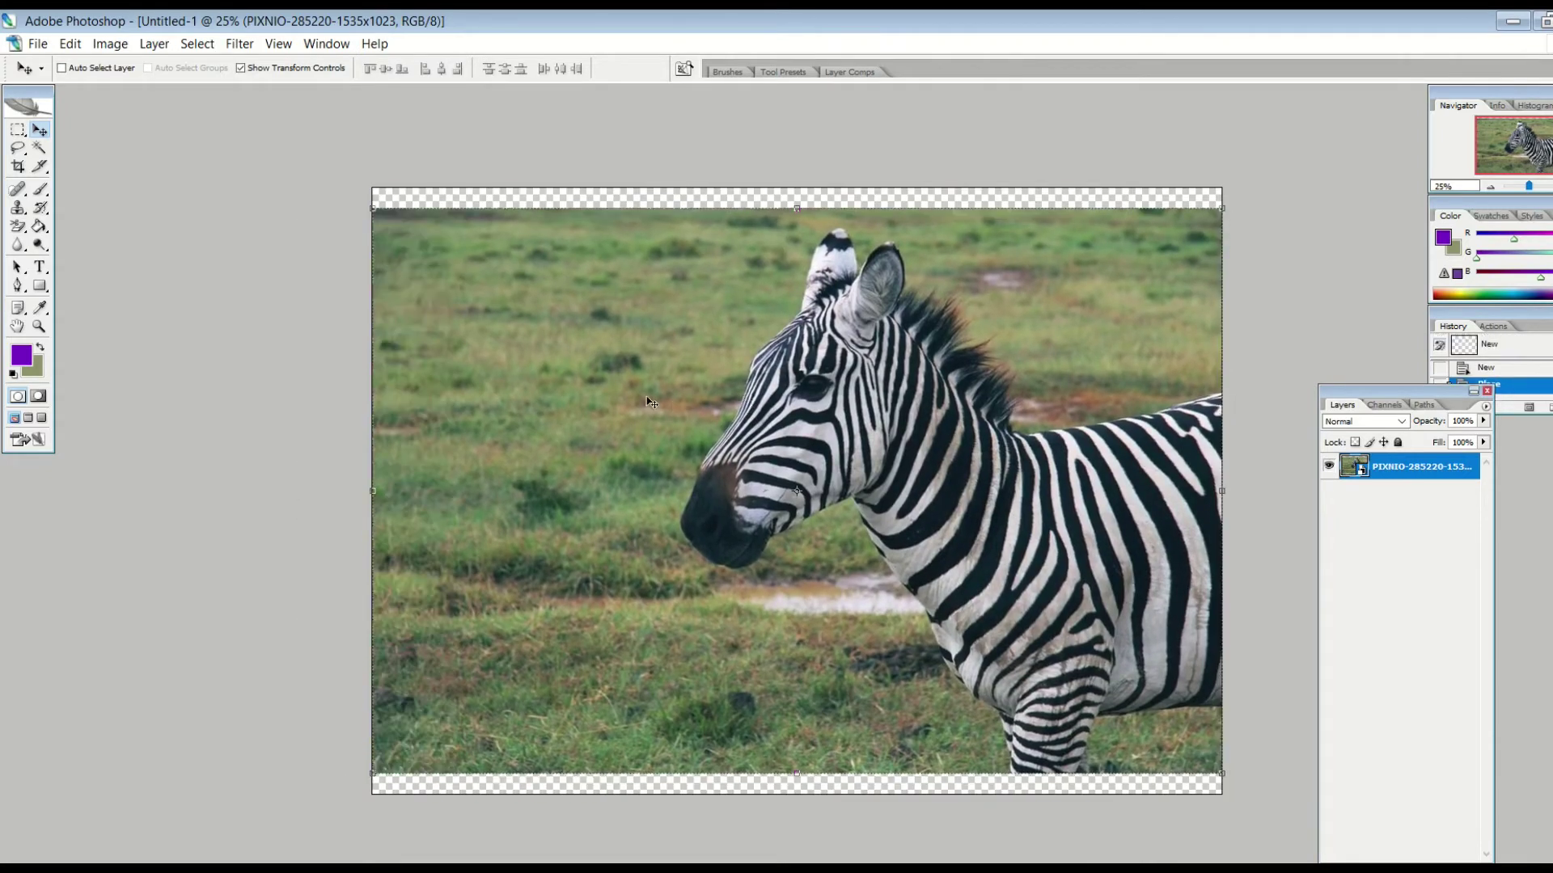
- Rasterize the zebra layer and wipe the grass beside it with the Background Eraser Tool
{"action": "left_click", "coordinate": [20, 229]}
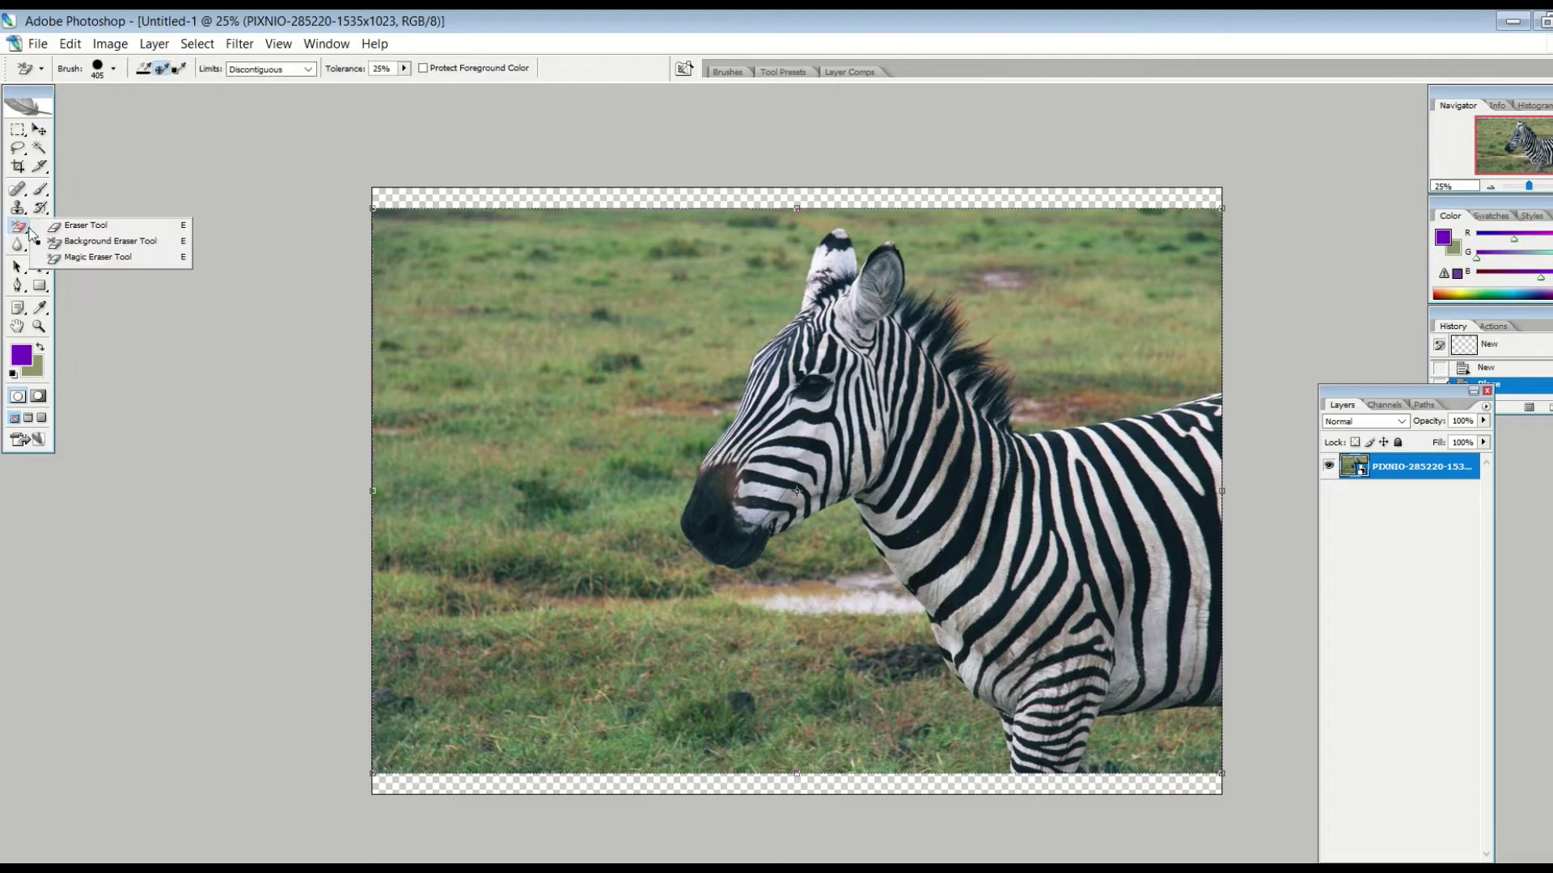
{"action": "left_click", "coordinate": [68, 247]}
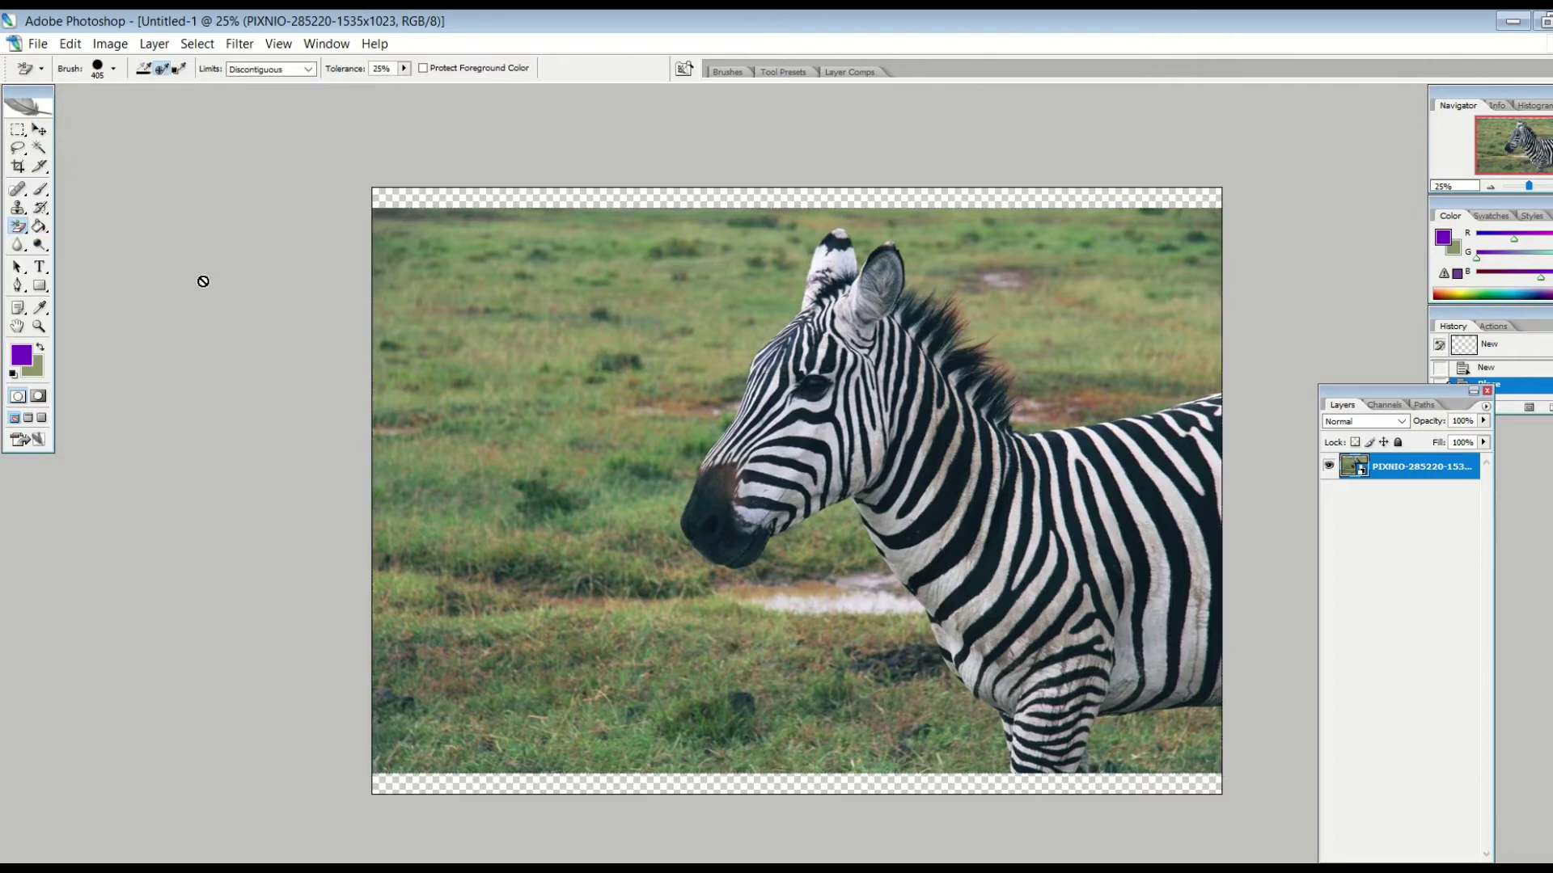
{"action": "left_click", "coordinate": [495, 377]}
{"action": "left_click", "coordinate": [763, 364]}
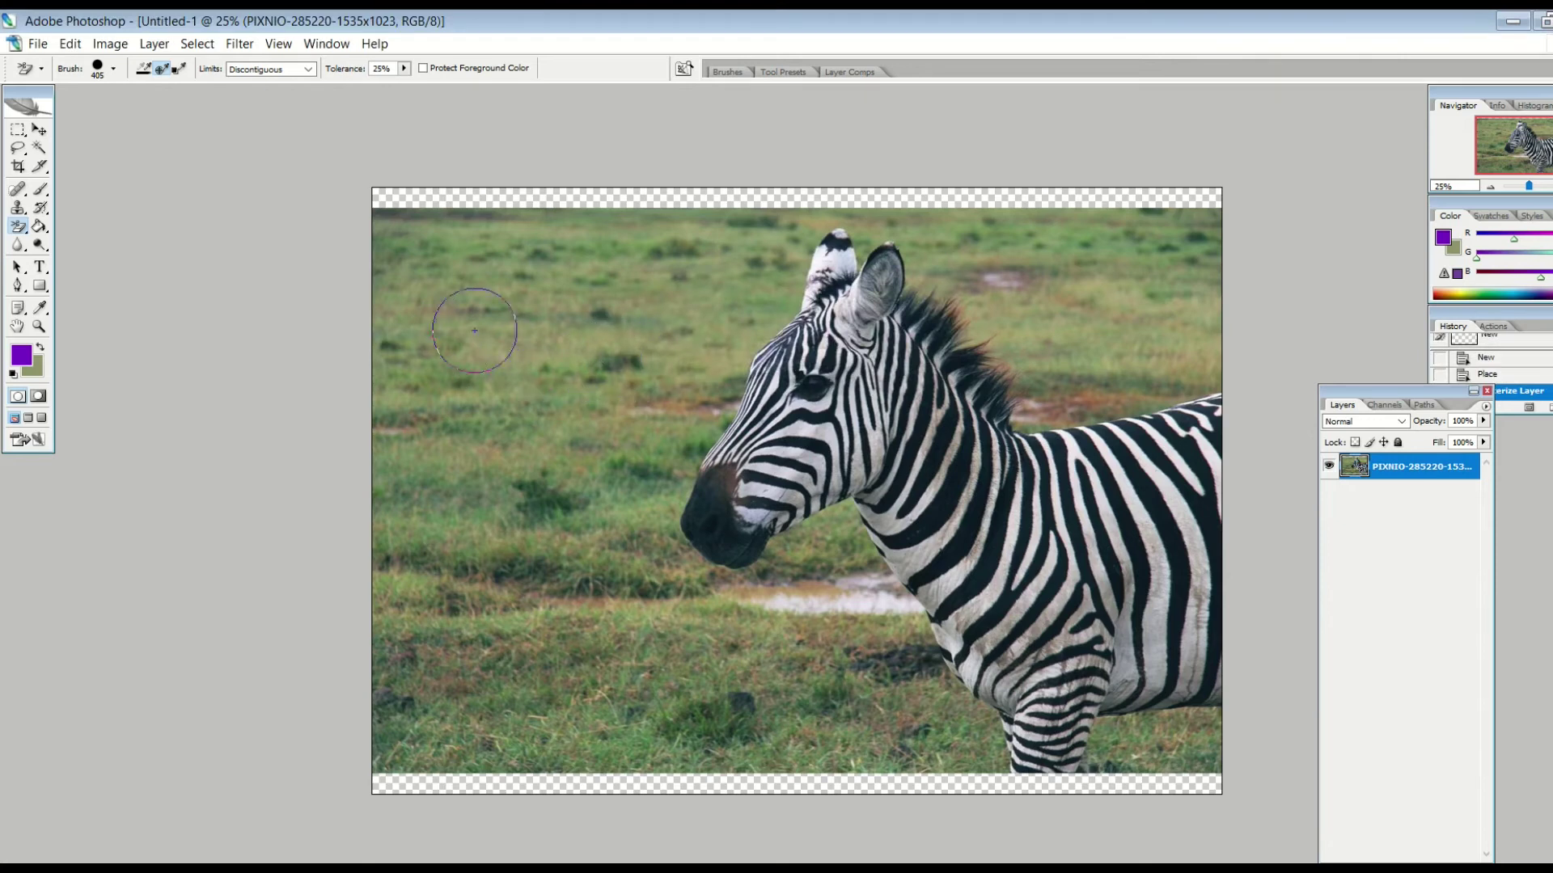
{"action": "mouse_move", "coordinate": [424, 284]}
{"action": "left_mouse_down"}
{"action": "mouse_move", "coordinate": [460, 366]}
{"action": "mouse_move", "coordinate": [509, 363]}
{"action": "mouse_move", "coordinate": [603, 305]}
{"action": "mouse_move", "coordinate": [758, 293]}
{"action": "mouse_move", "coordinate": [774, 306]}
{"action": "mouse_move", "coordinate": [692, 381]}
{"action": "mouse_move", "coordinate": [693, 417]}
{"action": "mouse_move", "coordinate": [729, 370]}
{"action": "mouse_move", "coordinate": [669, 495]}
{"action": "mouse_move", "coordinate": [681, 534]}
{"action": "mouse_move", "coordinate": [742, 579]}
{"action": "mouse_move", "coordinate": [845, 532]}
{"action": "mouse_move", "coordinate": [863, 575]}
{"action": "mouse_move", "coordinate": [965, 655]}
{"action": "mouse_move", "coordinate": [965, 709]}
{"action": "mouse_move", "coordinate": [1001, 775]}
{"action": "mouse_move", "coordinate": [1077, 787]}
{"action": "mouse_move", "coordinate": [1104, 749]}
{"action": "mouse_move", "coordinate": [1166, 741]}
{"action": "mouse_move", "coordinate": [1211, 764]}
{"action": "mouse_move", "coordinate": [1204, 729]}
{"action": "mouse_move", "coordinate": [1259, 763]}
{"action": "mouse_move", "coordinate": [1322, 621]}
{"action": "mouse_move", "coordinate": [1240, 383]}
{"action": "mouse_move", "coordinate": [1044, 407]}
{"action": "mouse_move", "coordinate": [881, 251]}
{"action": "mouse_move", "coordinate": [795, 232]}
{"action": "mouse_move", "coordinate": [362, 227]}
{"action": "mouse_move", "coordinate": [516, 307]}
{"action": "mouse_move", "coordinate": [580, 312]}
{"action": "mouse_move", "coordinate": [598, 429]}
{"action": "mouse_move", "coordinate": [631, 404]}
{"action": "mouse_move", "coordinate": [637, 361]}
{"action": "mouse_move", "coordinate": [616, 531]}
{"action": "mouse_move", "coordinate": [635, 568]}
{"action": "mouse_move", "coordinate": [737, 629]}
{"action": "mouse_move", "coordinate": [884, 671]}
{"action": "mouse_move", "coordinate": [928, 759]}
{"action": "mouse_move", "coordinate": [455, 748]}
{"action": "mouse_move", "coordinate": [362, 730]}
{"action": "mouse_move", "coordinate": [475, 704]}
{"action": "mouse_move", "coordinate": [817, 716]}
{"action": "left_mouse_up"}
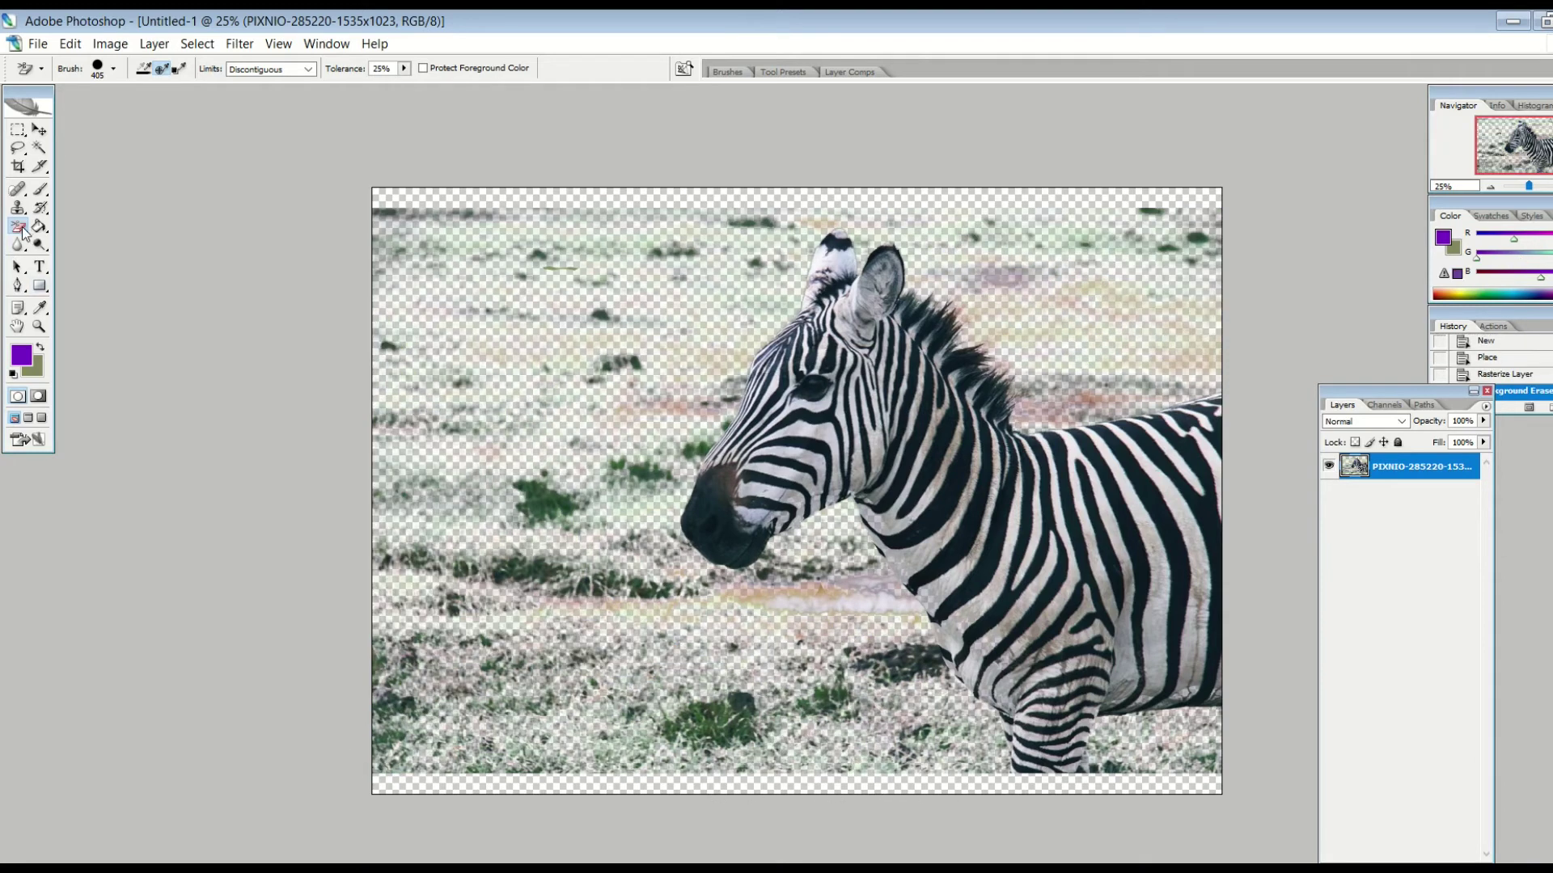
- With the plain Eraser Tool, erase leftover grass around the zebra's face and nose
{"action": "left_click", "coordinate": [24, 234]}
{"action": "left_click", "coordinate": [81, 228]}
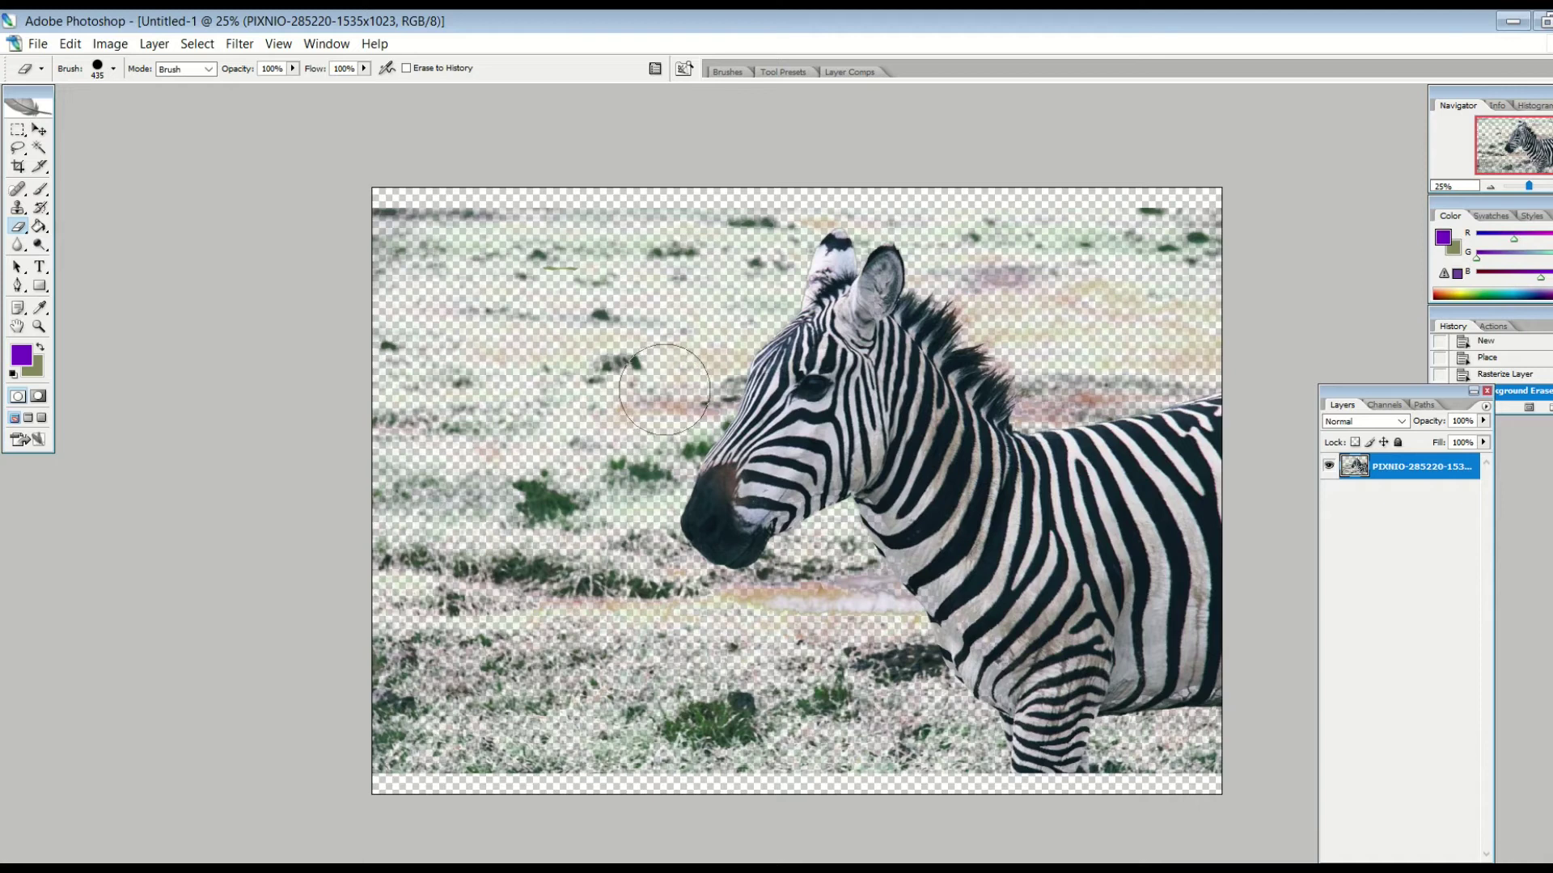
{"action": "left_click", "coordinate": [698, 385]}
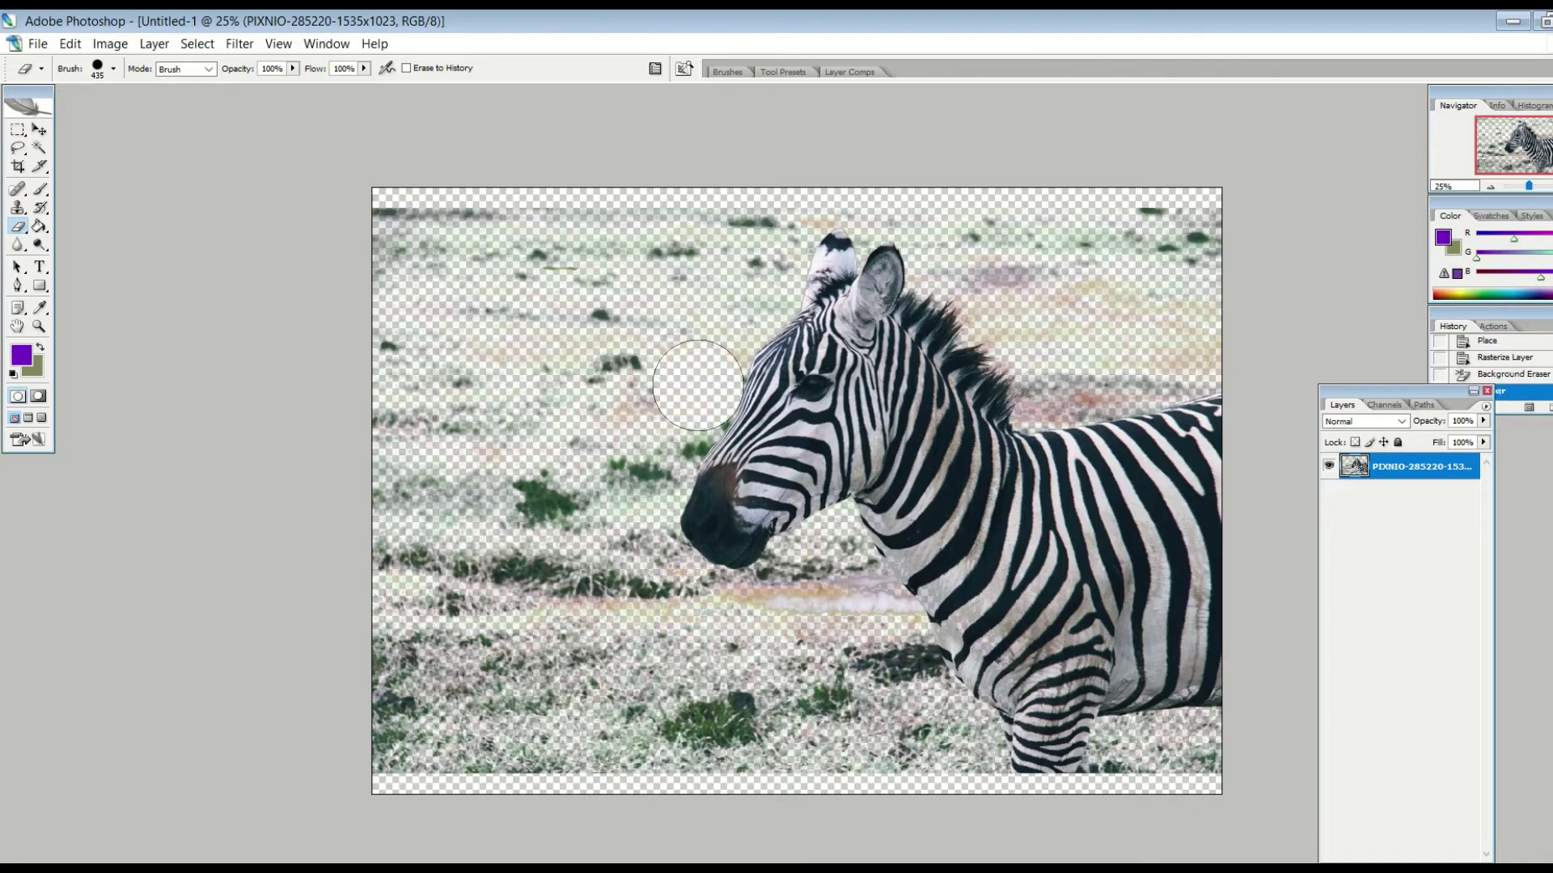
{"action": "left_click", "coordinate": [694, 385]}
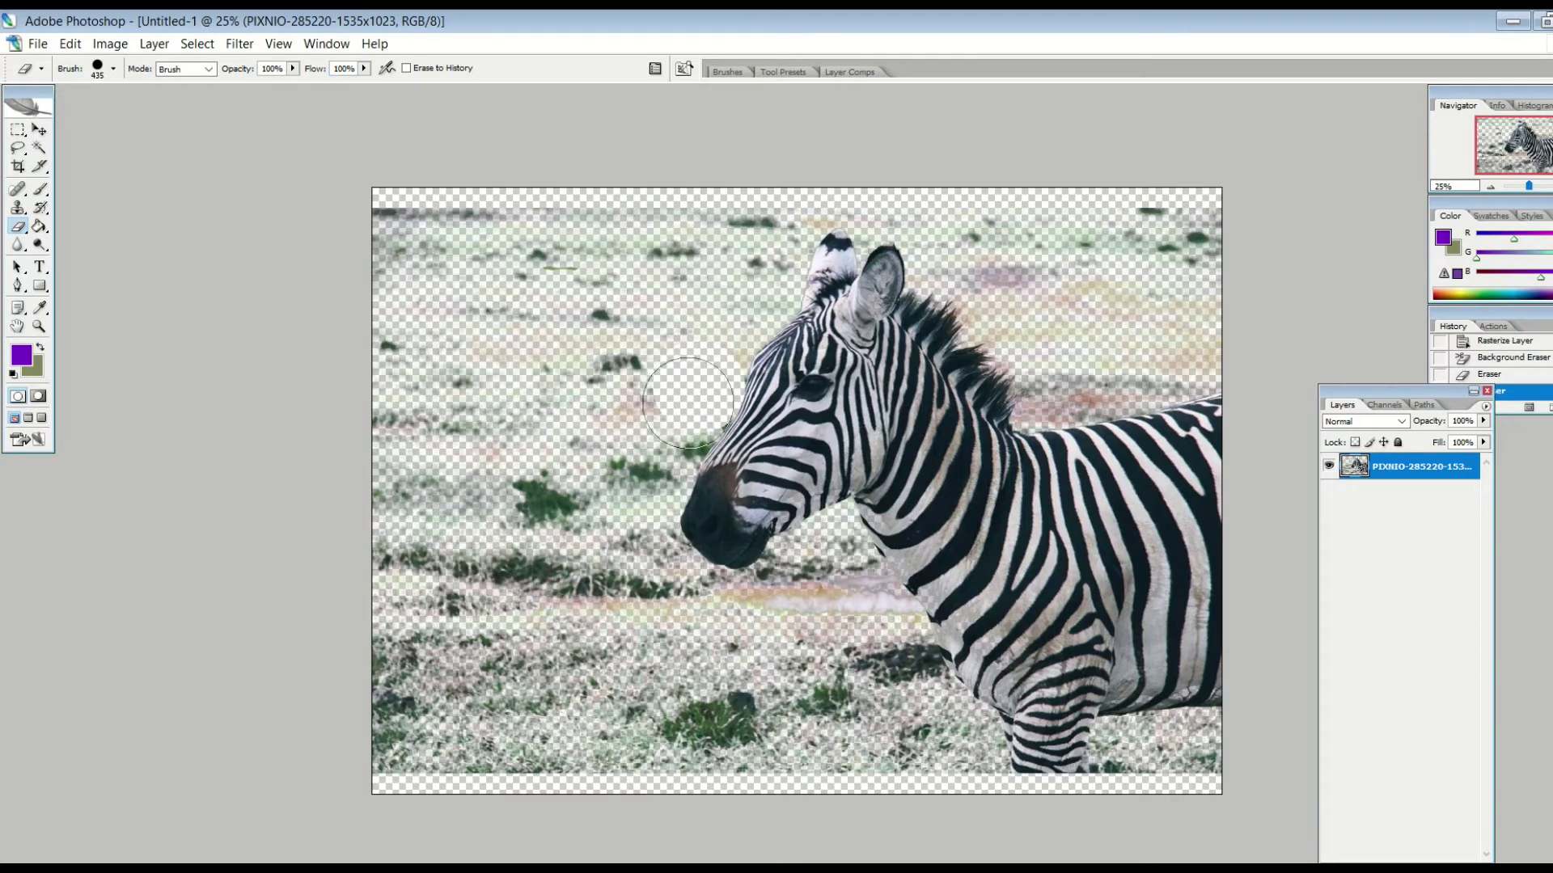
{"action": "left_click", "coordinate": [689, 405]}
{"action": "left_click", "coordinate": [670, 422]}
{"action": "left_click", "coordinate": [657, 446]}
{"action": "left_click", "coordinate": [652, 469]}
{"action": "left_click", "coordinate": [640, 506]}
{"action": "left_click", "coordinate": [647, 562]}
{"action": "left_click", "coordinate": [691, 603]}
- Erase the grass strip along the neck, checking at Actual Pixels and Fit on Screen
{"action": "key", "text": "ctrl+alt+0"}
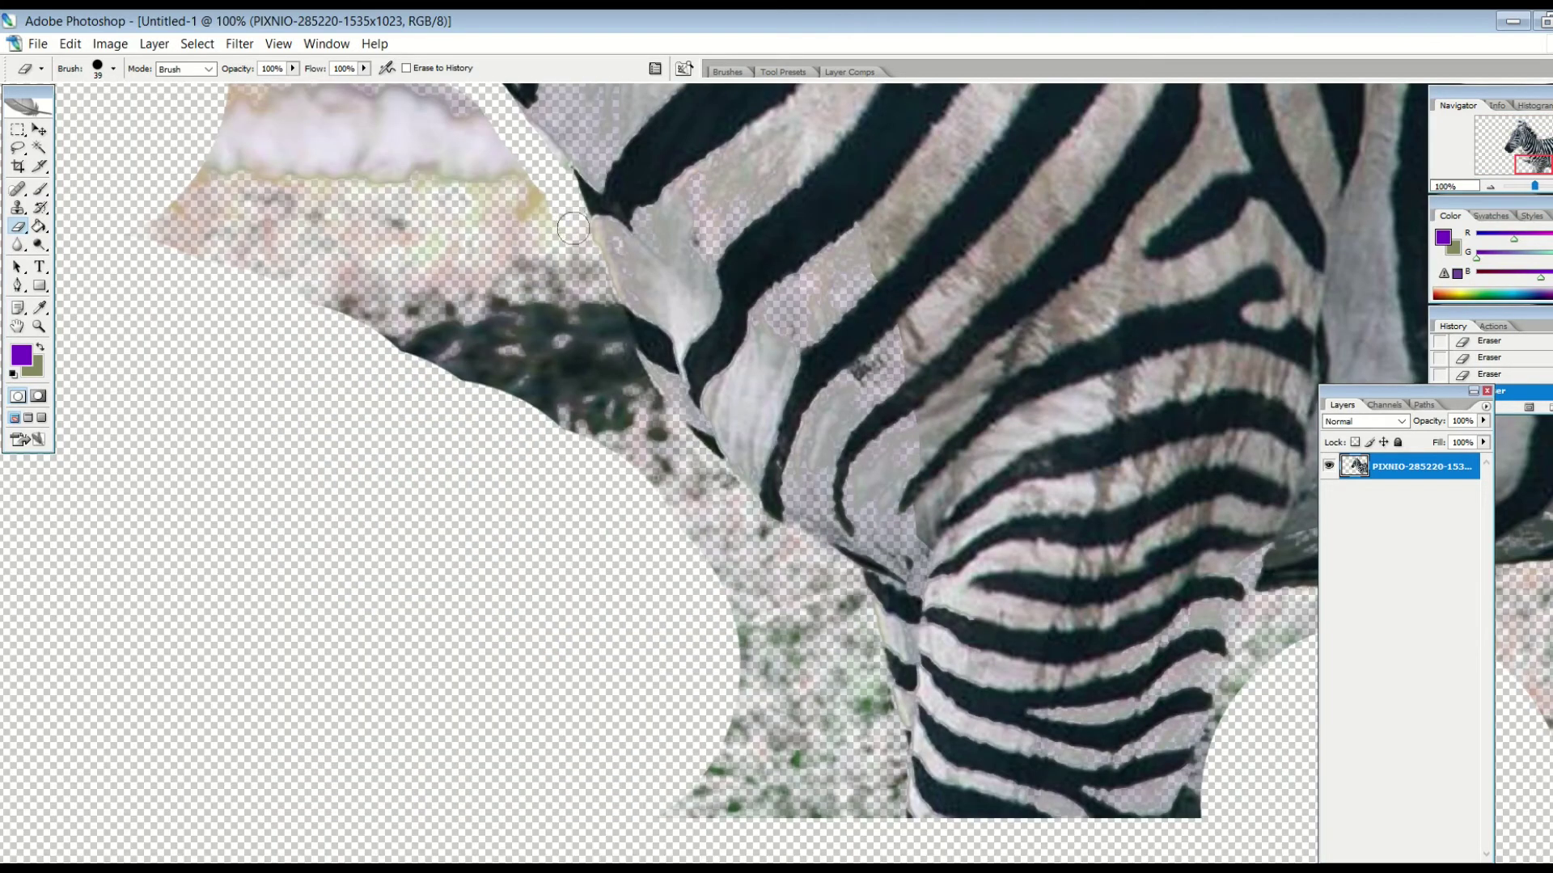
{"action": "mouse_move", "coordinate": [574, 234]}
{"action": "left_mouse_down"}
{"action": "mouse_move", "coordinate": [642, 409]}
{"action": "mouse_move", "coordinate": [745, 523]}
{"action": "mouse_move", "coordinate": [843, 577]}
{"action": "left_mouse_up"}
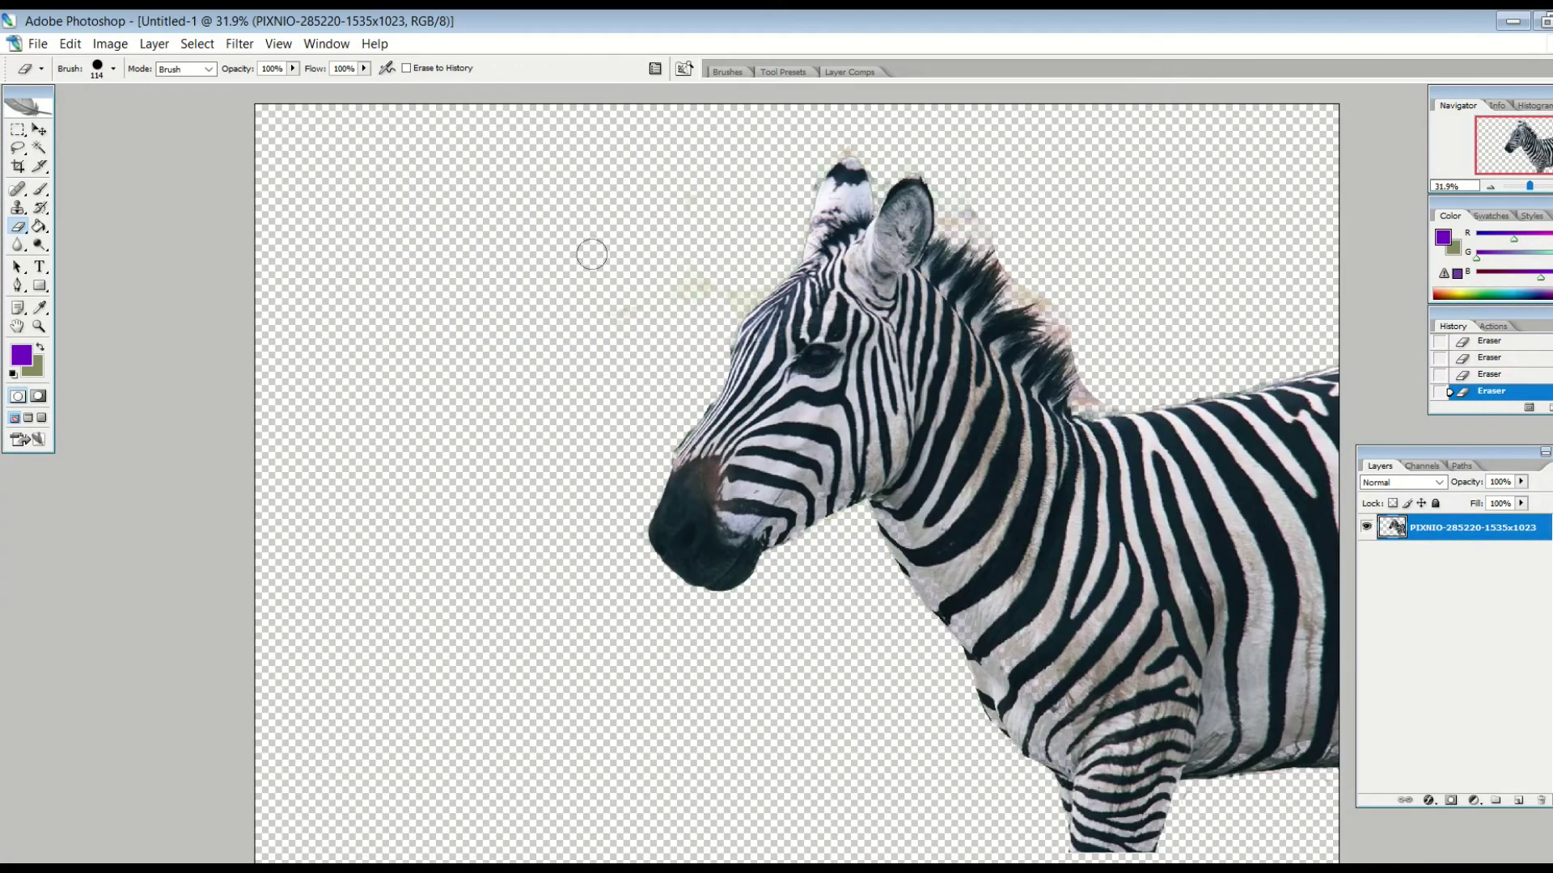
{"action": "left_click", "coordinate": [278, 44]}
{"action": "left_click", "coordinate": [332, 207]}
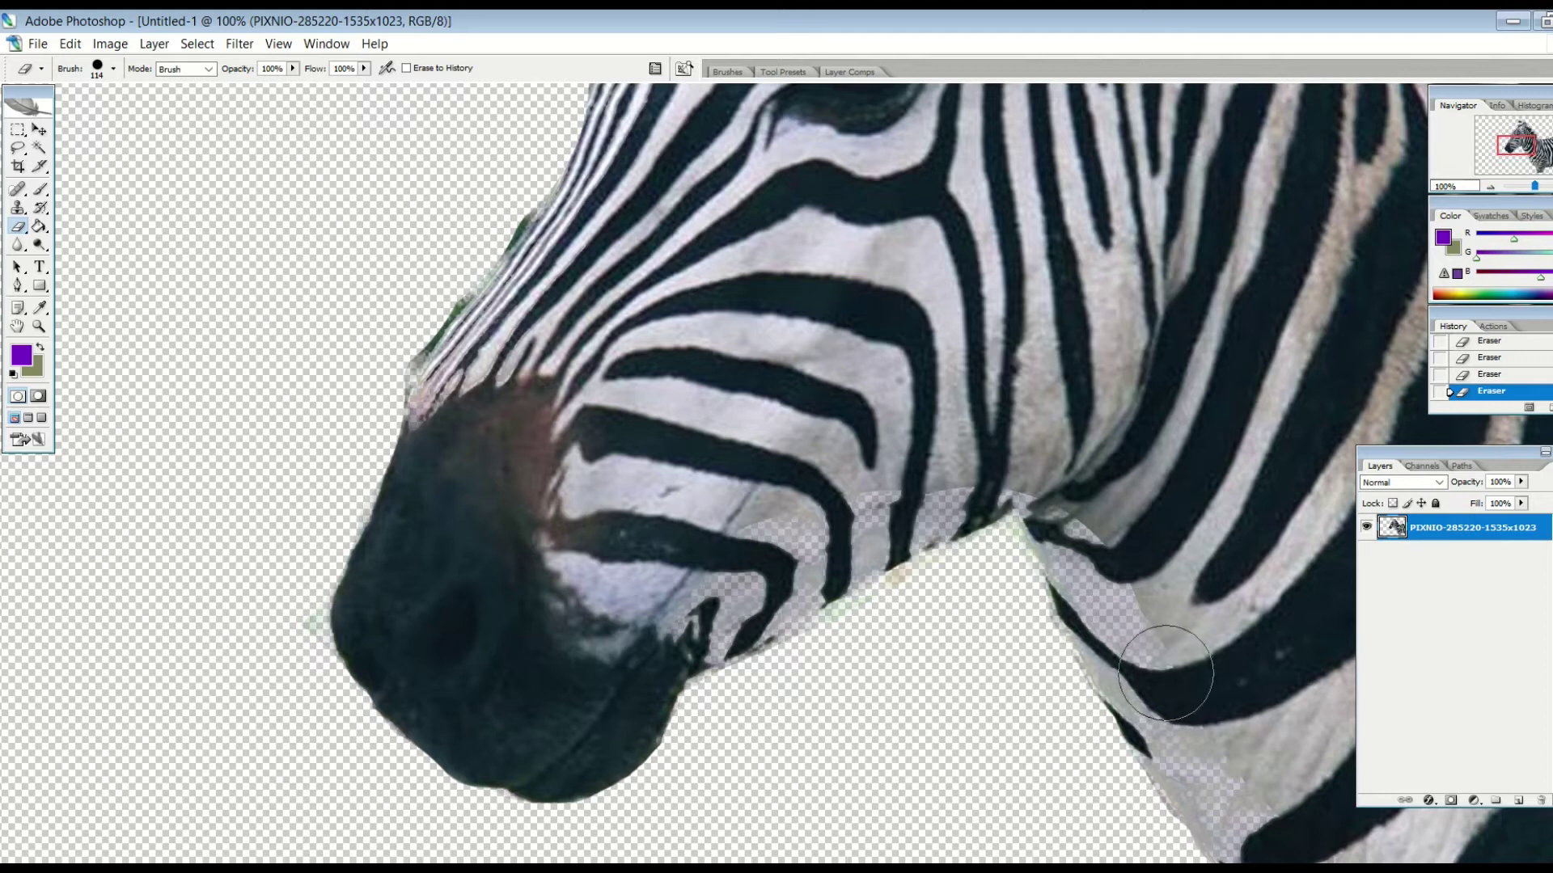
{"action": "scroll", "coordinate": [1164, 680], "scroll_direction": "down", "scroll_amount": 2}
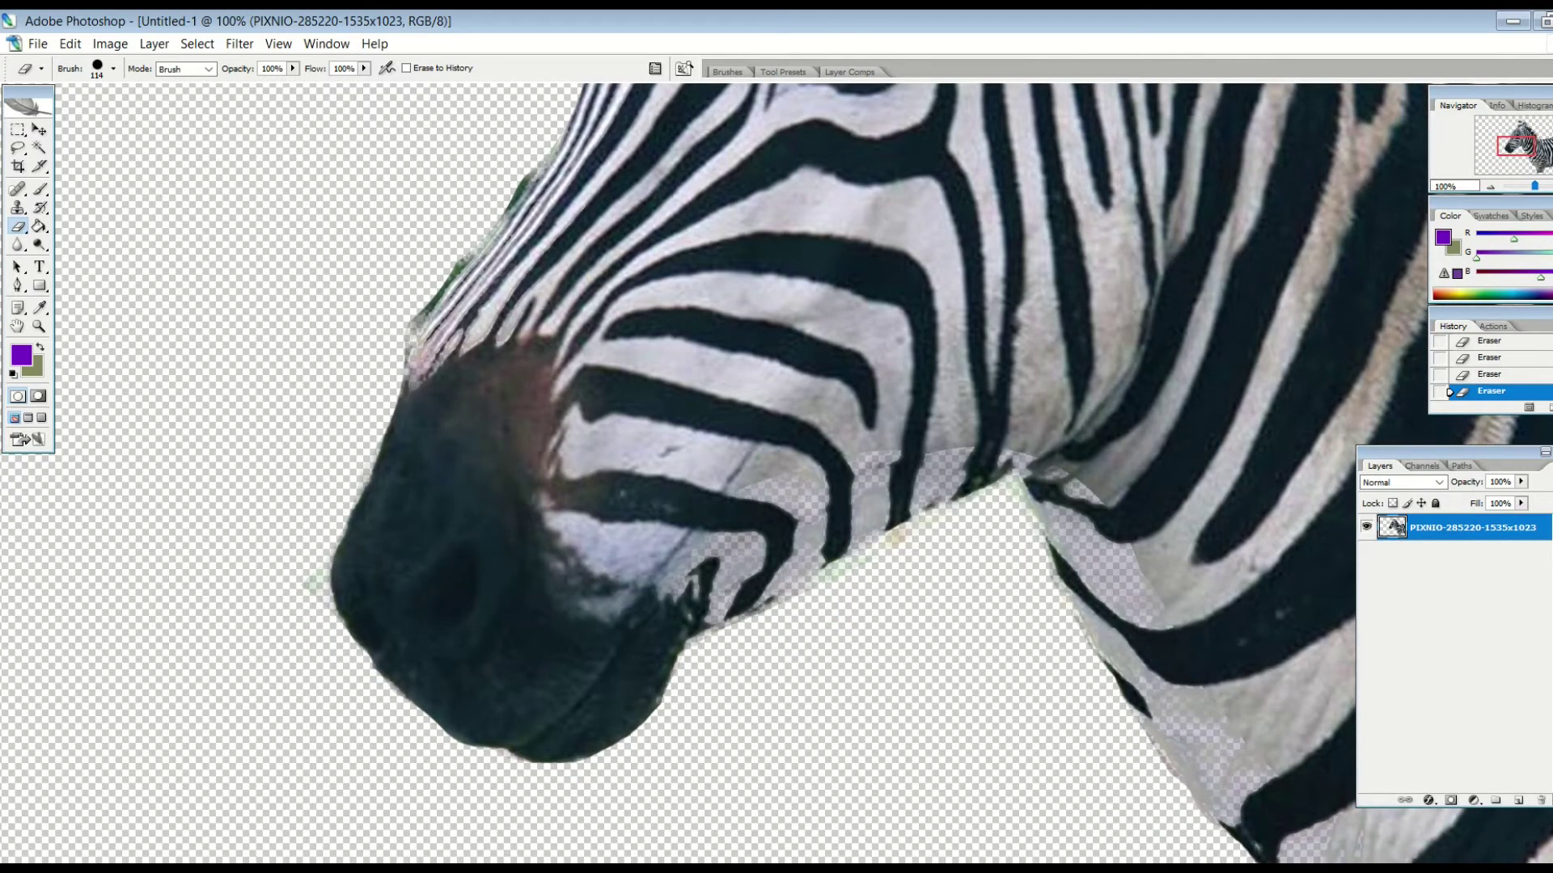
{"action": "scroll", "coordinate": [566, 563], "scroll_direction": "right", "scroll_amount": 10}
{"action": "scroll", "coordinate": [567, 564], "scroll_direction": "up", "scroll_amount": 3}
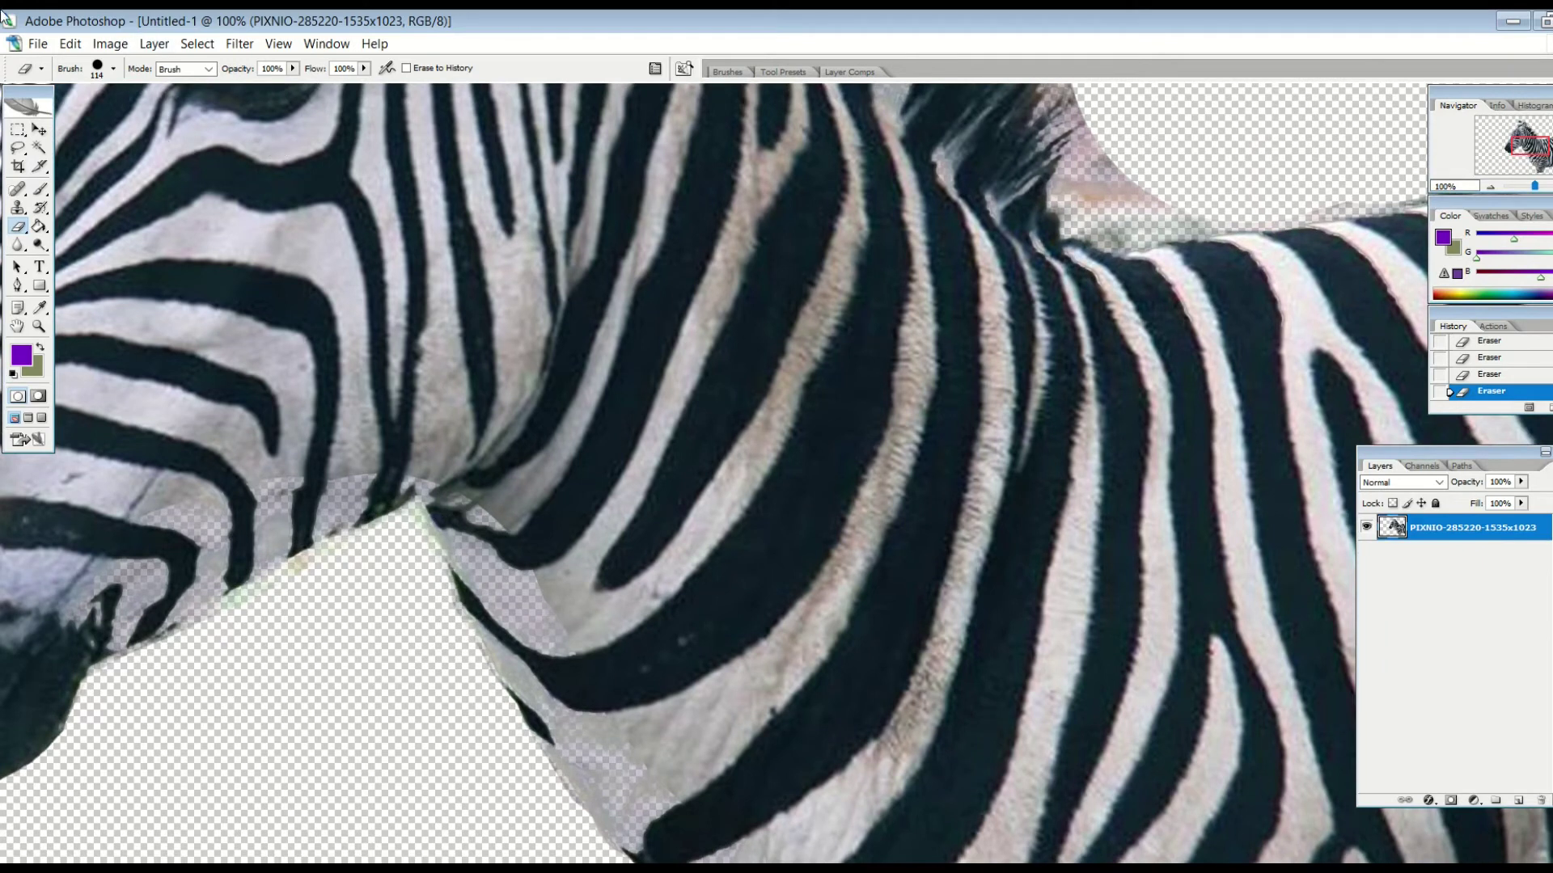
{"action": "left_click", "coordinate": [278, 44]}
{"action": "left_click", "coordinate": [324, 205]}
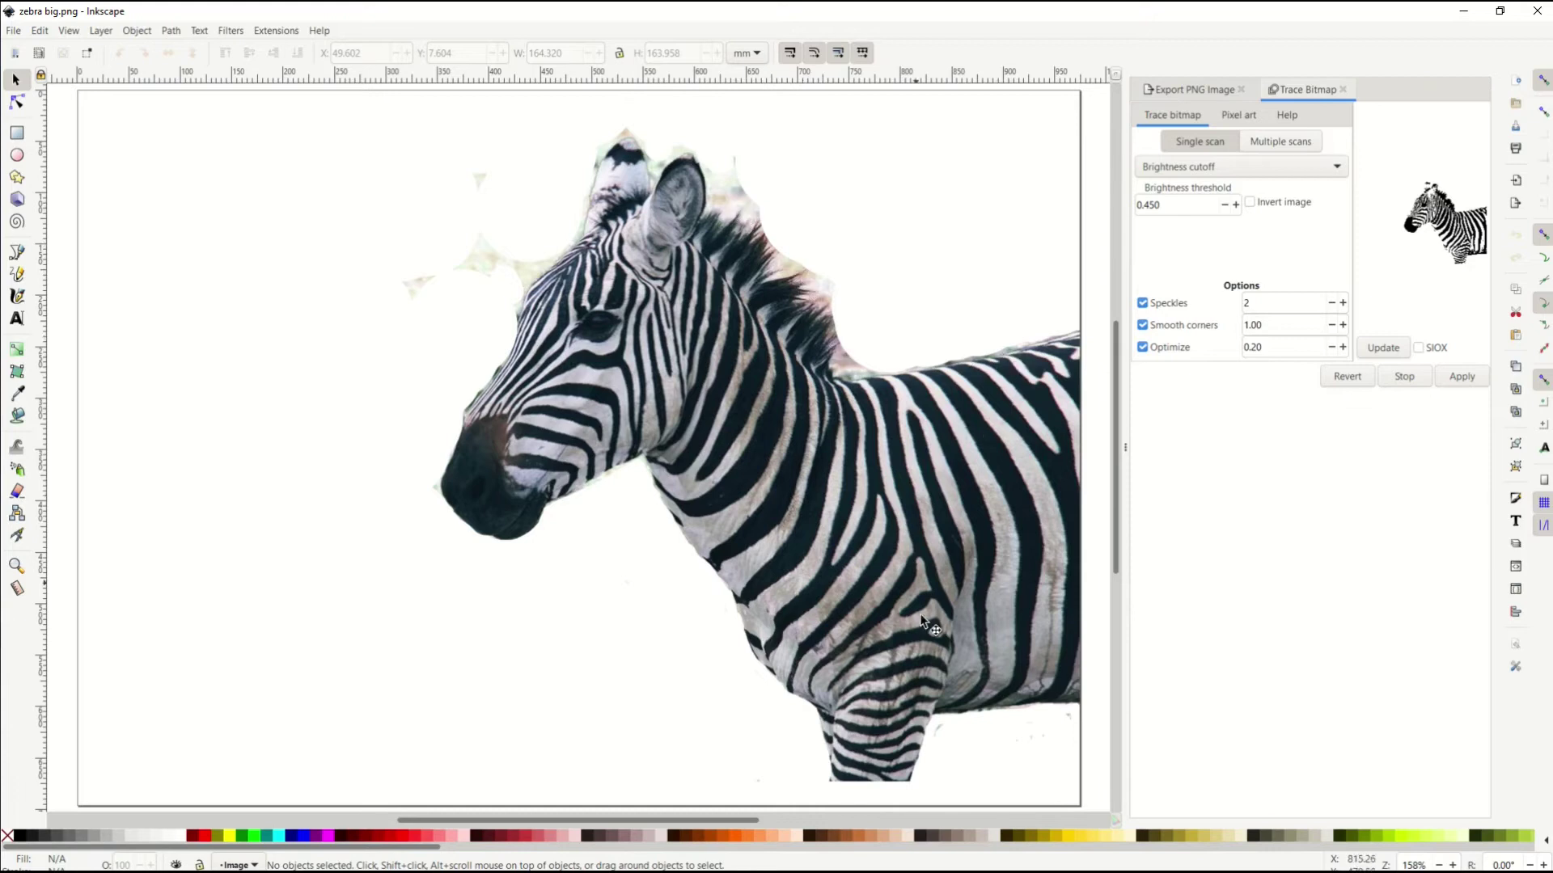
- Trace the zebra image with Trace Bitmap at brightness cutoff 0.500
{"action": "left_click", "coordinate": [510, 420]}
{"action": "left_click", "coordinate": [171, 30]}
{"action": "left_click", "coordinate": [202, 80]}
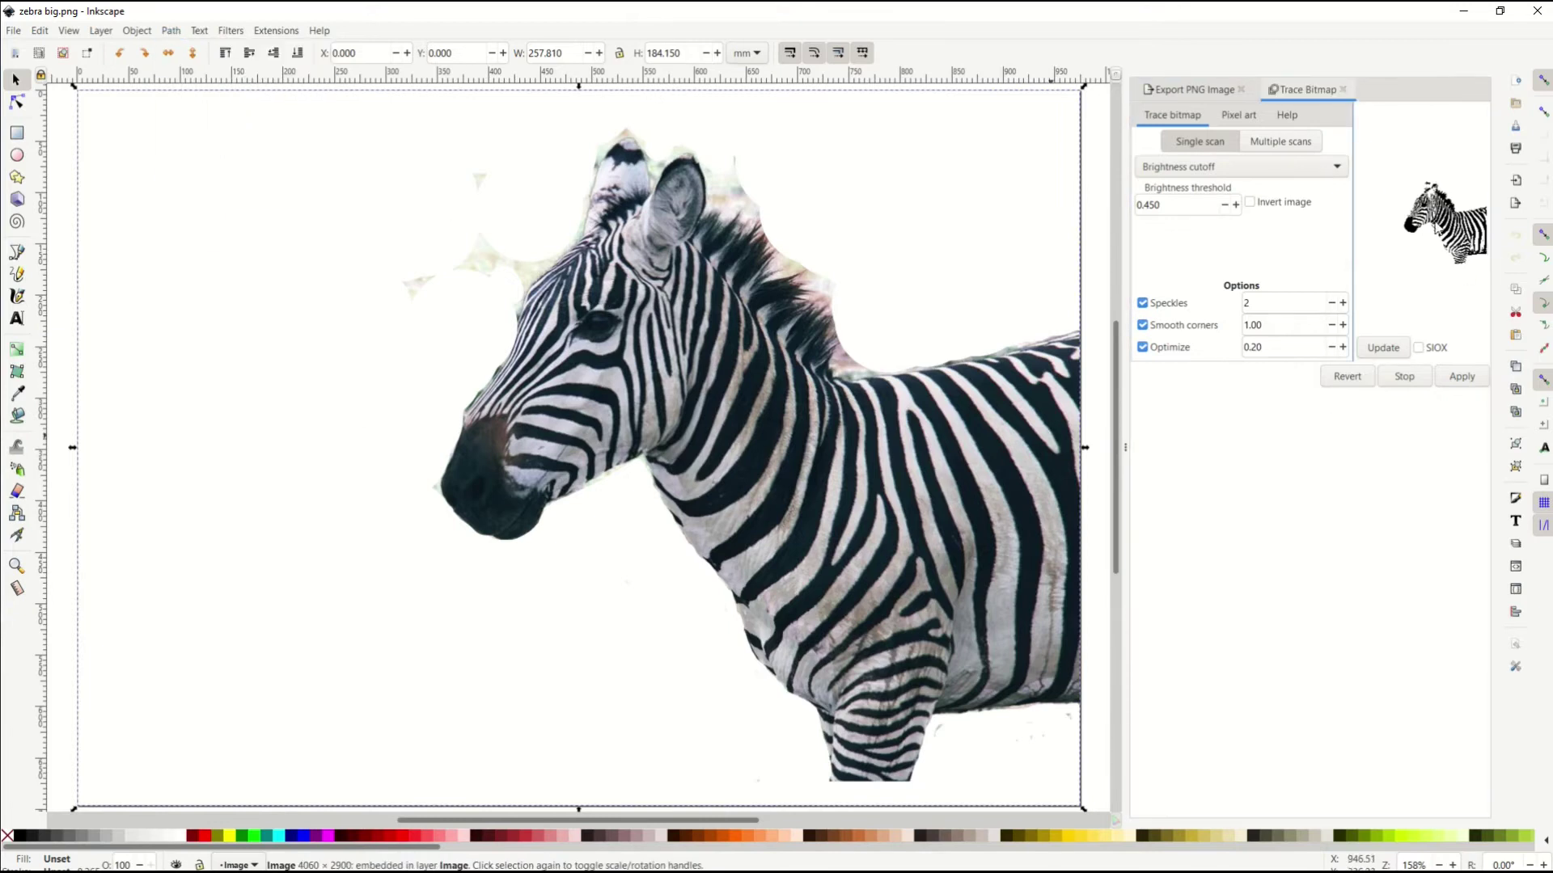
{"action": "left_click", "coordinate": [1234, 206]}
{"action": "left_click", "coordinate": [1460, 377]}
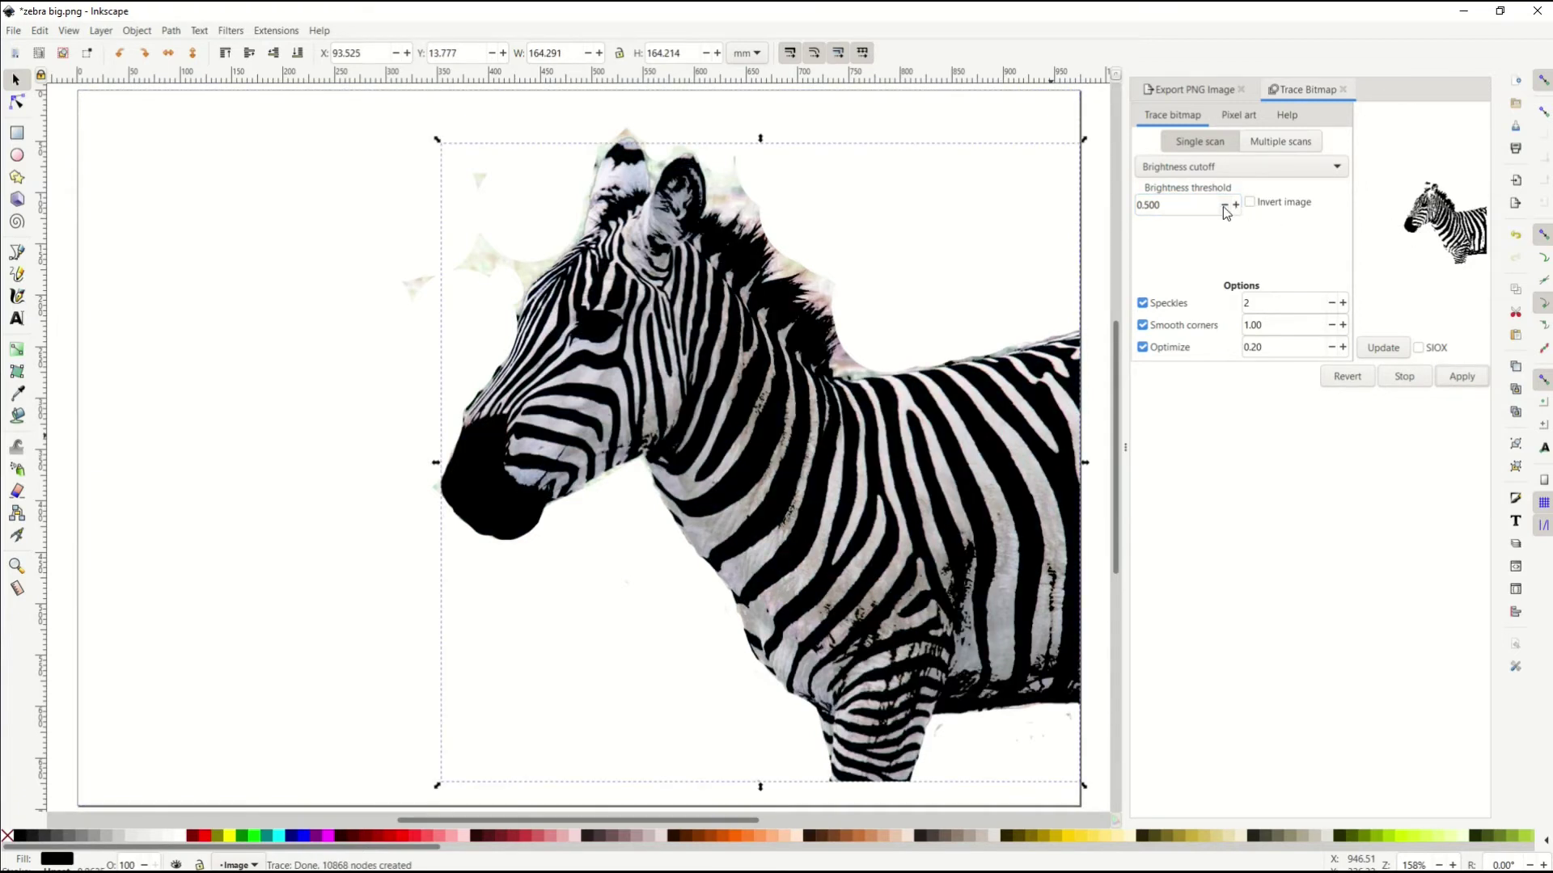
- Lower the brightness cutoff to 0.450 and apply the trace again
{"action": "left_click", "coordinate": [1222, 206]}
{"action": "left_click", "coordinate": [1223, 206]}
{"action": "left_click", "coordinate": [1222, 207]}
{"action": "left_click", "coordinate": [1223, 206]}
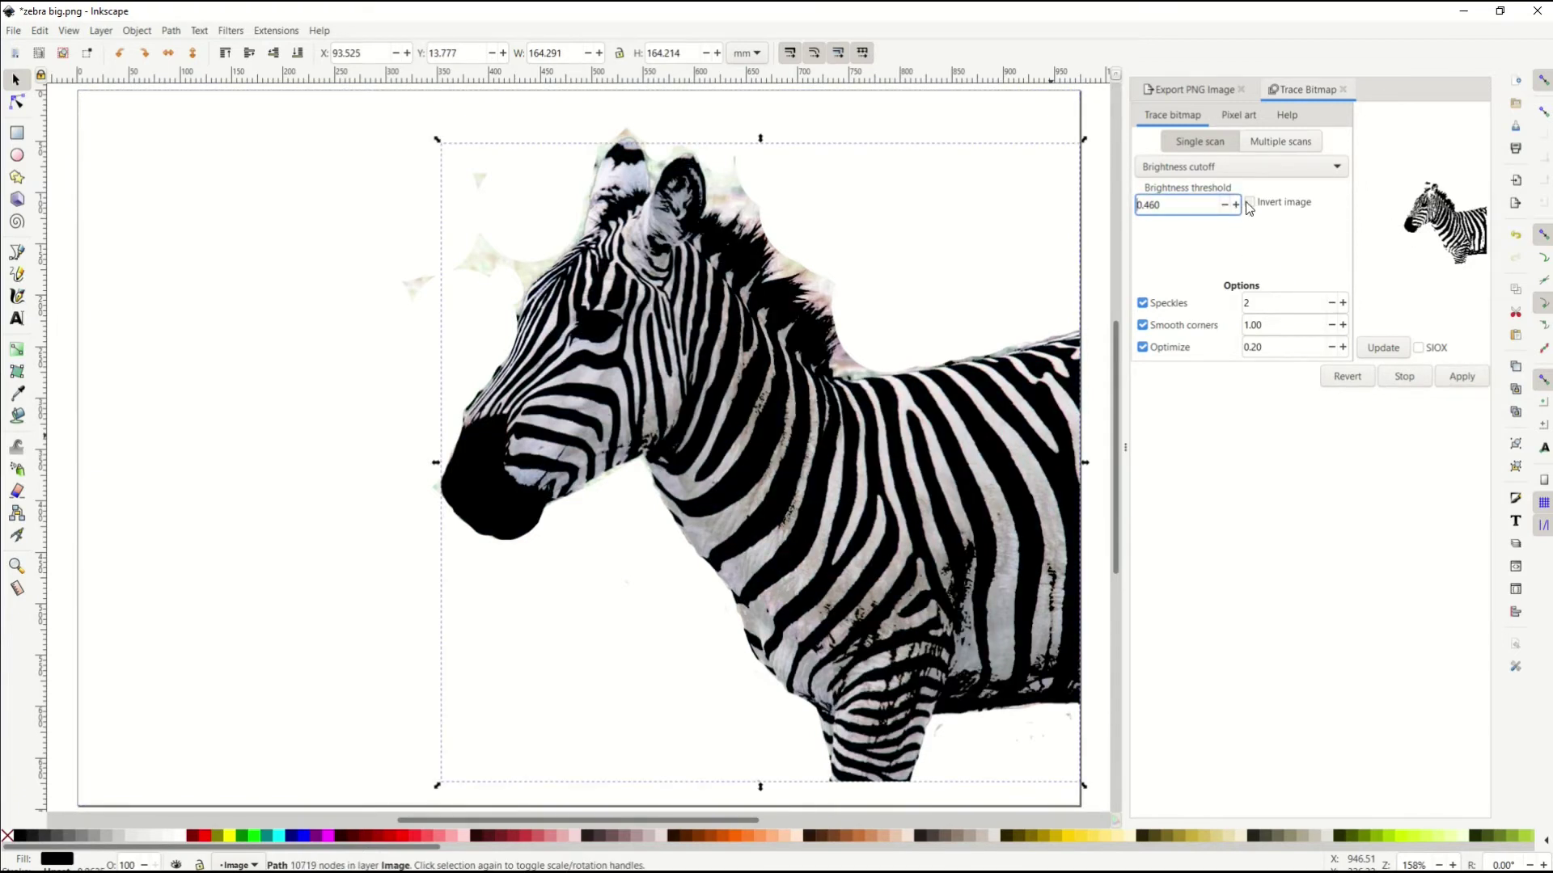
{"action": "left_click", "coordinate": [1223, 207]}
{"action": "left_click", "coordinate": [1465, 378]}
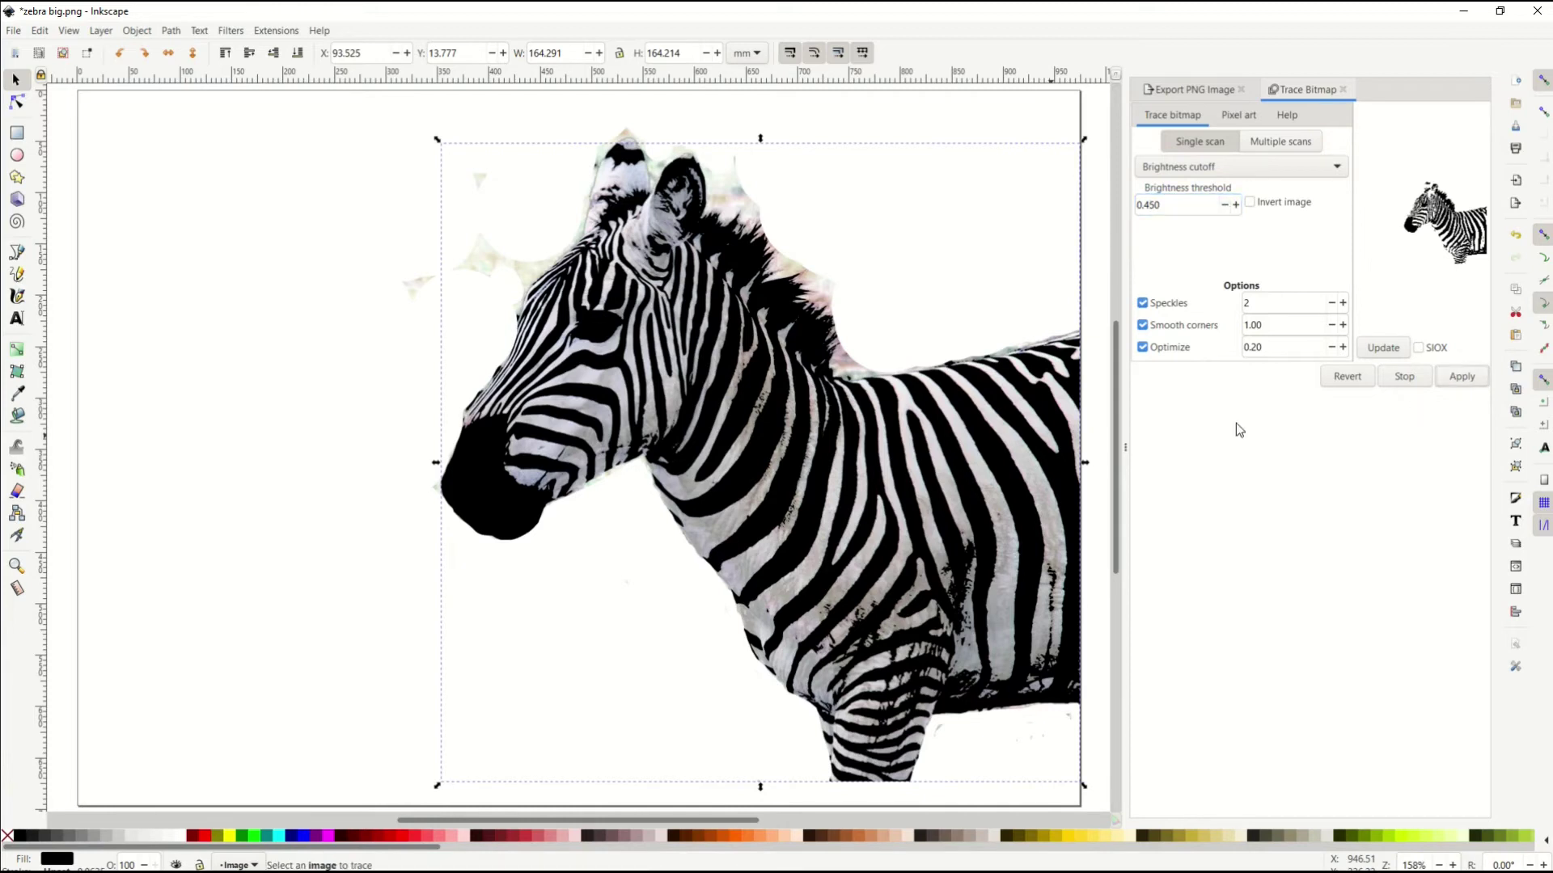
- Drag the original zebra photo off the trace and delete it
{"action": "left_click_drag", "start_coordinate": [751, 502], "coordinate": [367, 474]}
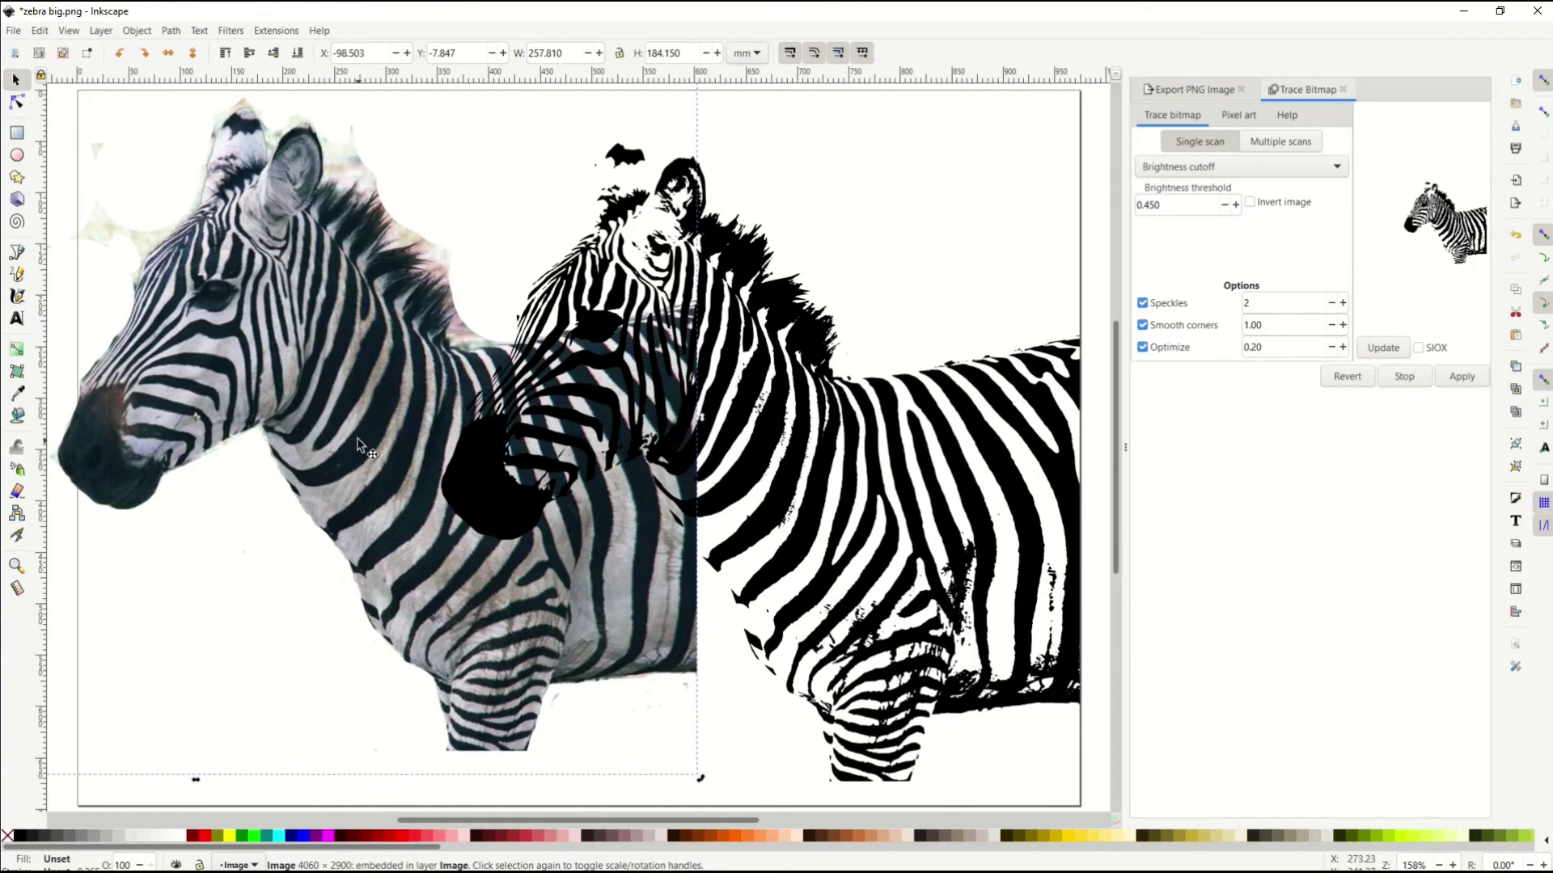
{"action": "key", "text": "Delete"}
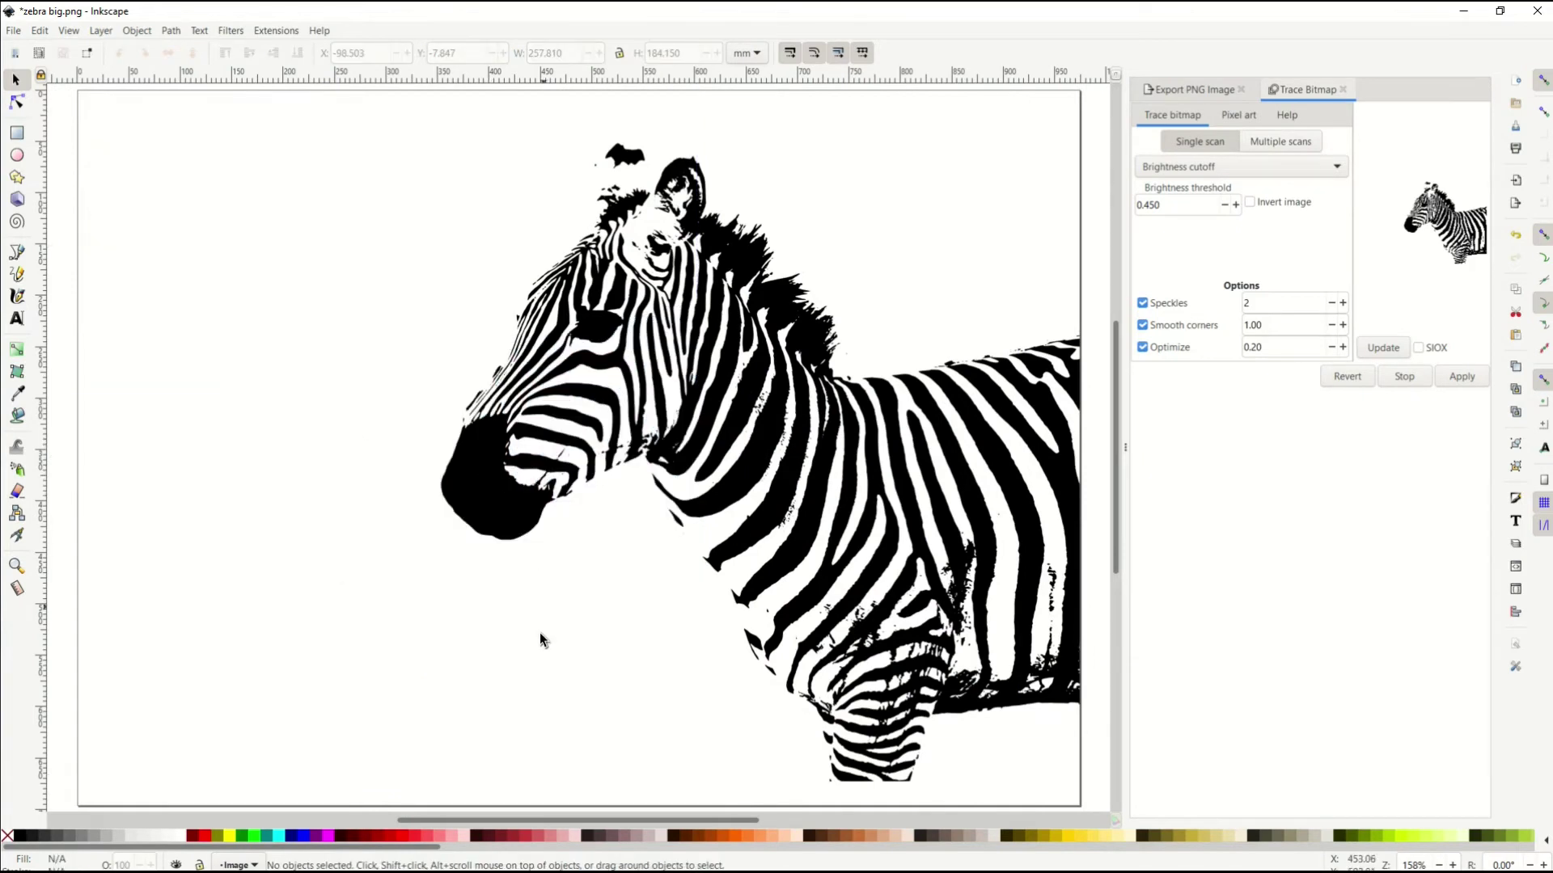
{"action": "scroll", "coordinate": [376, 457], "scroll_direction": "right", "scroll_amount": 5}
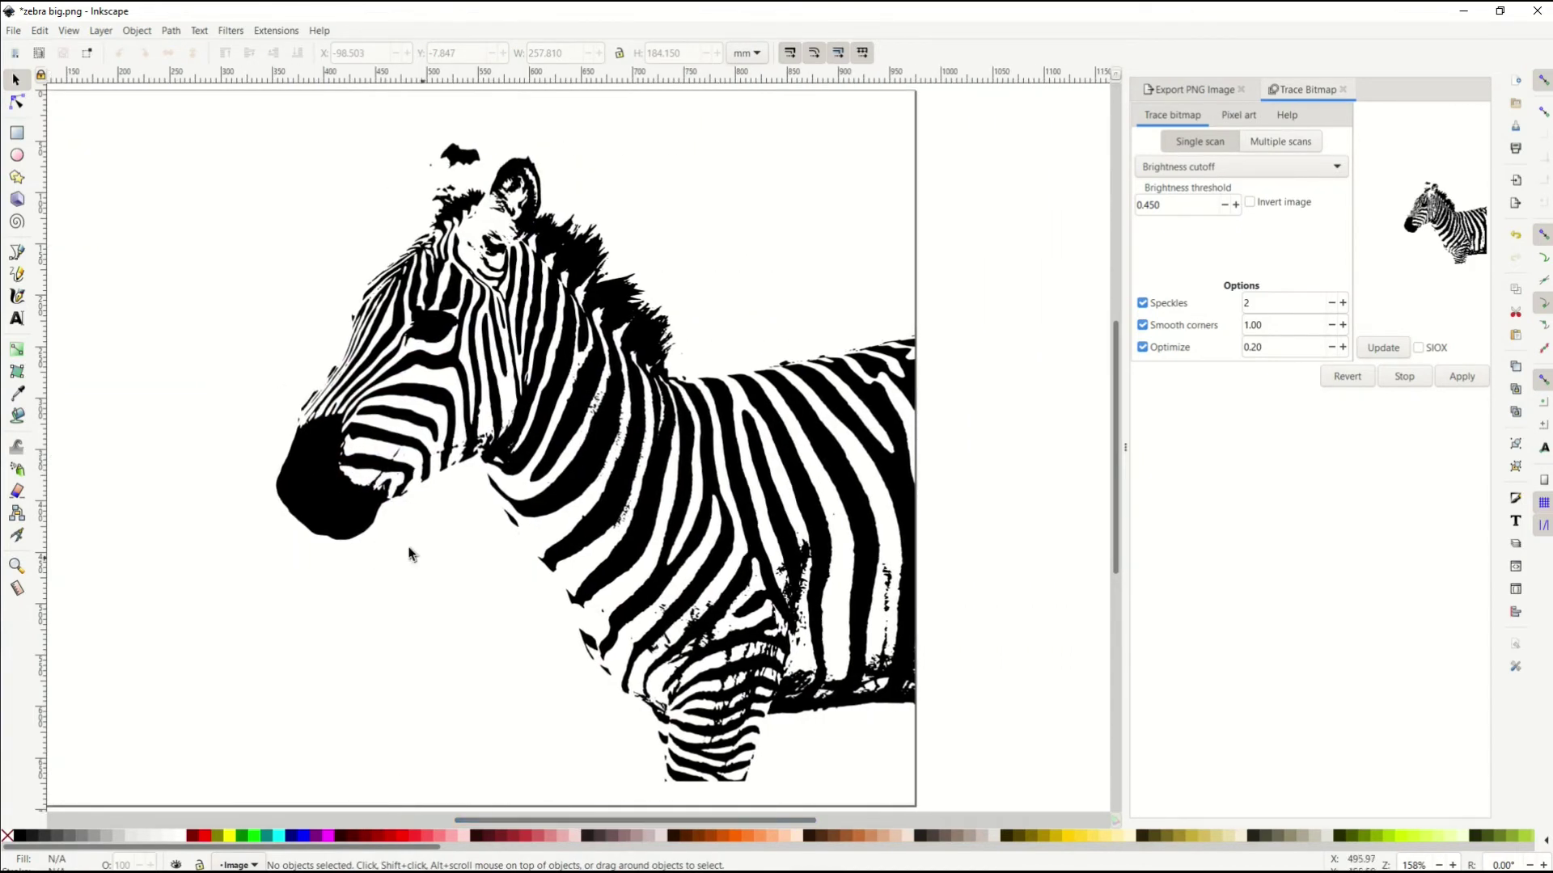
{"action": "scroll", "coordinate": [635, 535], "scroll_direction": "up", "scroll_amount": 3}
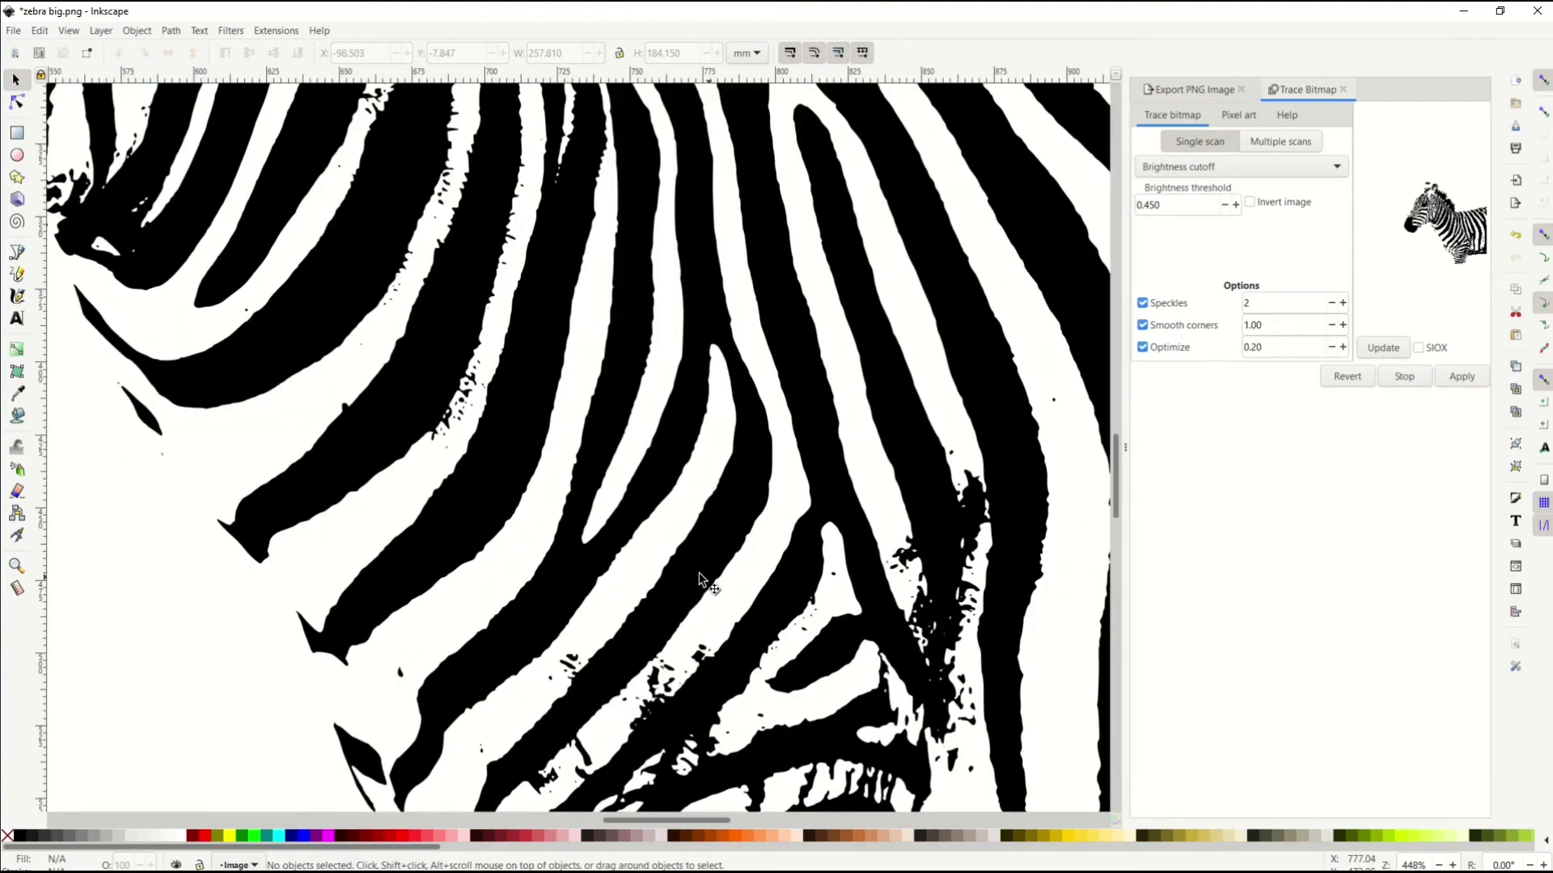
- Undo the old trace and re-trace the zebra photo at brightness threshold 0.300
{"action": "scroll", "coordinate": [453, 198], "scroll_direction": "down", "scroll_amount": 5}
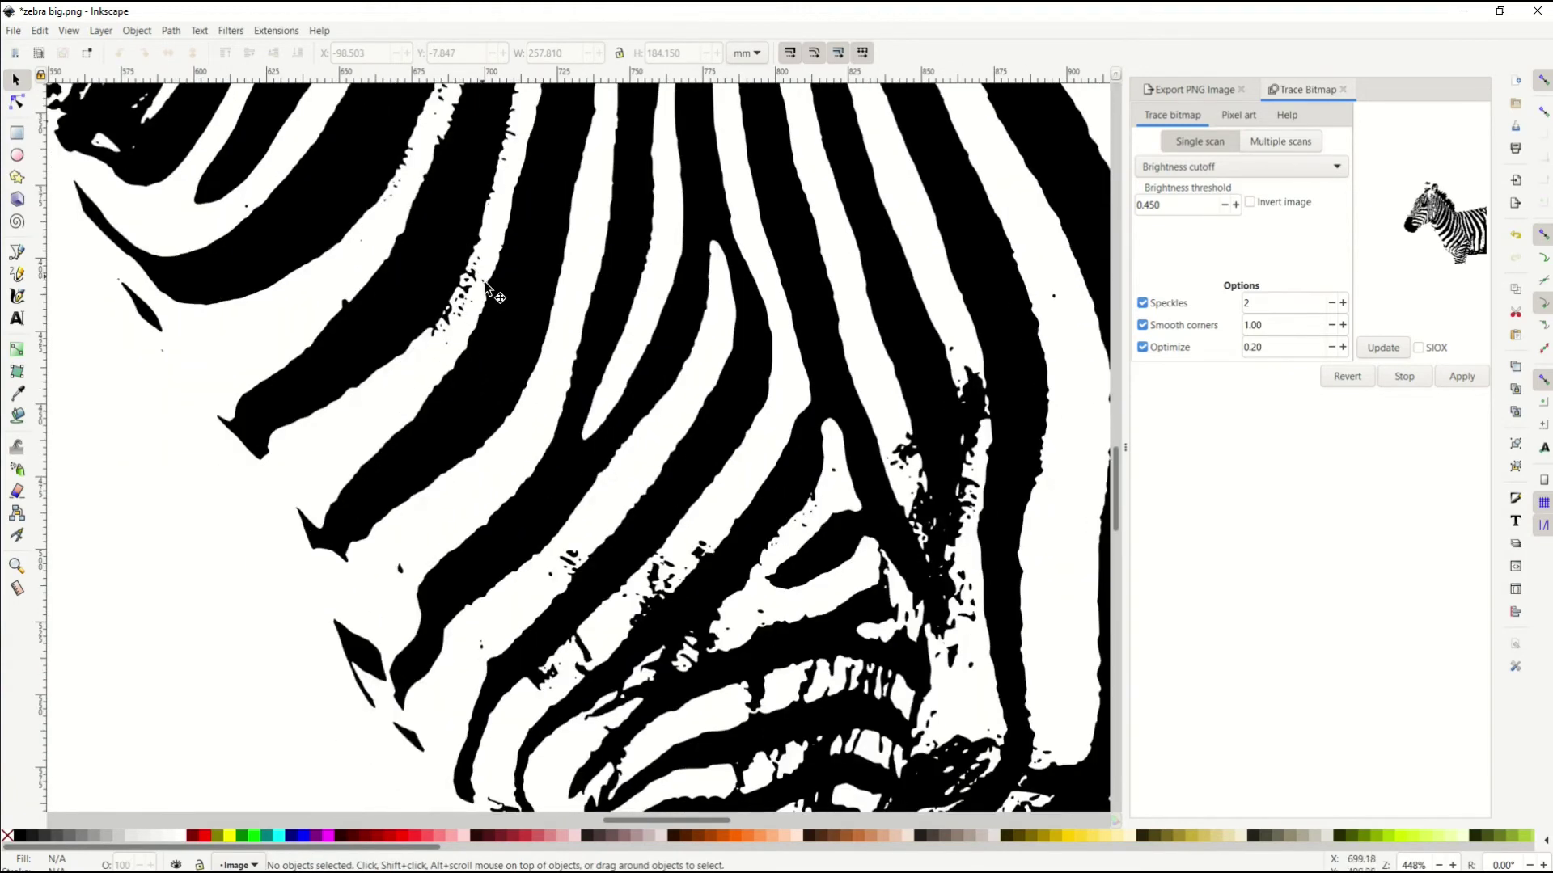
{"action": "scroll", "coordinate": [485, 284], "scroll_direction": "down", "scroll_amount": 5}
{"action": "key", "text": "ctrl+z"}
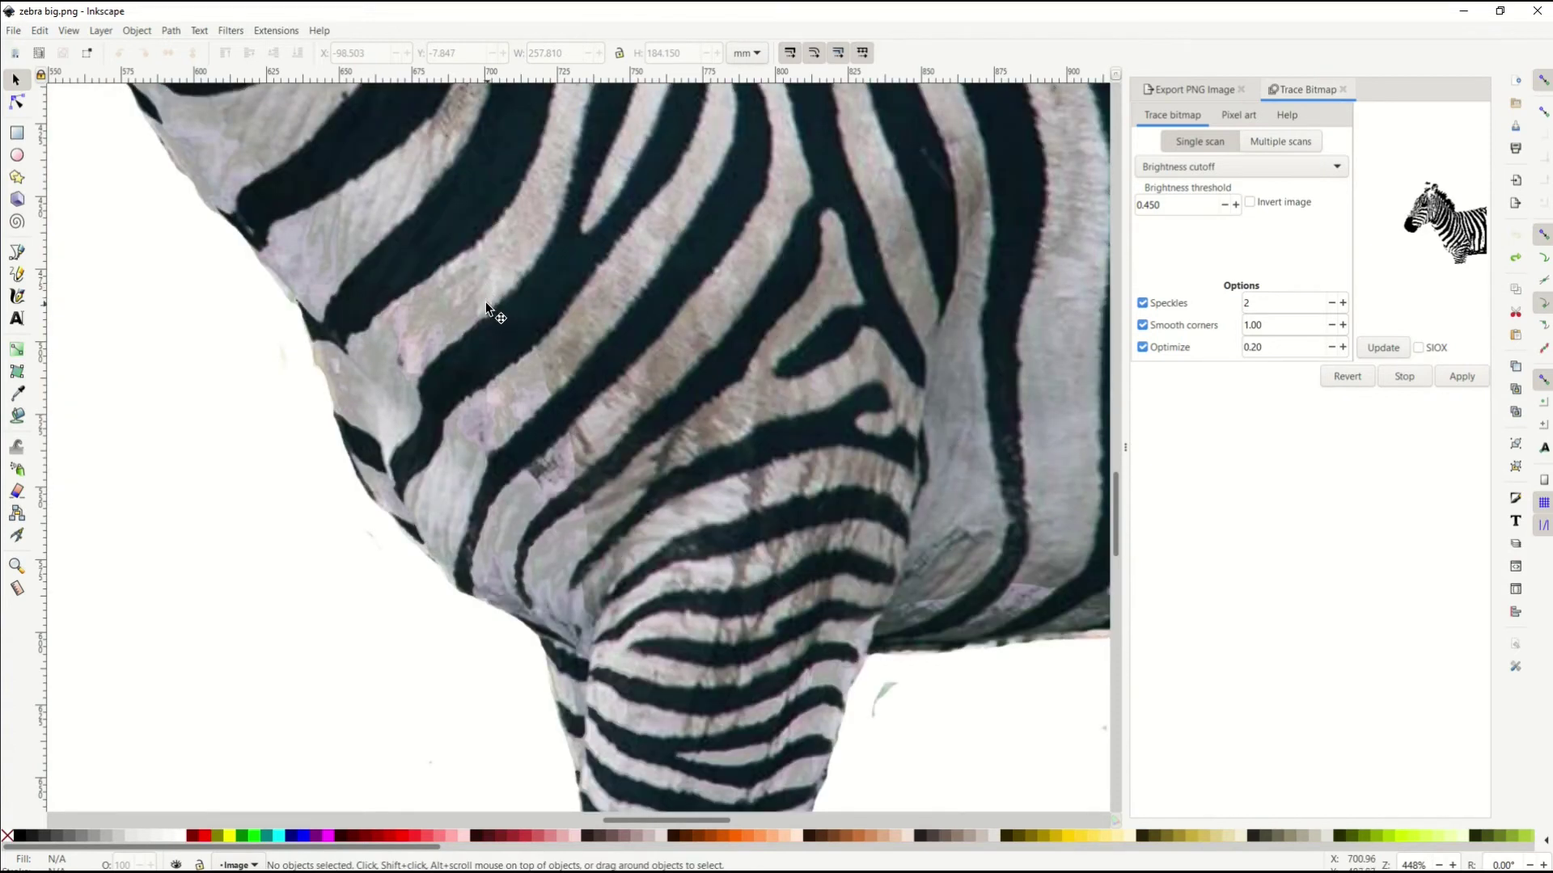
{"action": "scroll", "coordinate": [485, 301], "scroll_direction": "down", "scroll_amount": 4}
{"action": "left_click", "coordinate": [446, 336]}
{"action": "left_click", "coordinate": [1224, 206]}
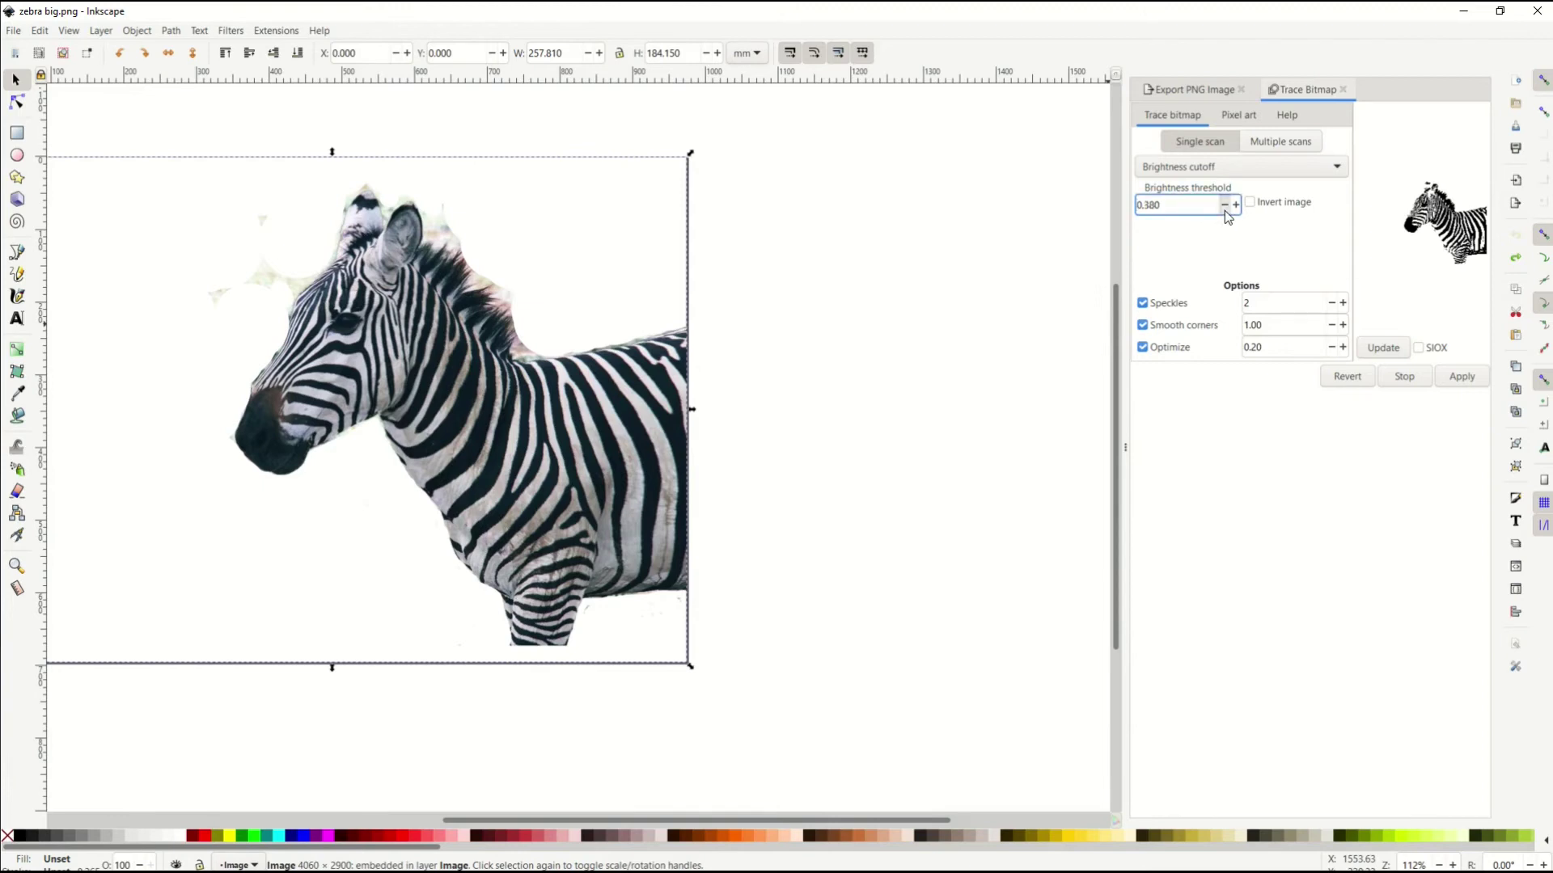
{"action": "left_click", "coordinate": [1382, 348]}
{"action": "left_click", "coordinate": [1460, 378]}
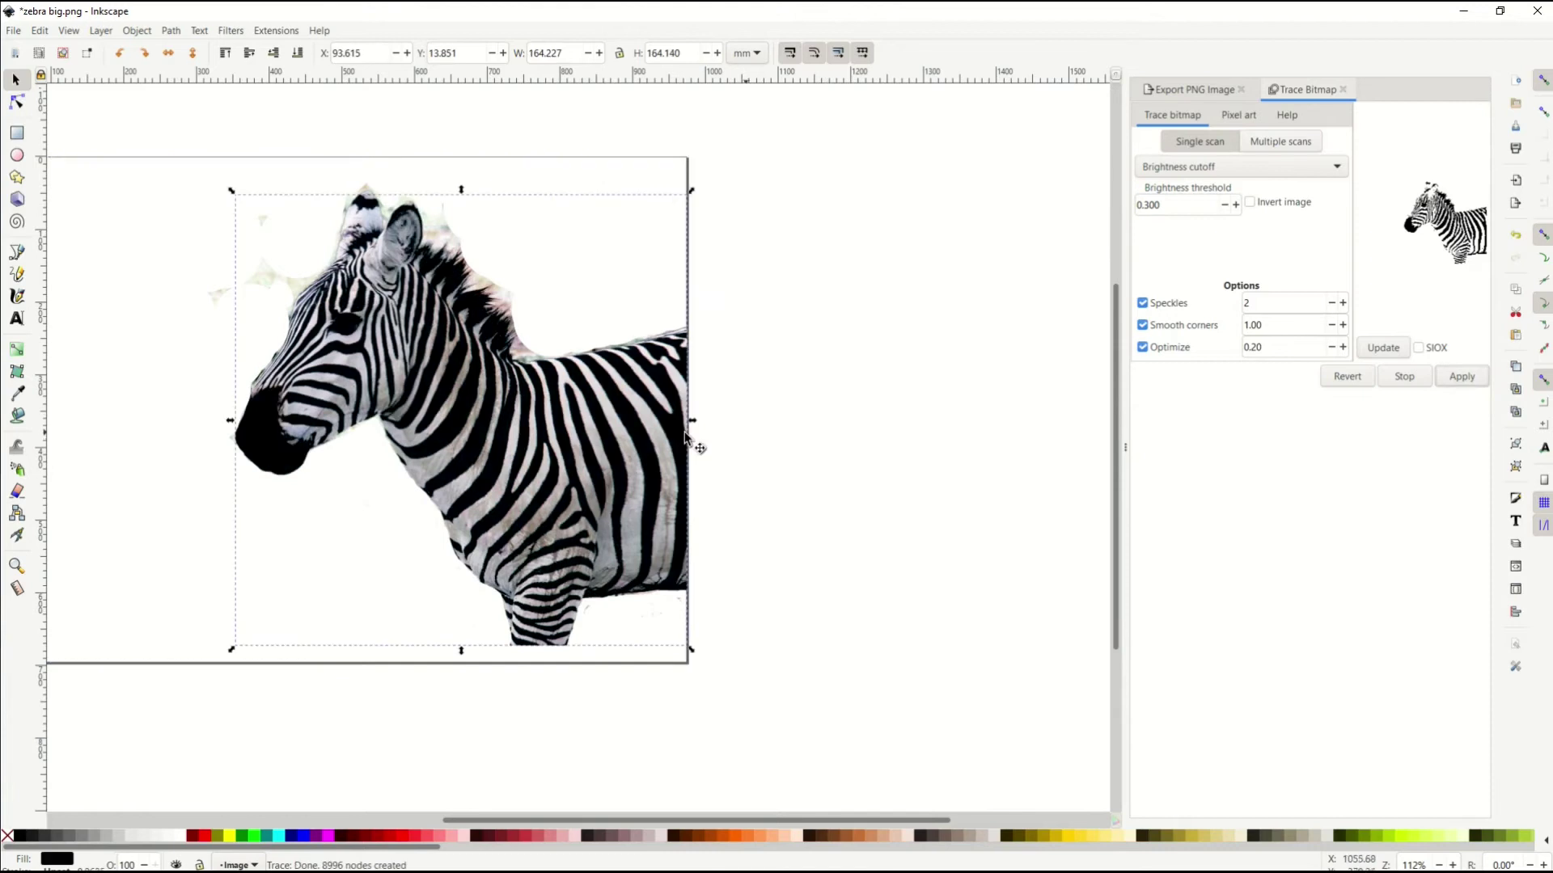
- Move the new trace beside the photo and delete the original photo
{"action": "mouse_move", "coordinate": [541, 440]}
{"action": "left_mouse_down"}
{"action": "mouse_move", "coordinate": [640, 465]}
{"action": "mouse_move", "coordinate": [865, 477]}
{"action": "mouse_move", "coordinate": [903, 524]}
{"action": "left_mouse_up"}
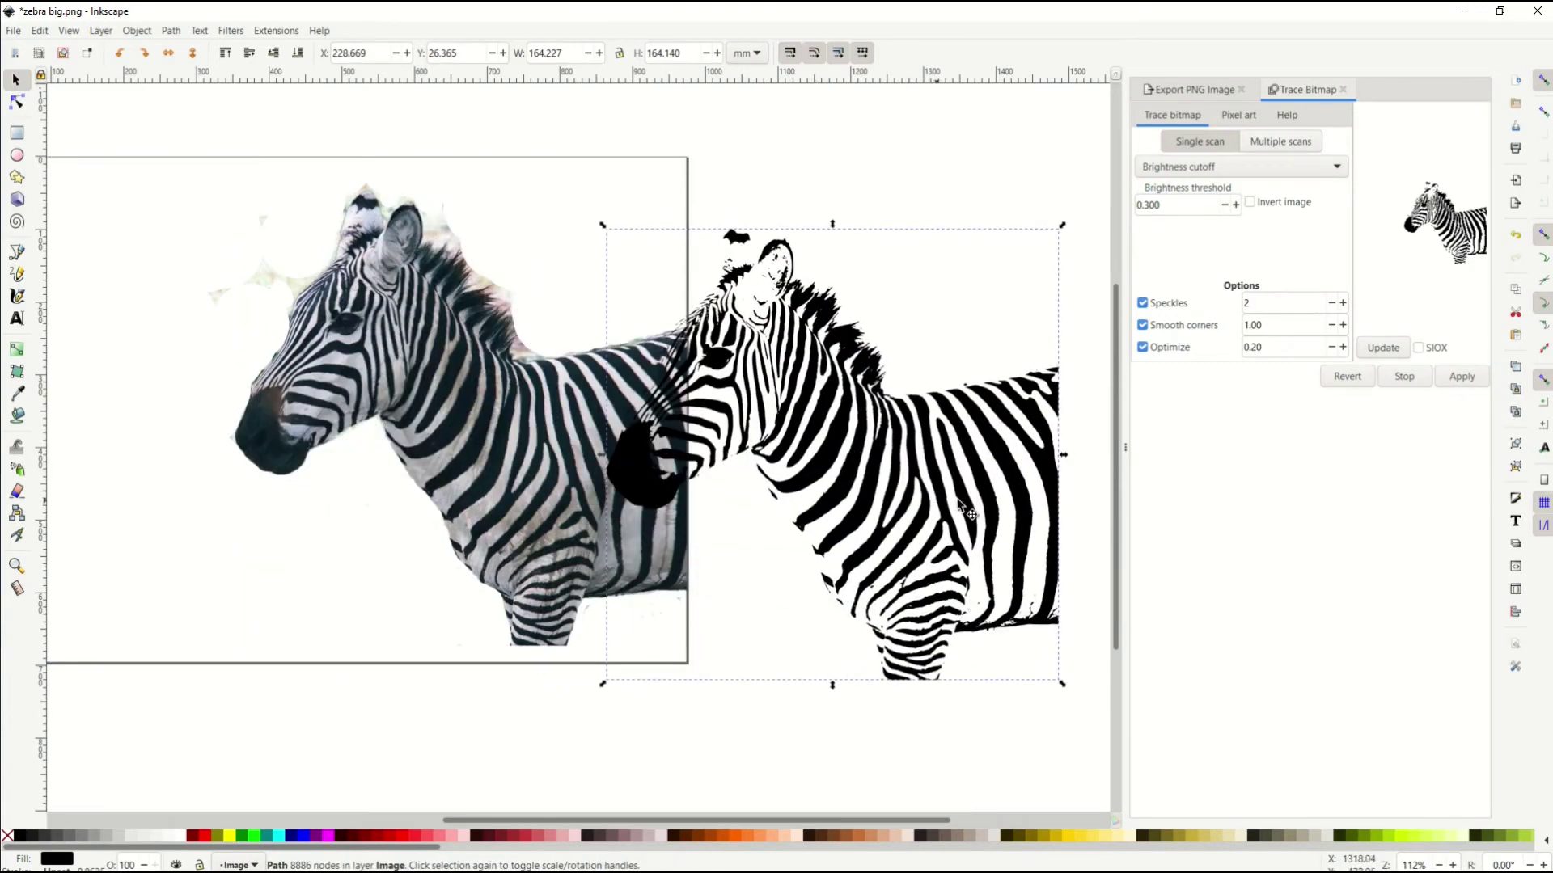
{"action": "left_click", "coordinate": [484, 420]}
{"action": "key", "text": "Delete"}
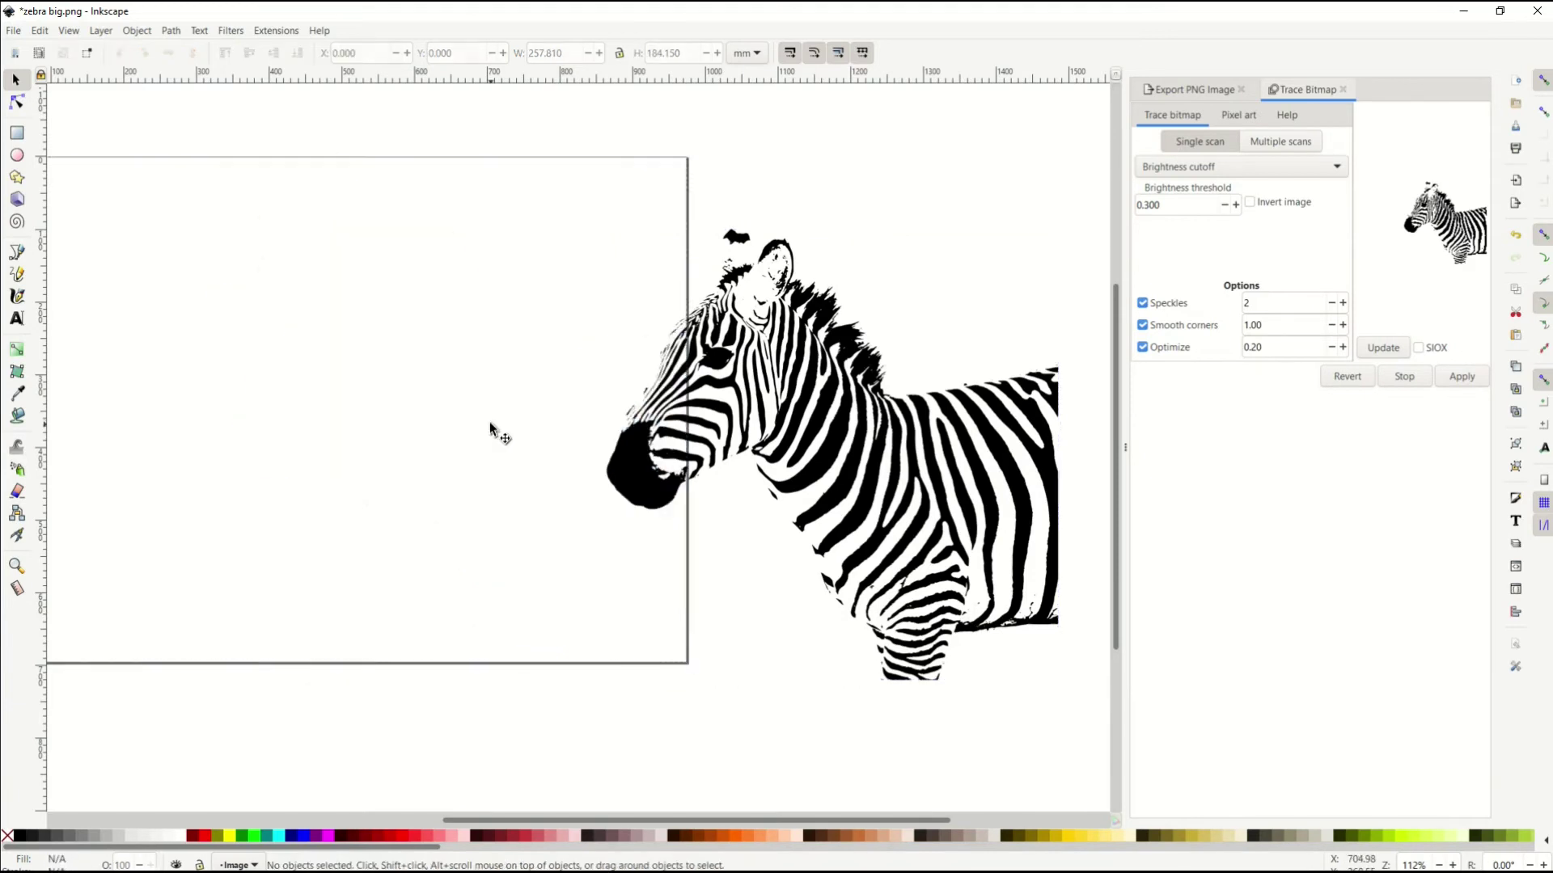
- Move the traced zebra back onto the page and inspect its nodes with the Node tool
{"action": "left_click_drag", "start_coordinate": [641, 483], "coordinate": [186, 425]}
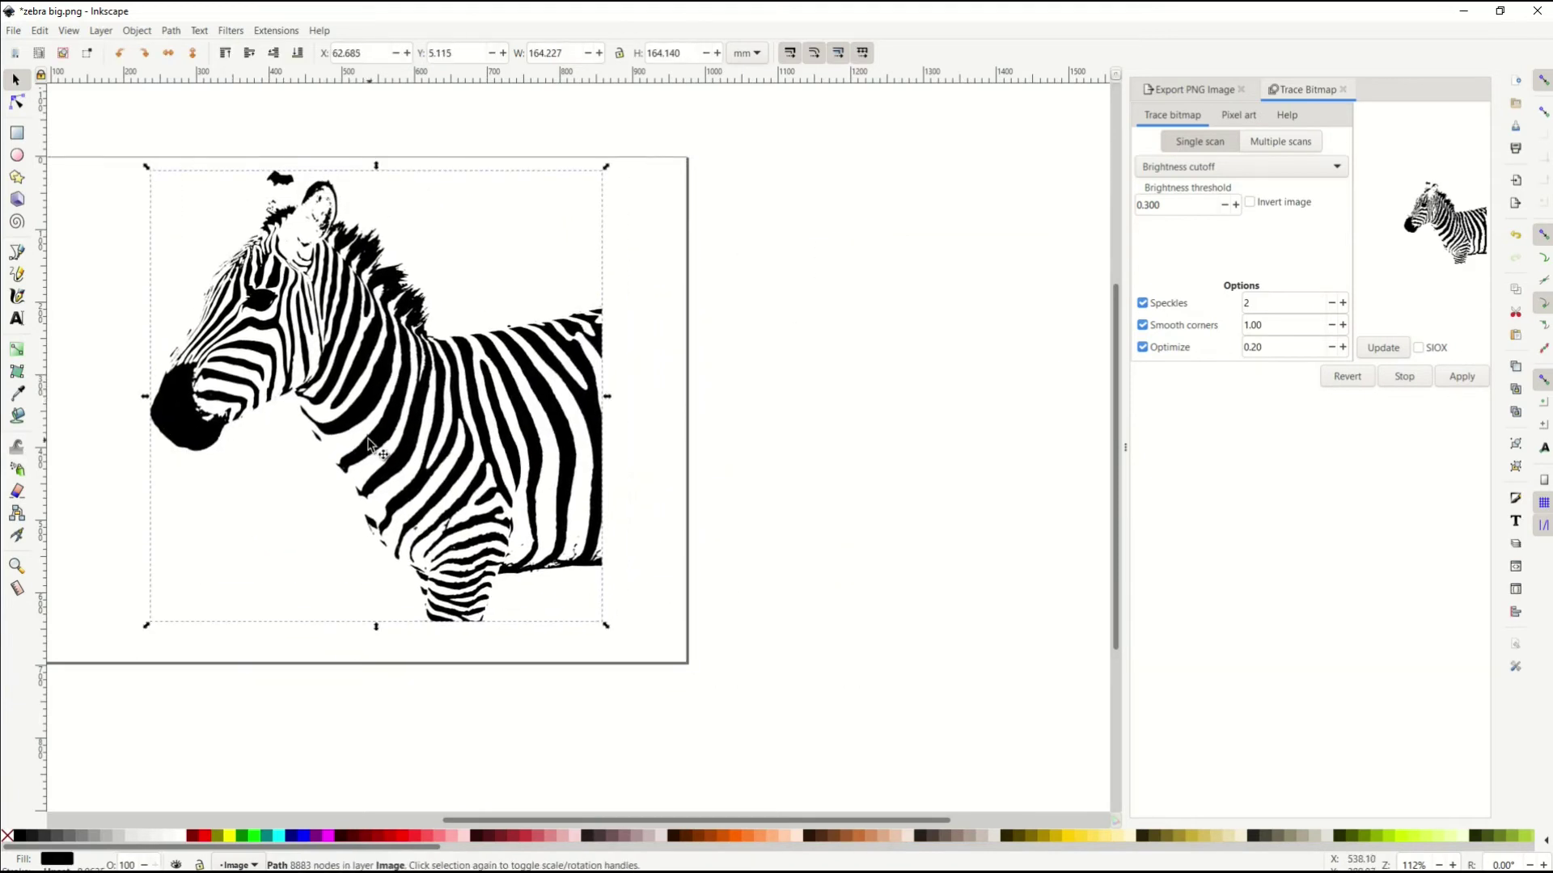
{"action": "scroll", "coordinate": [369, 445], "scroll_direction": "up", "scroll_amount": 1}
{"action": "left_click", "coordinate": [17, 103]}
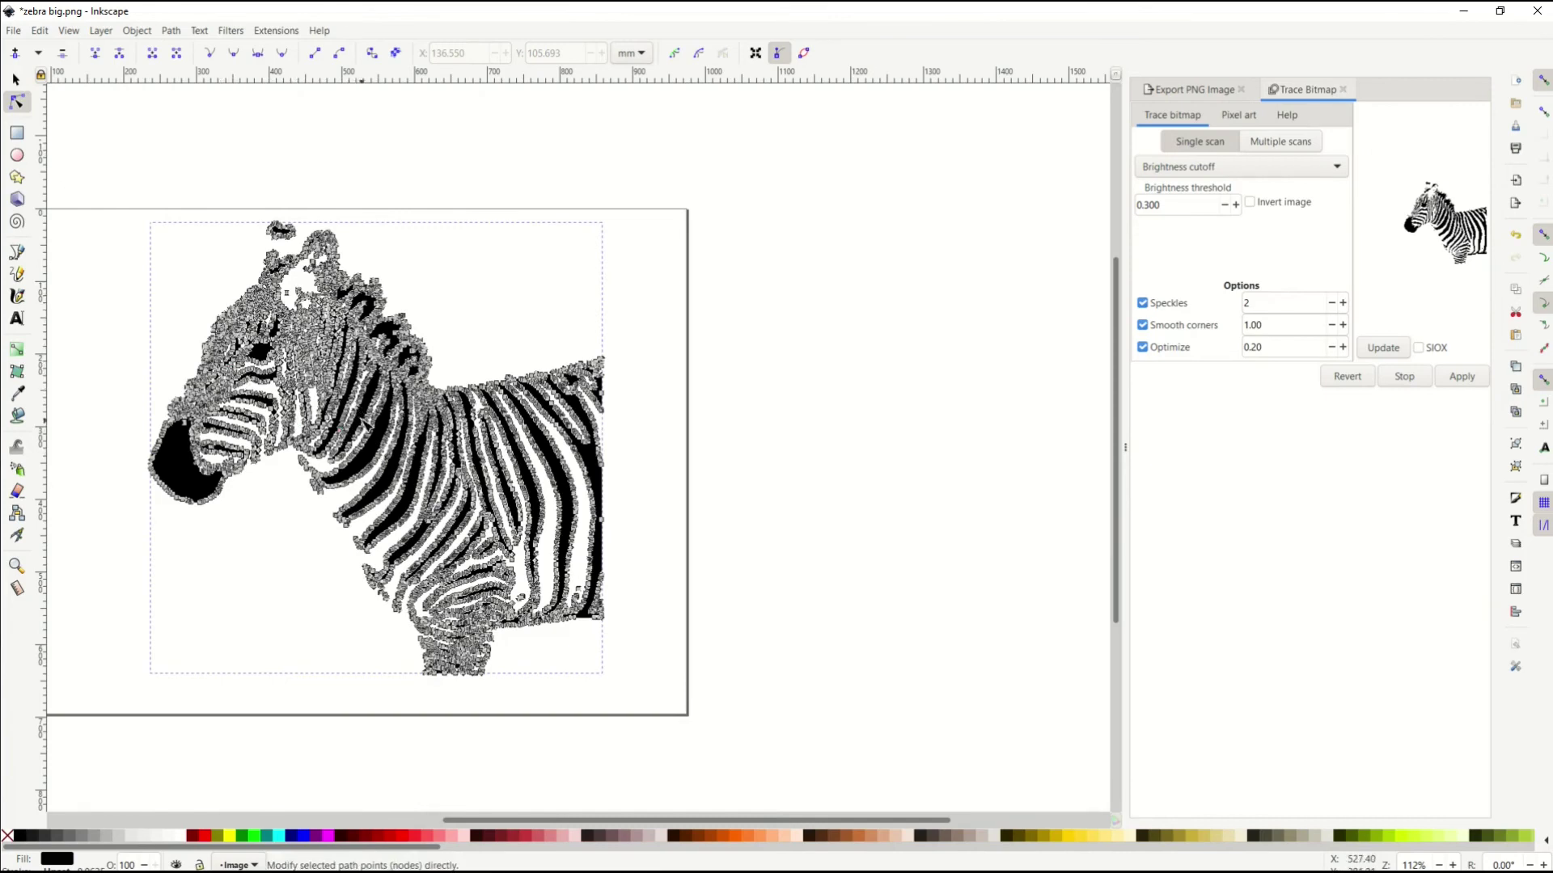
{"action": "scroll", "coordinate": [367, 424], "scroll_direction": "up", "scroll_amount": 3}
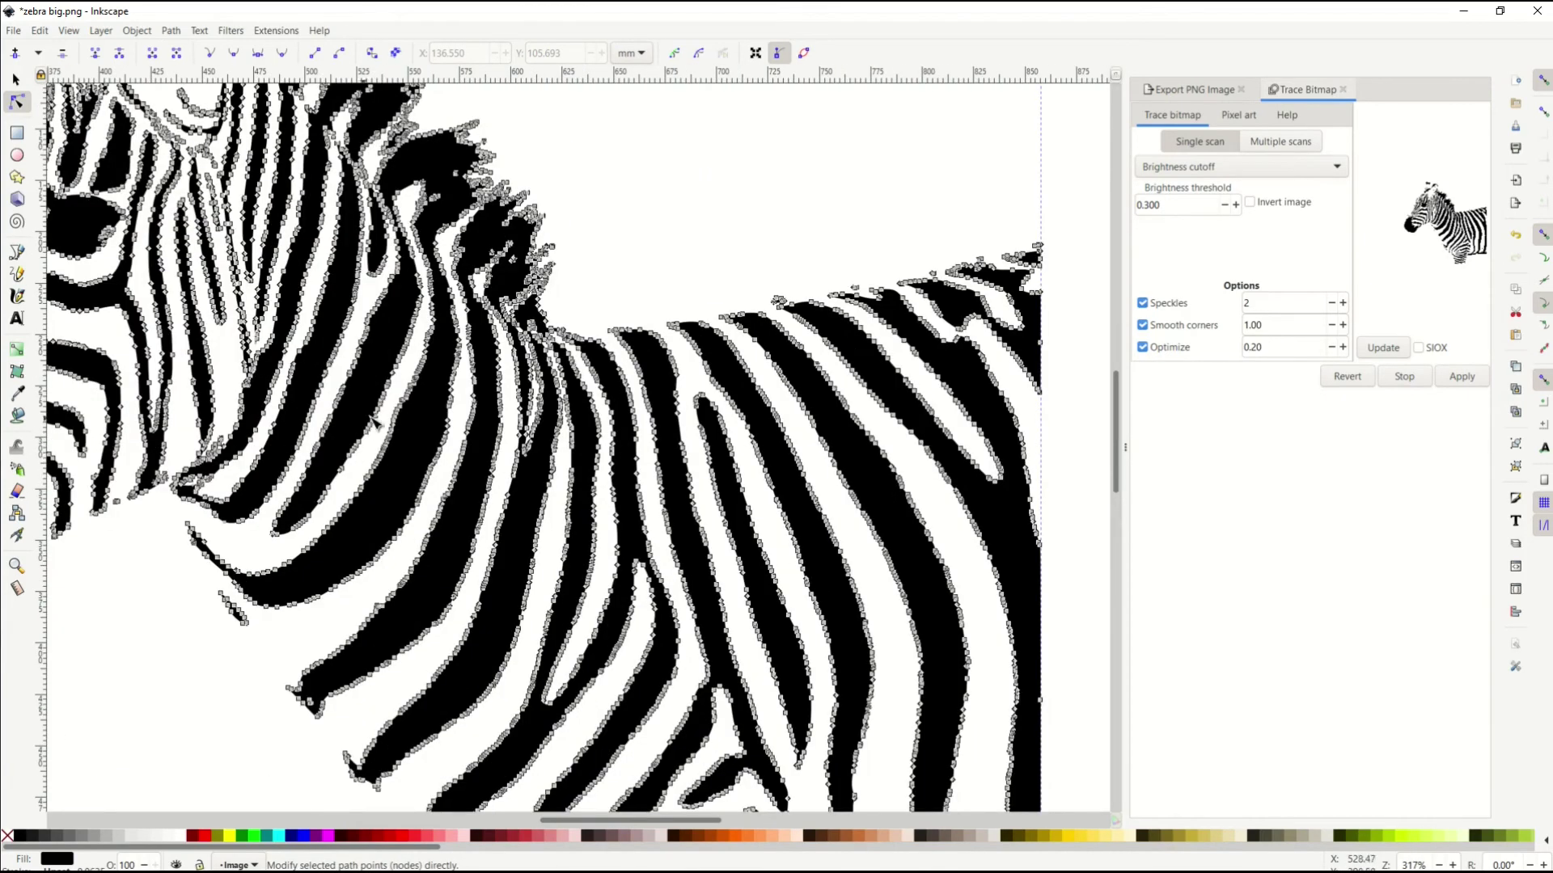
{"action": "scroll", "coordinate": [376, 422], "scroll_direction": "down", "scroll_amount": 2}
{"action": "scroll", "coordinate": [374, 438], "scroll_direction": "down", "scroll_amount": 1}
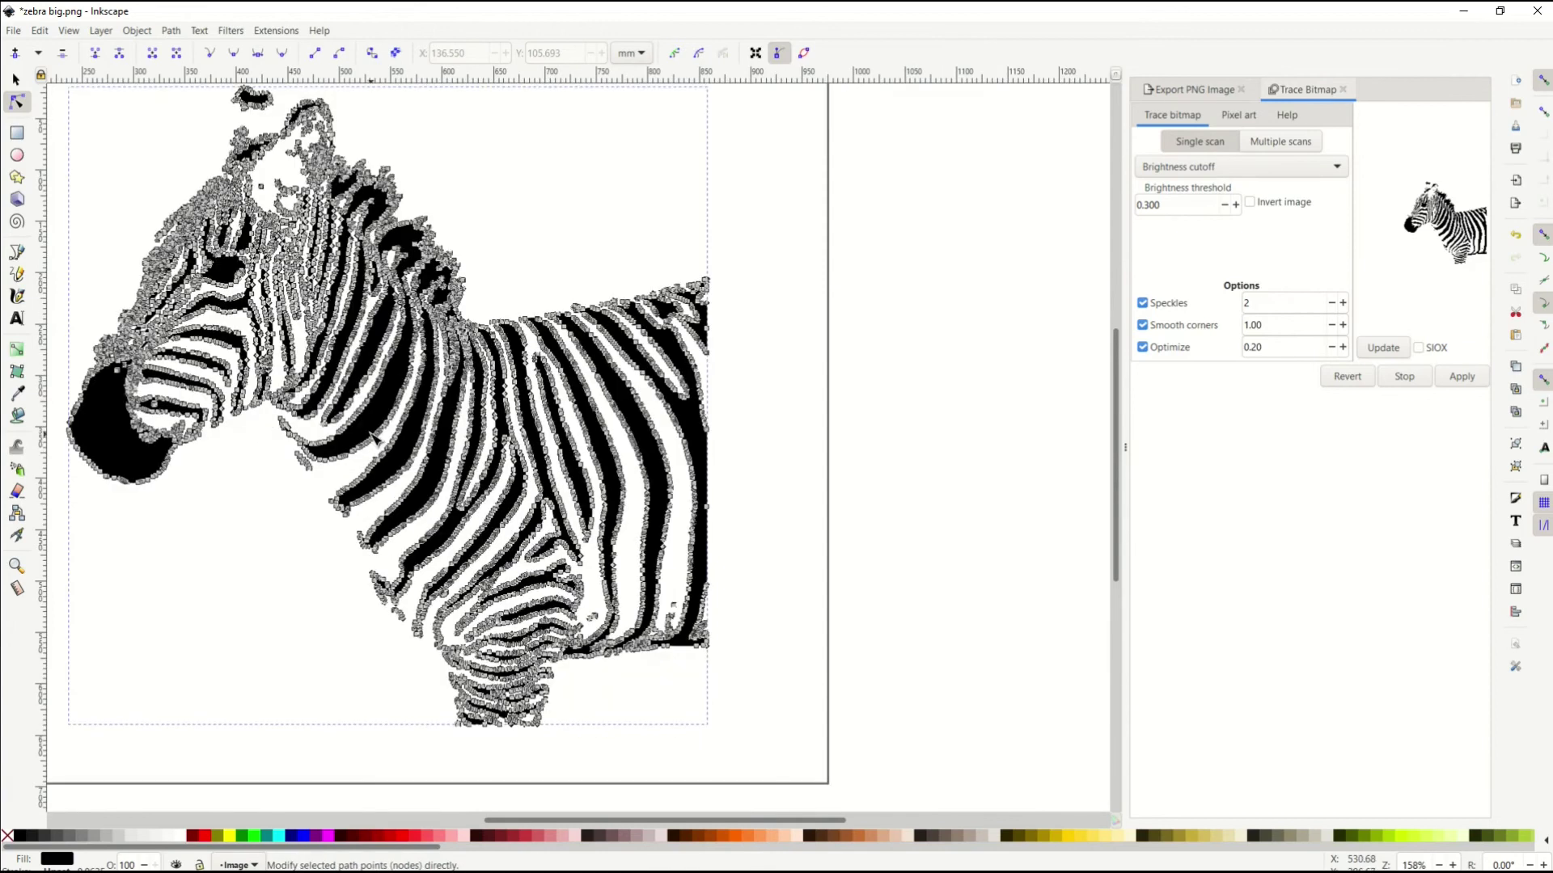
{"action": "scroll", "coordinate": [376, 434], "scroll_direction": "up", "scroll_amount": 1}
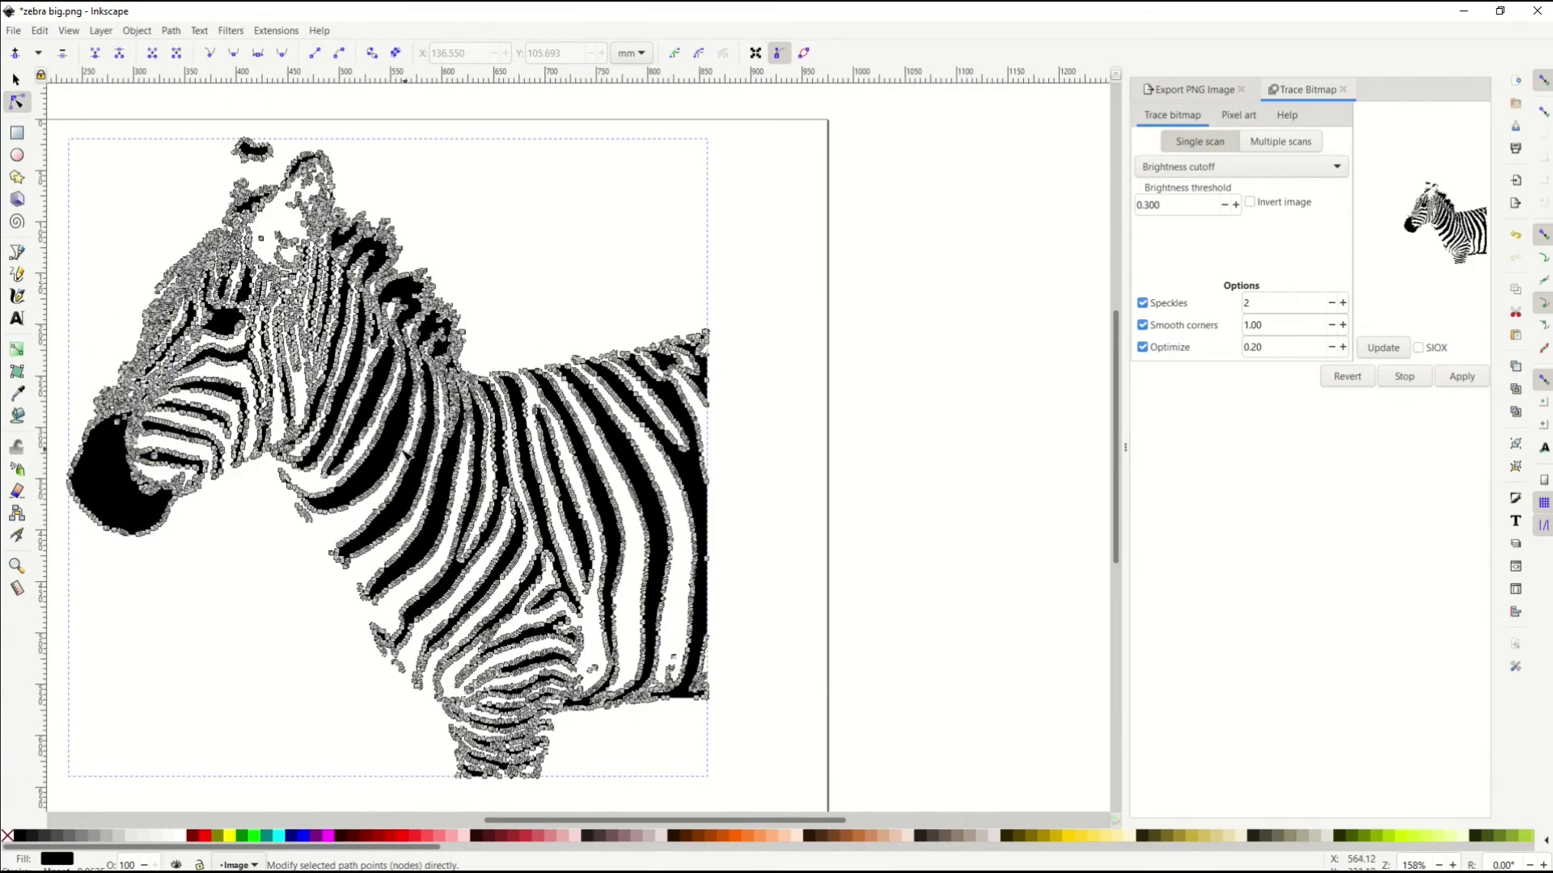
- Apply Path > Simplify, cutting the trace from 8883 to 429 nodes
{"action": "left_click", "coordinate": [171, 32]}
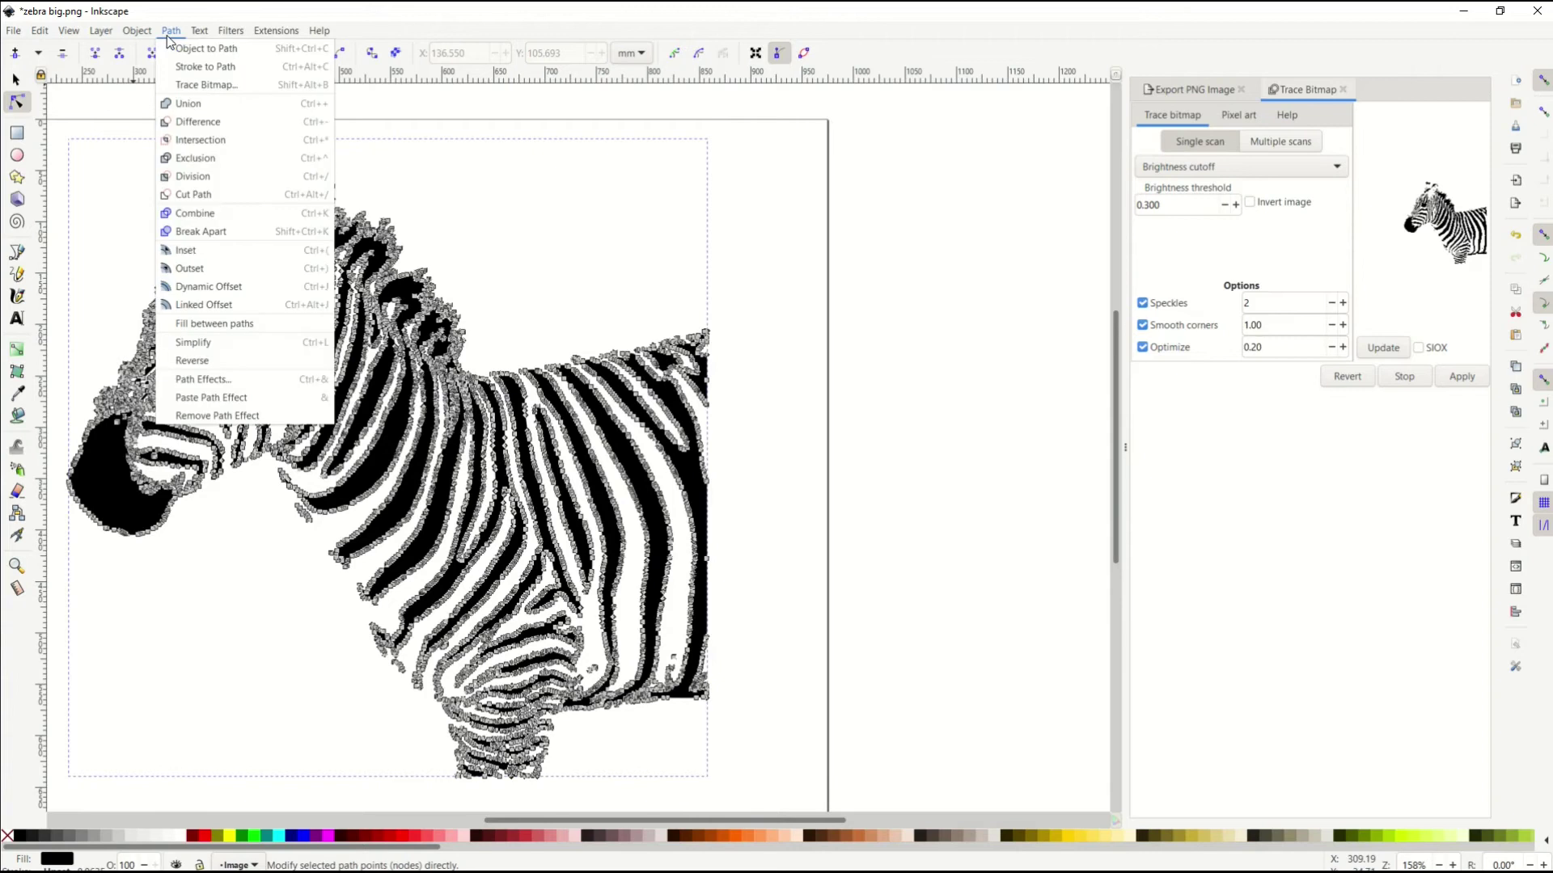
{"action": "left_click", "coordinate": [212, 345]}
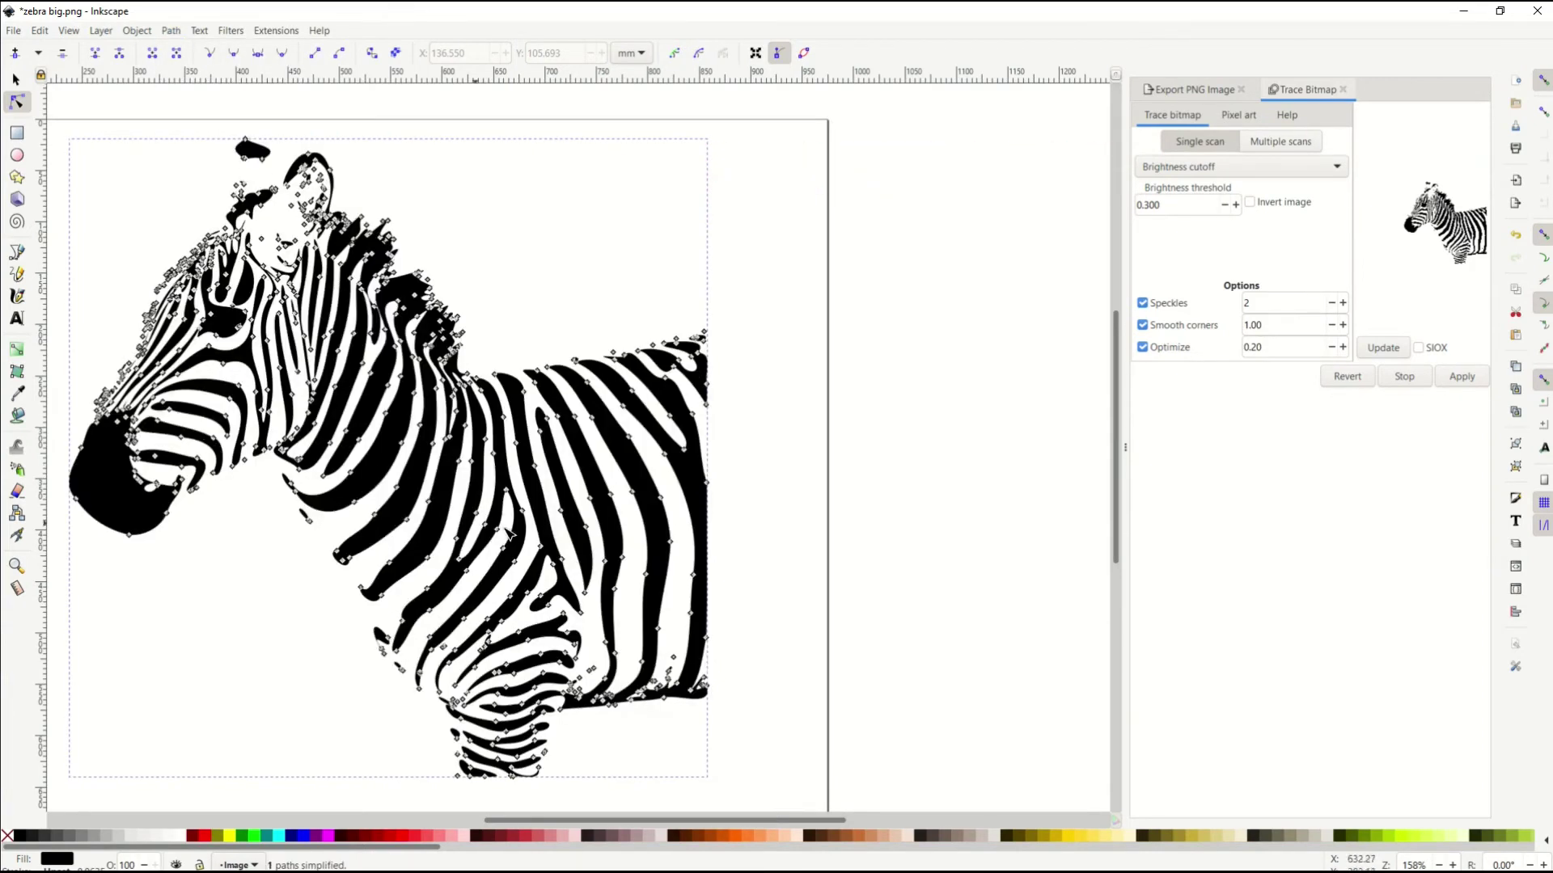
{"action": "scroll", "coordinate": [307, 364], "scroll_direction": "down", "scroll_amount": 2}
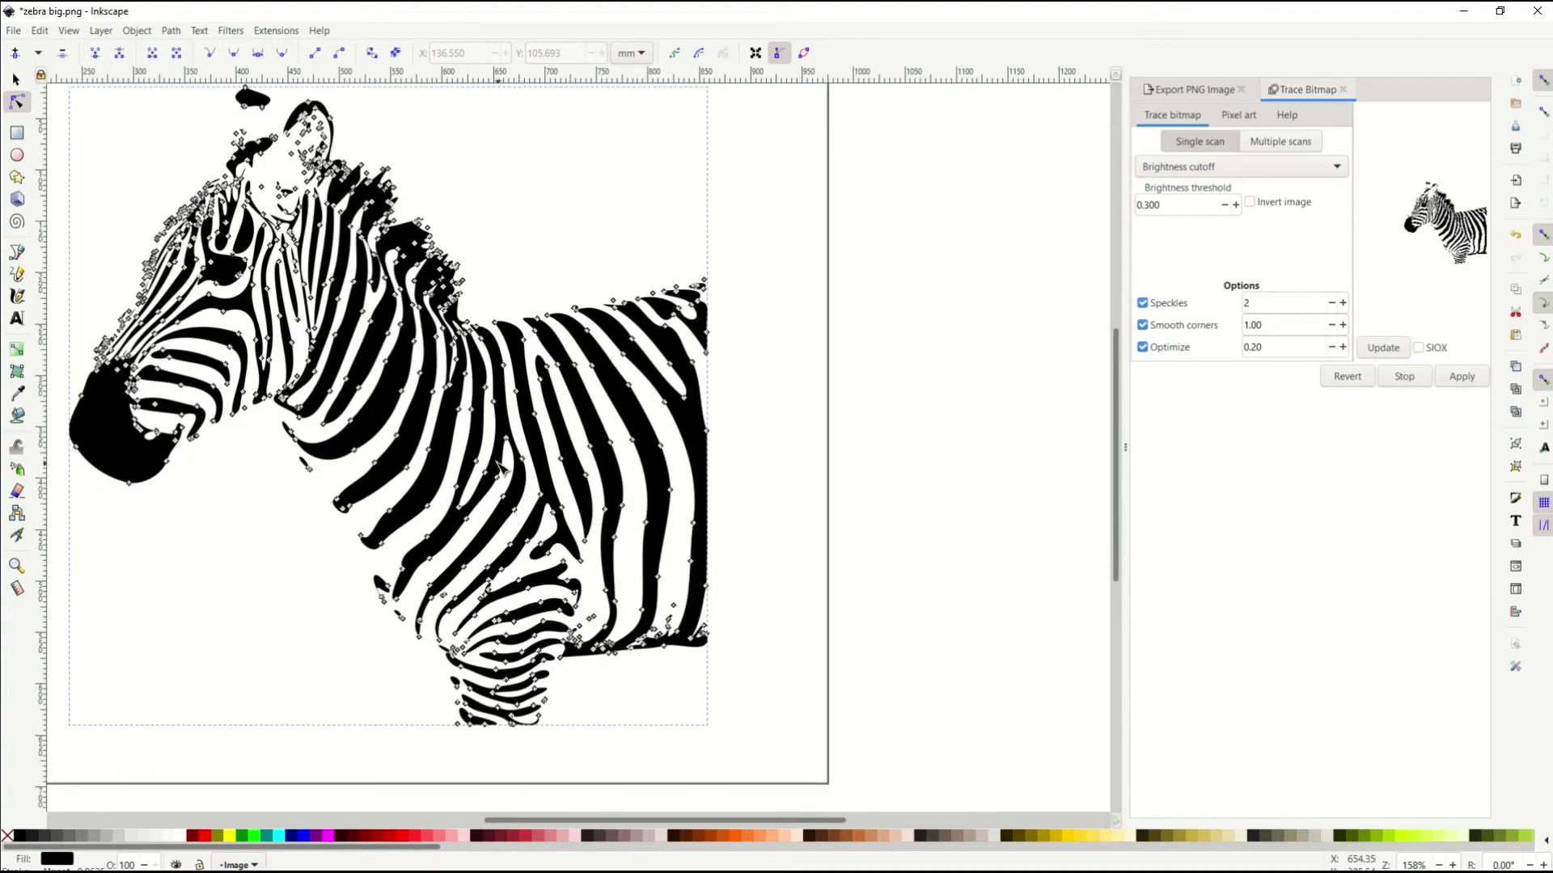
{"action": "left_click", "coordinate": [17, 86]}
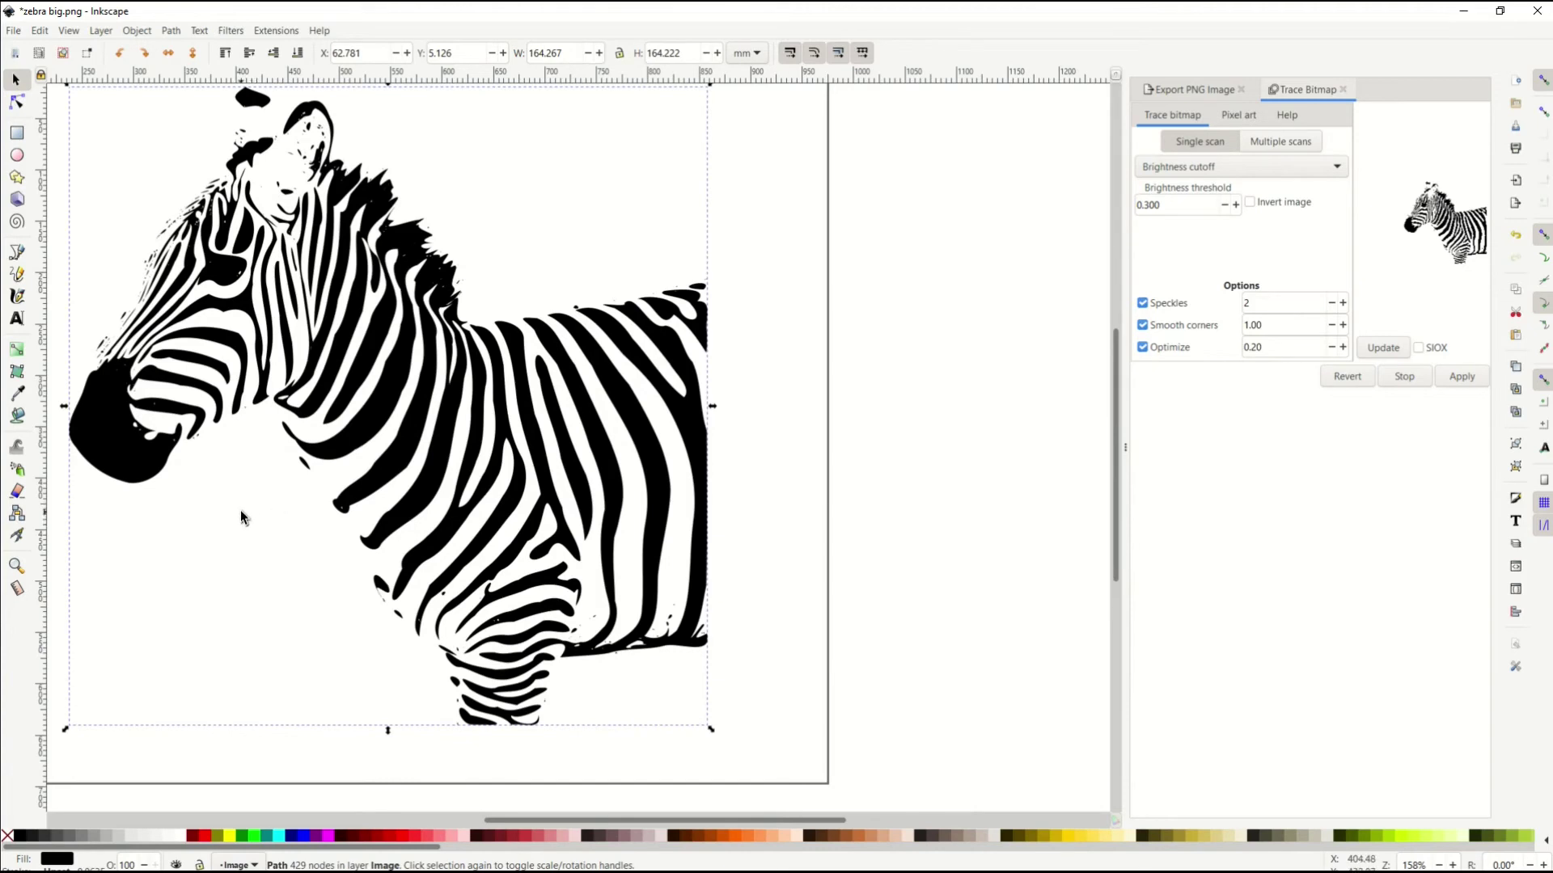
- With the Node tool, delete the small stray blobs around the traced zebra
{"action": "scroll", "coordinate": [180, 490], "scroll_direction": "up", "scroll_amount": 6}
{"action": "scroll", "coordinate": [180, 490], "scroll_direction": "up", "scroll_amount": 5}
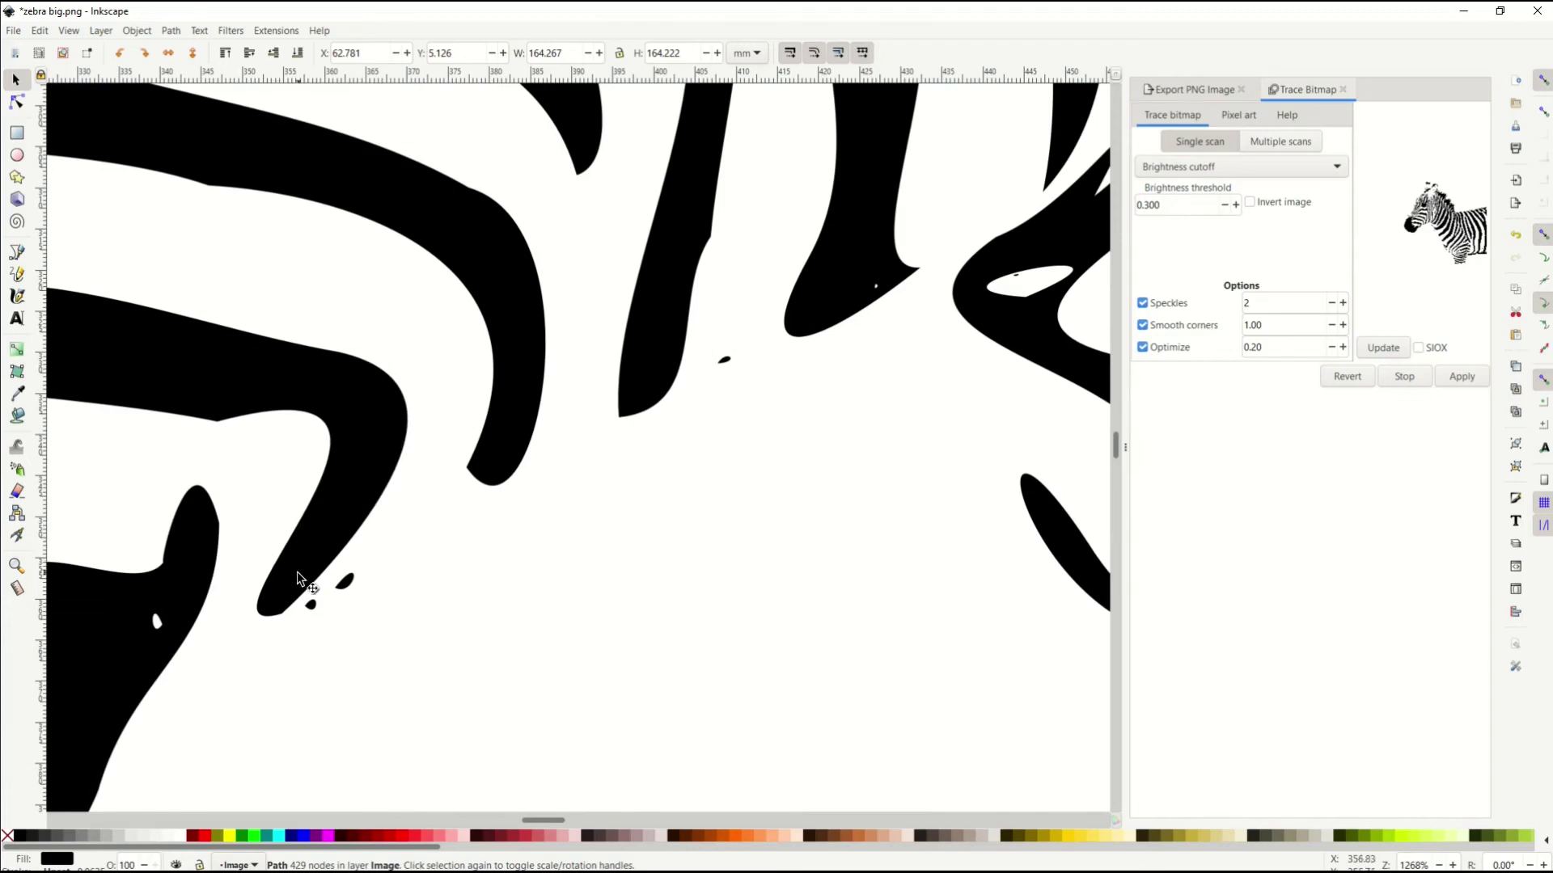
{"action": "left_click", "coordinate": [16, 102]}
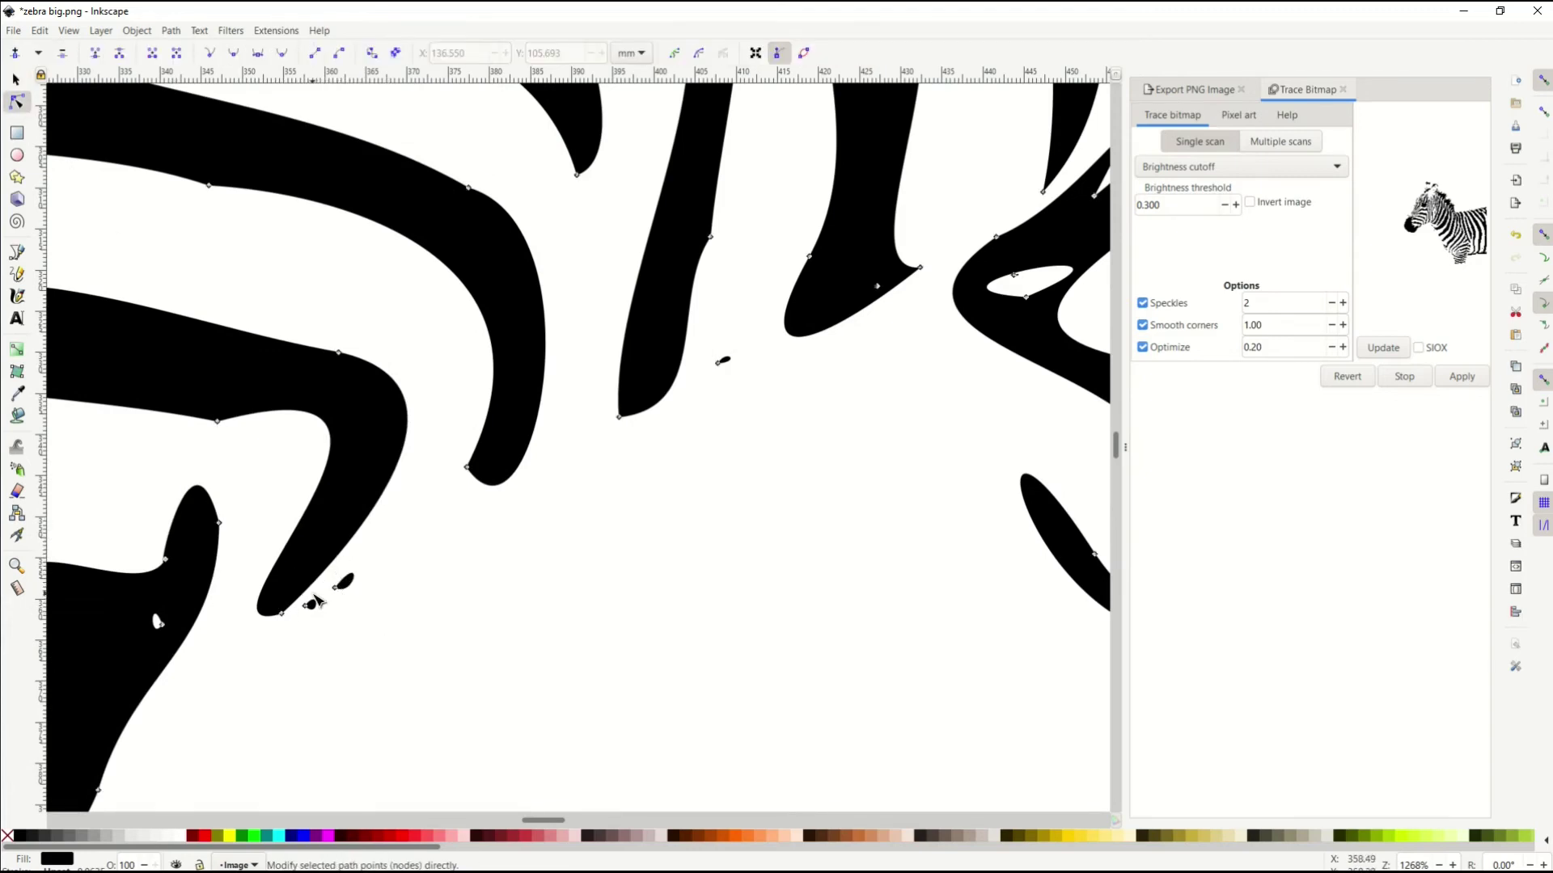
{"action": "scroll", "coordinate": [317, 600], "scroll_direction": "up", "scroll_amount": 4}
{"action": "left_click", "coordinate": [282, 643]}
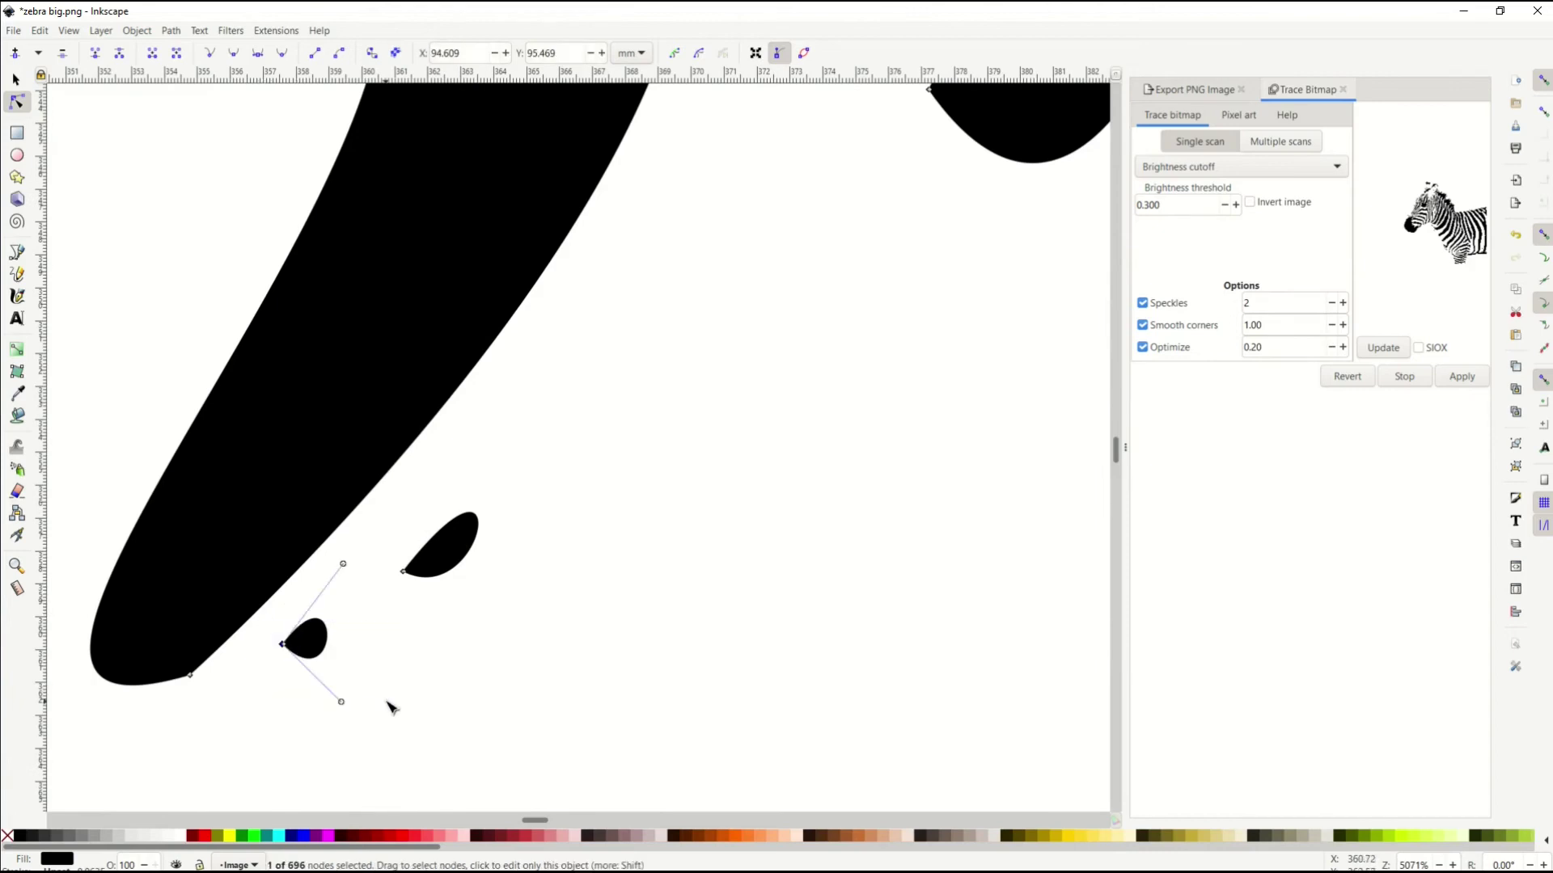
{"action": "key", "text": "Delete"}
{"action": "left_click_drag", "start_coordinate": [375, 493], "coordinate": [547, 617]}
{"action": "key", "text": "Delete"}
{"action": "scroll", "coordinate": [534, 598], "scroll_direction": "down", "scroll_amount": 6}
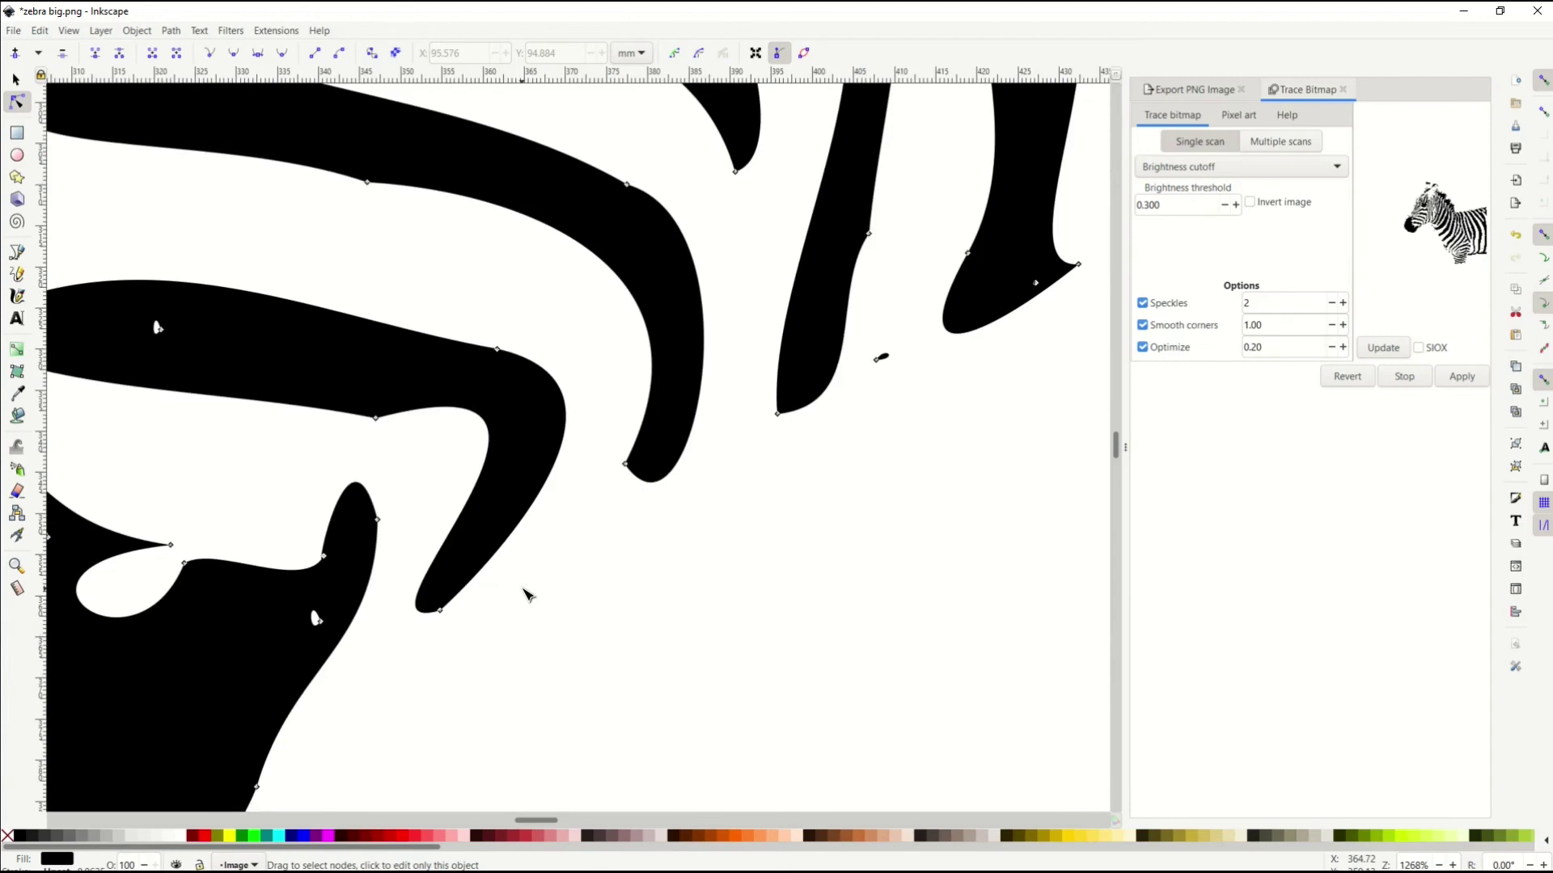
{"action": "left_click_drag", "start_coordinate": [670, 462], "coordinate": [719, 499]}
{"action": "key", "text": "Delete"}
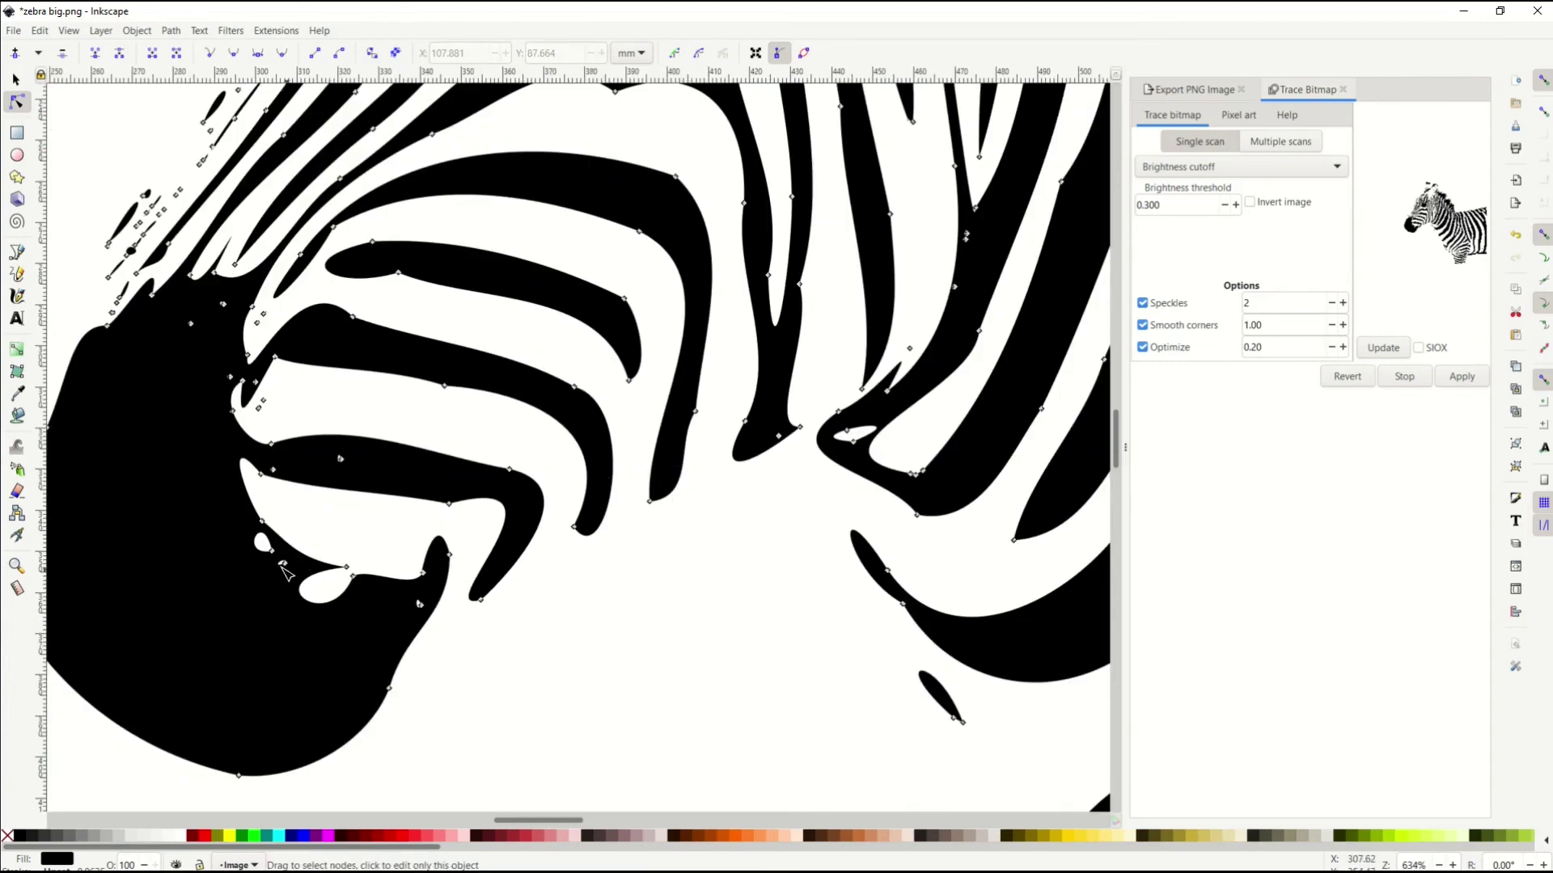
- Delete the small white specks and speck clusters along the muzzle
{"action": "left_click_drag", "start_coordinate": [241, 532], "coordinate": [306, 588]}
{"action": "key", "text": "Delete"}
{"action": "left_click_drag", "start_coordinate": [436, 618], "coordinate": [419, 605]}
{"action": "key", "text": "Delete"}
{"action": "key", "text": "Delete"}
{"action": "left_click_drag", "start_coordinate": [207, 343], "coordinate": [234, 317]}
{"action": "key", "text": "Delete"}
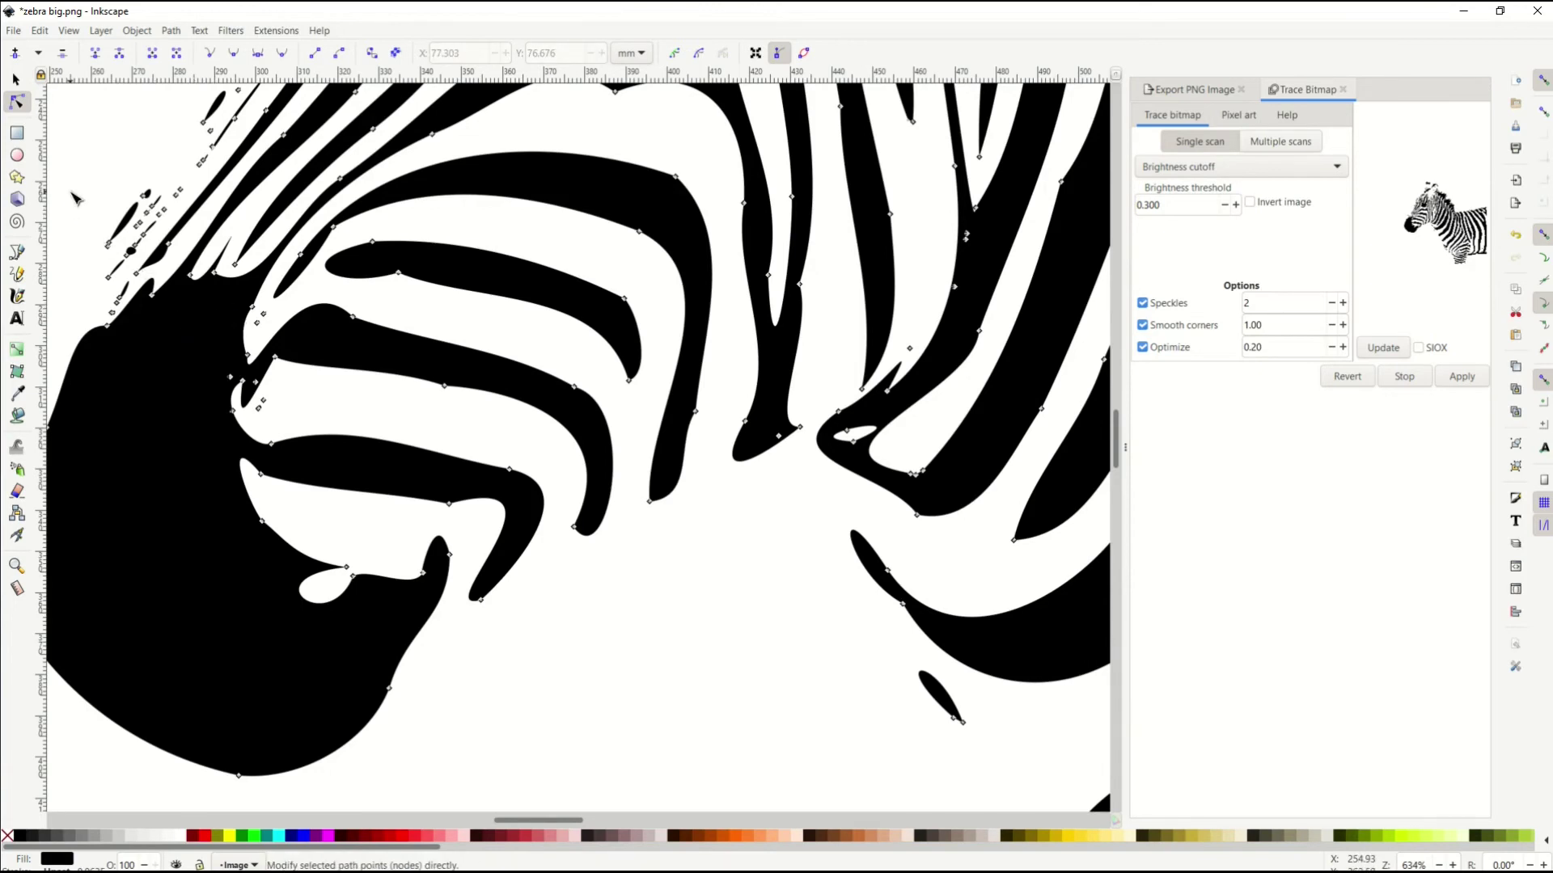
{"action": "left_click_drag", "start_coordinate": [74, 232], "coordinate": [198, 204]}
{"action": "key", "text": "Delete"}
- Remove specks along the head's edge and a stray stripe node, undoing one mistaken deletion
{"action": "key", "text": "Delete"}
{"action": "left_click_drag", "start_coordinate": [97, 198], "coordinate": [253, 378]}
{"action": "key", "text": "Delete"}
{"action": "key", "text": "Delete"}
{"action": "scroll", "coordinate": [141, 303], "scroll_direction": "up", "scroll_amount": 5}
{"action": "key", "text": "Delete"}
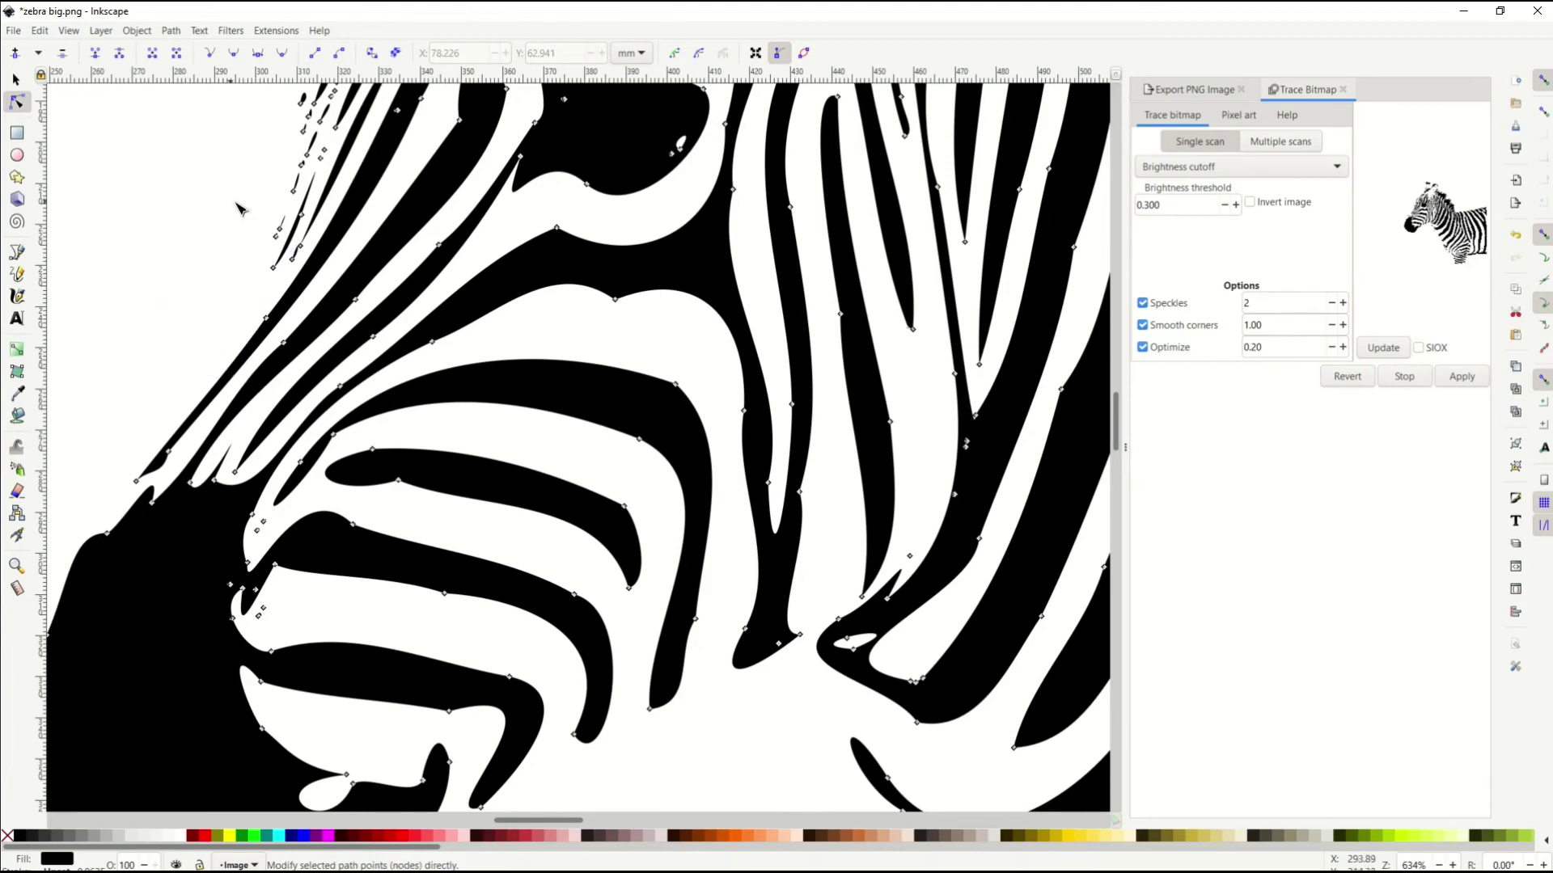
{"action": "mouse_move", "coordinate": [270, 236]}
{"action": "left_mouse_down"}
{"action": "mouse_move", "coordinate": [316, 281]}
{"action": "mouse_move", "coordinate": [300, 276]}
{"action": "left_mouse_up"}
{"action": "key", "text": "Delete"}
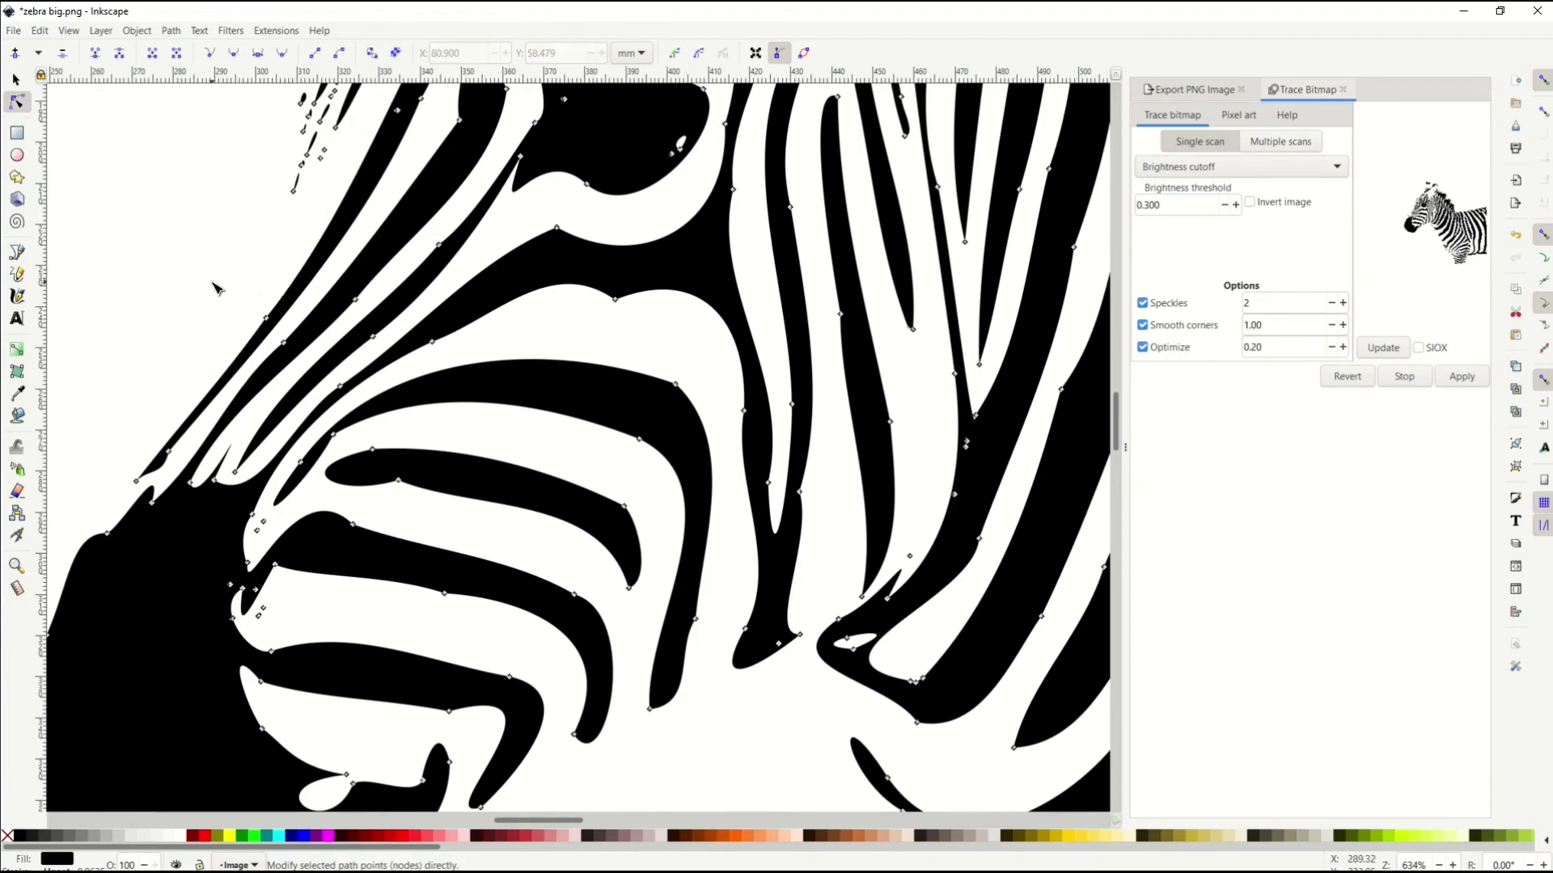
{"action": "left_click", "coordinate": [266, 318]}
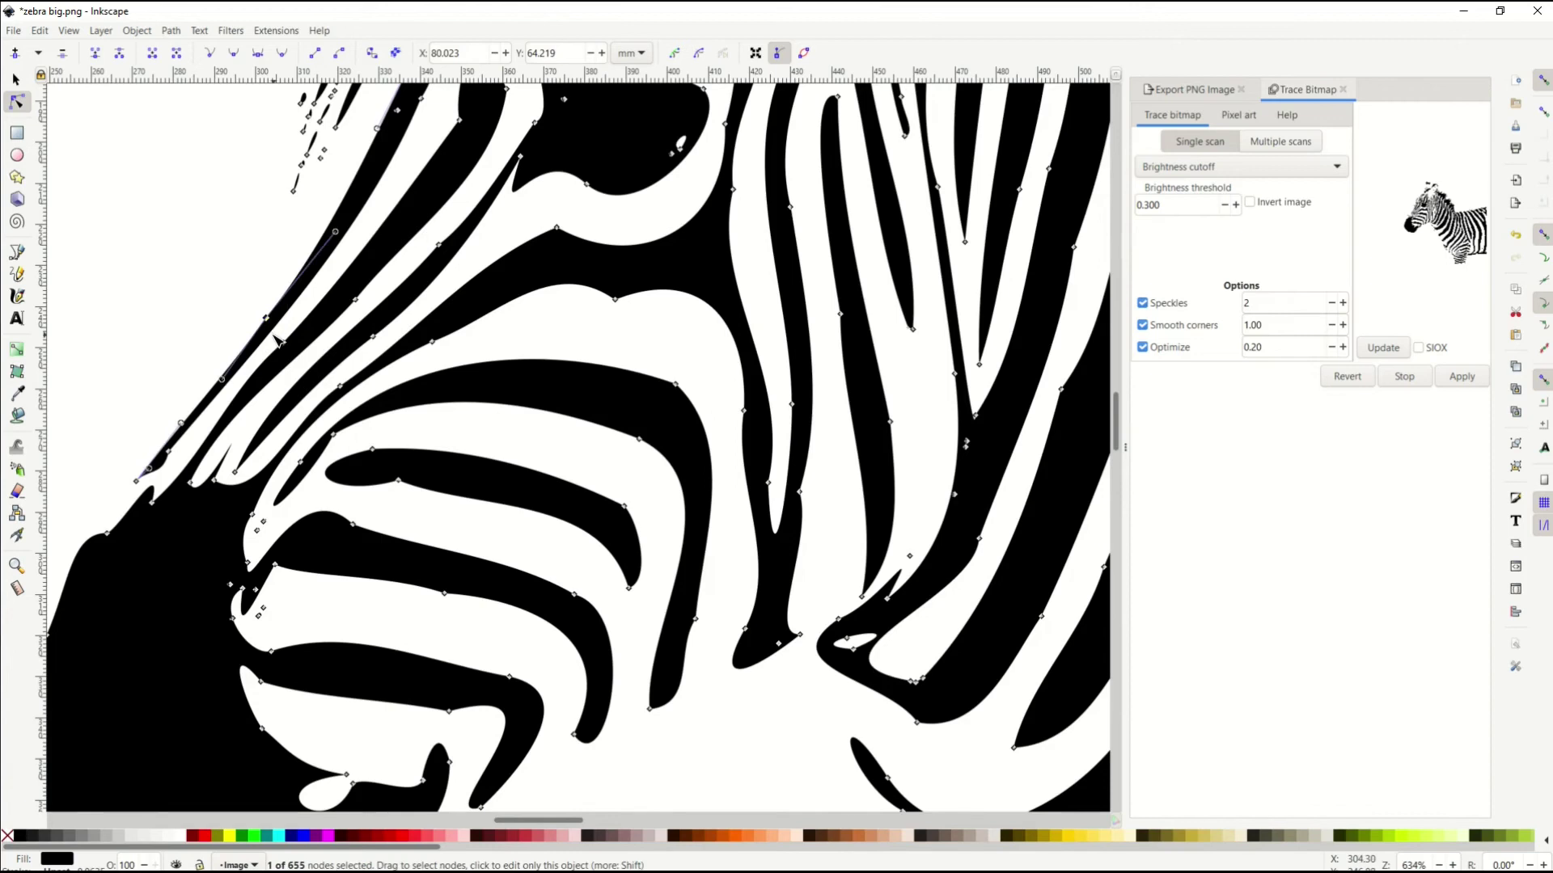
{"action": "key", "text": "Delete"}
{"action": "scroll", "coordinate": [247, 309], "scroll_direction": "up", "scroll_amount": 5}
{"action": "left_click_drag", "start_coordinate": [237, 263], "coordinate": [372, 356]}
{"action": "key", "text": "ctrl+z"}
{"action": "left_click_drag", "start_coordinate": [270, 318], "coordinate": [335, 412]}
{"action": "key", "text": "Delete"}
- Delete leftover speckles near the stripe tip and the spiky nodes along the mane edge
{"action": "left_click_drag", "start_coordinate": [320, 199], "coordinate": [402, 285]}
{"action": "key", "text": "Delete"}
{"action": "scroll", "coordinate": [363, 303], "scroll_direction": "up", "scroll_amount": 3}
{"action": "scroll", "coordinate": [363, 304], "scroll_direction": "up", "scroll_amount": 3}
{"action": "left_click_drag", "start_coordinate": [374, 370], "coordinate": [436, 441]}
{"action": "key", "text": "Delete"}
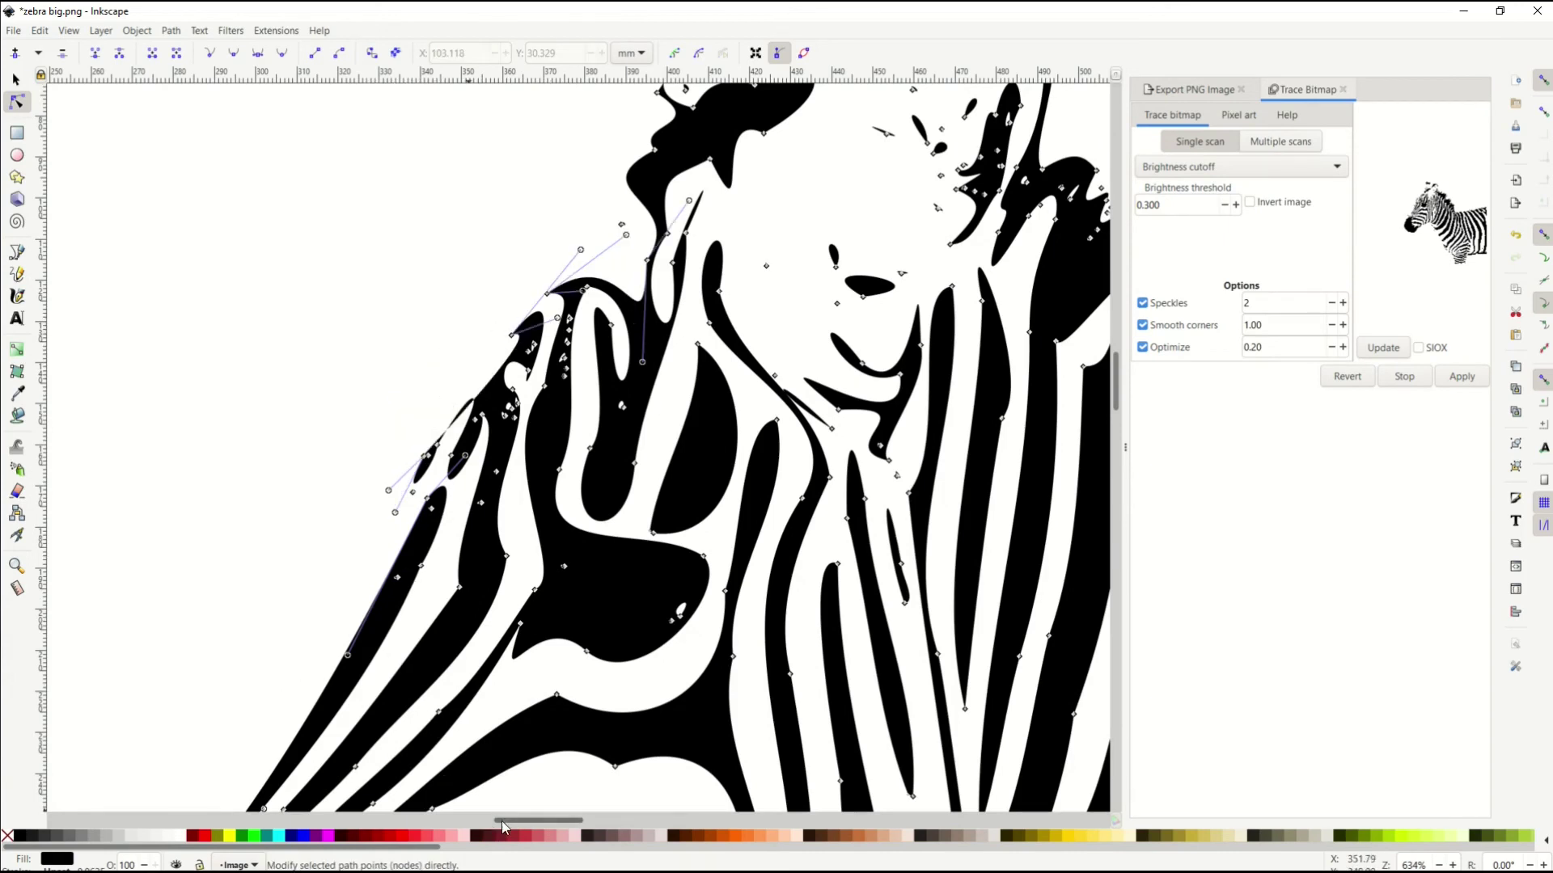
{"action": "left_click_drag", "start_coordinate": [503, 819], "coordinate": [553, 841]}
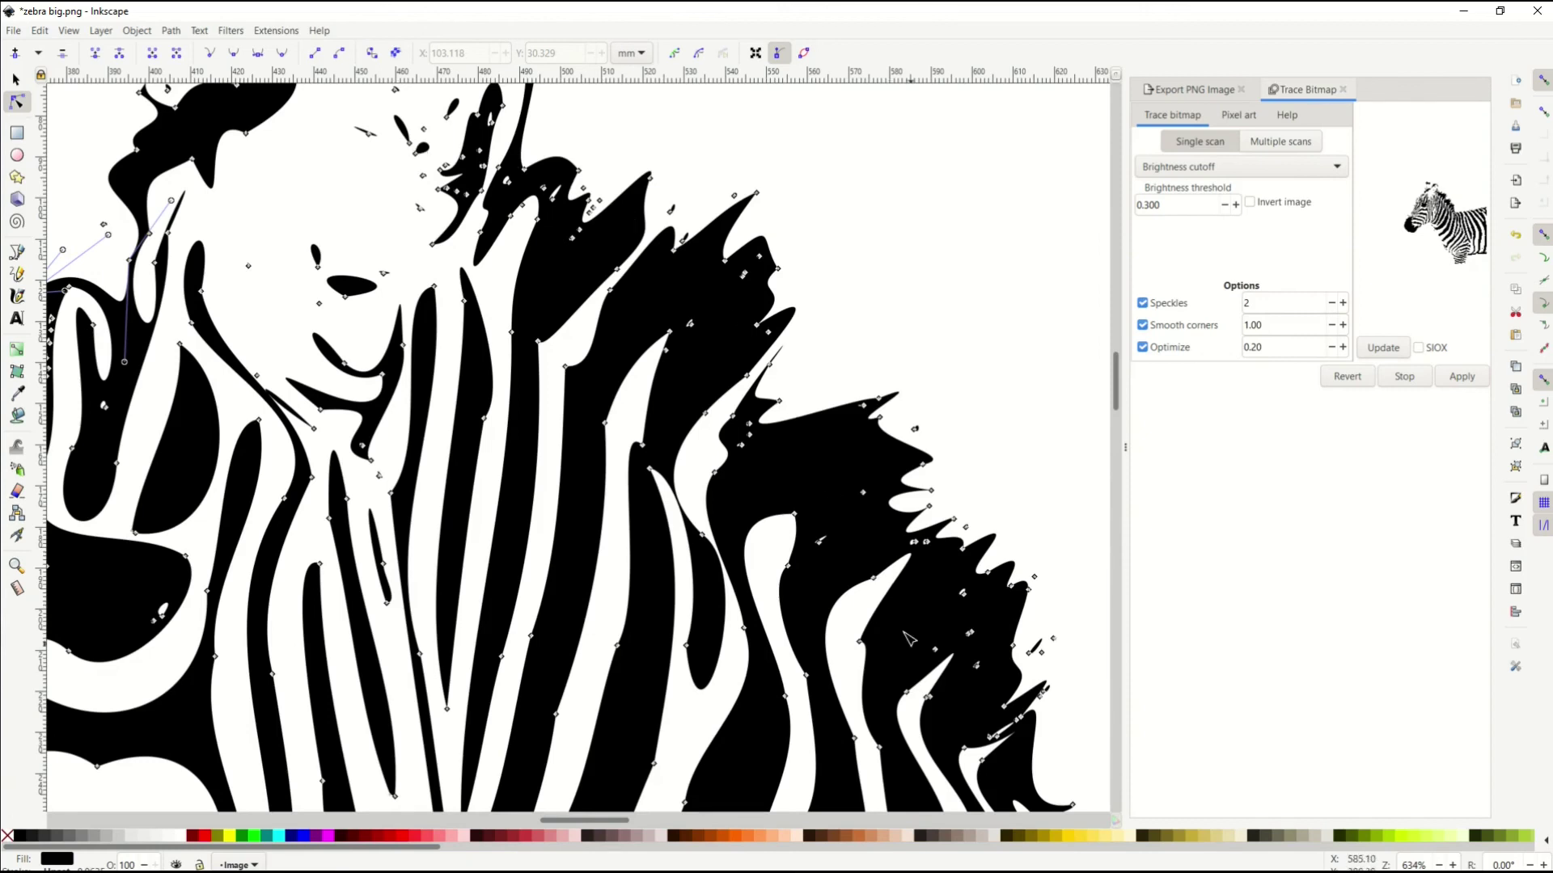
{"action": "left_click_drag", "start_coordinate": [655, 330], "coordinate": [715, 374]}
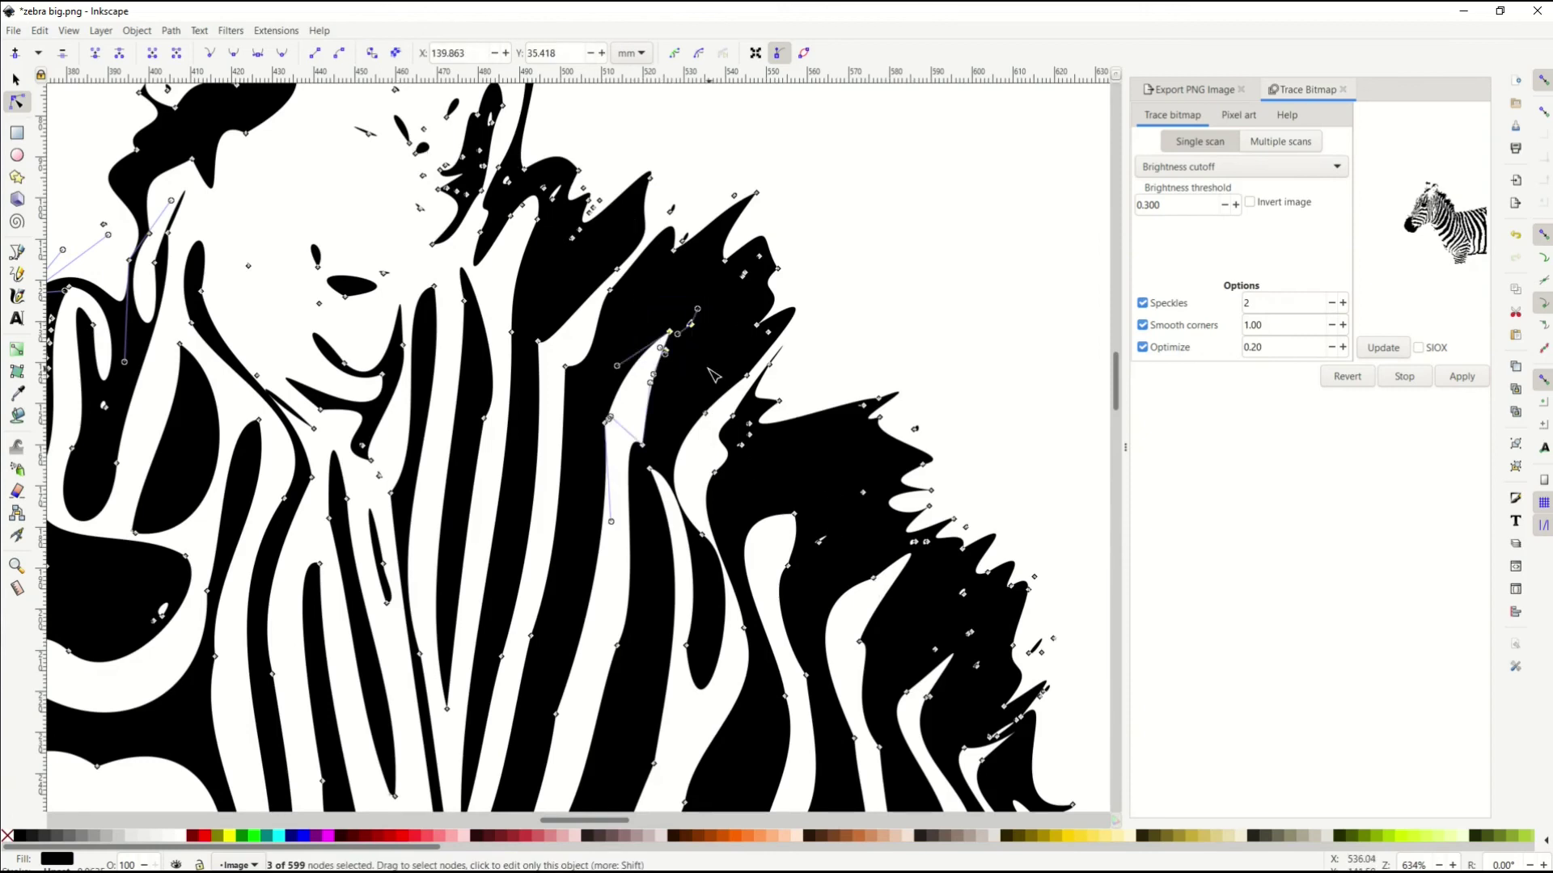
{"action": "key", "text": "Delete"}
{"action": "left_click_drag", "start_coordinate": [660, 197], "coordinate": [693, 267]}
{"action": "key", "text": "Delete"}
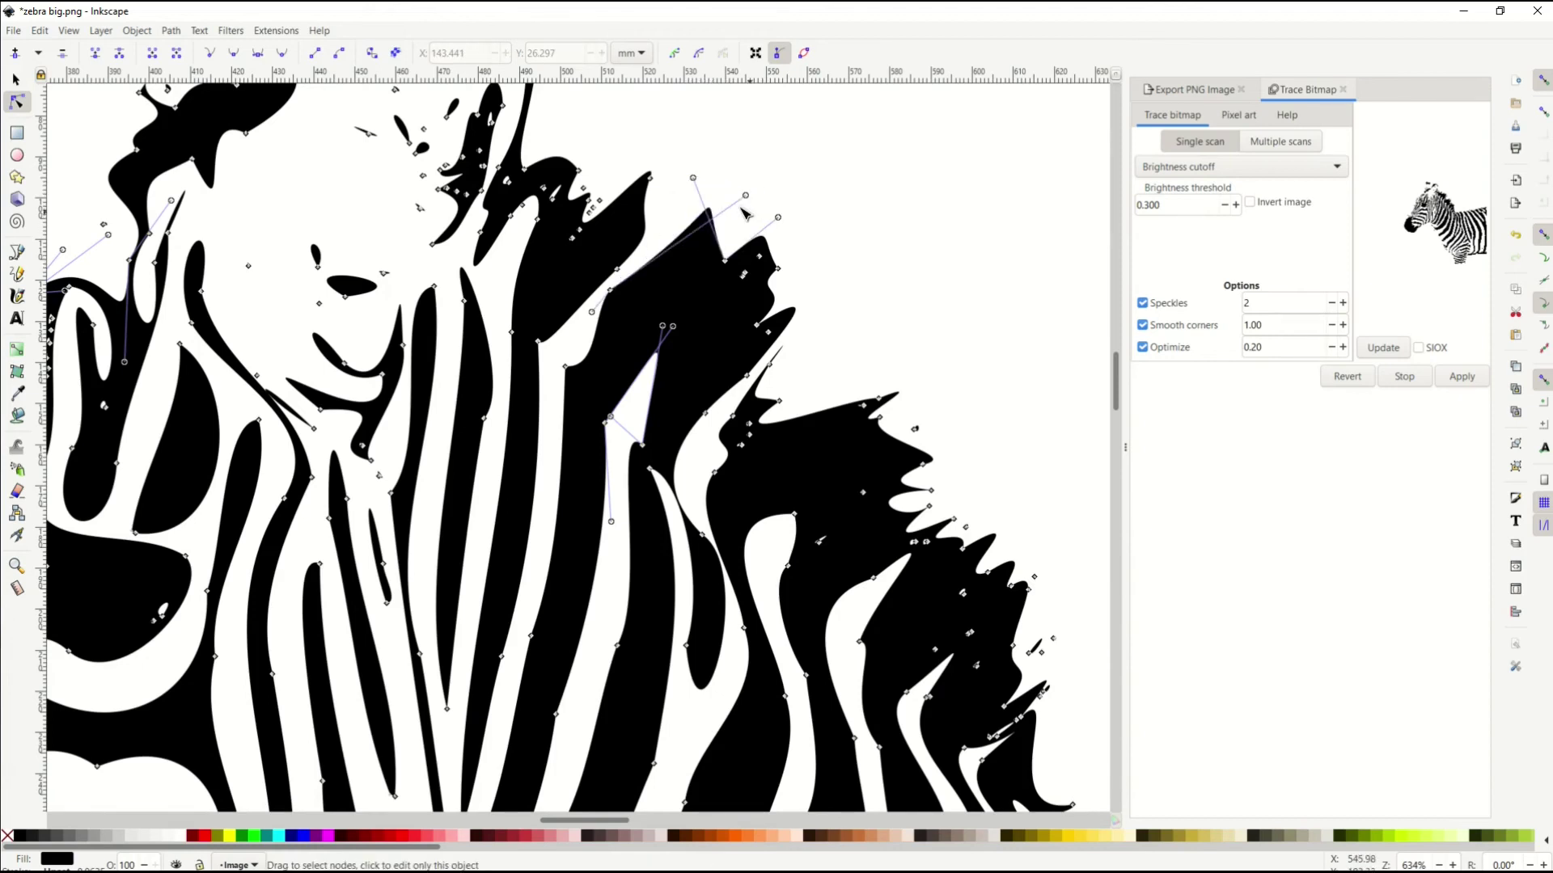
{"action": "scroll", "coordinate": [641, 186], "scroll_direction": "down", "scroll_amount": 5}
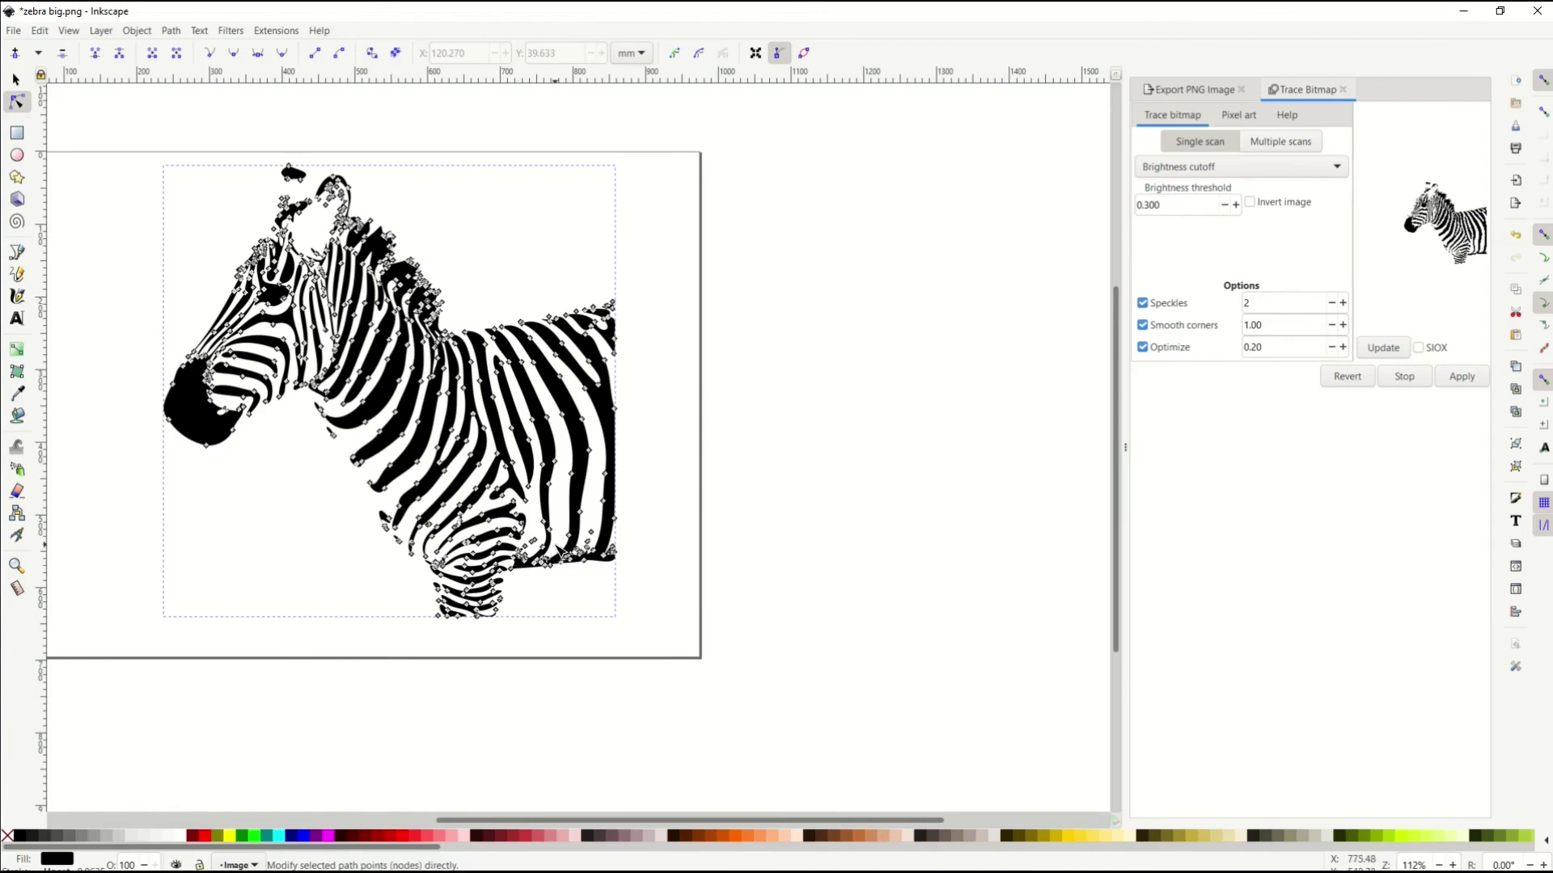
{"action": "scroll", "coordinate": [338, 513], "scroll_direction": "up", "scroll_amount": 2}
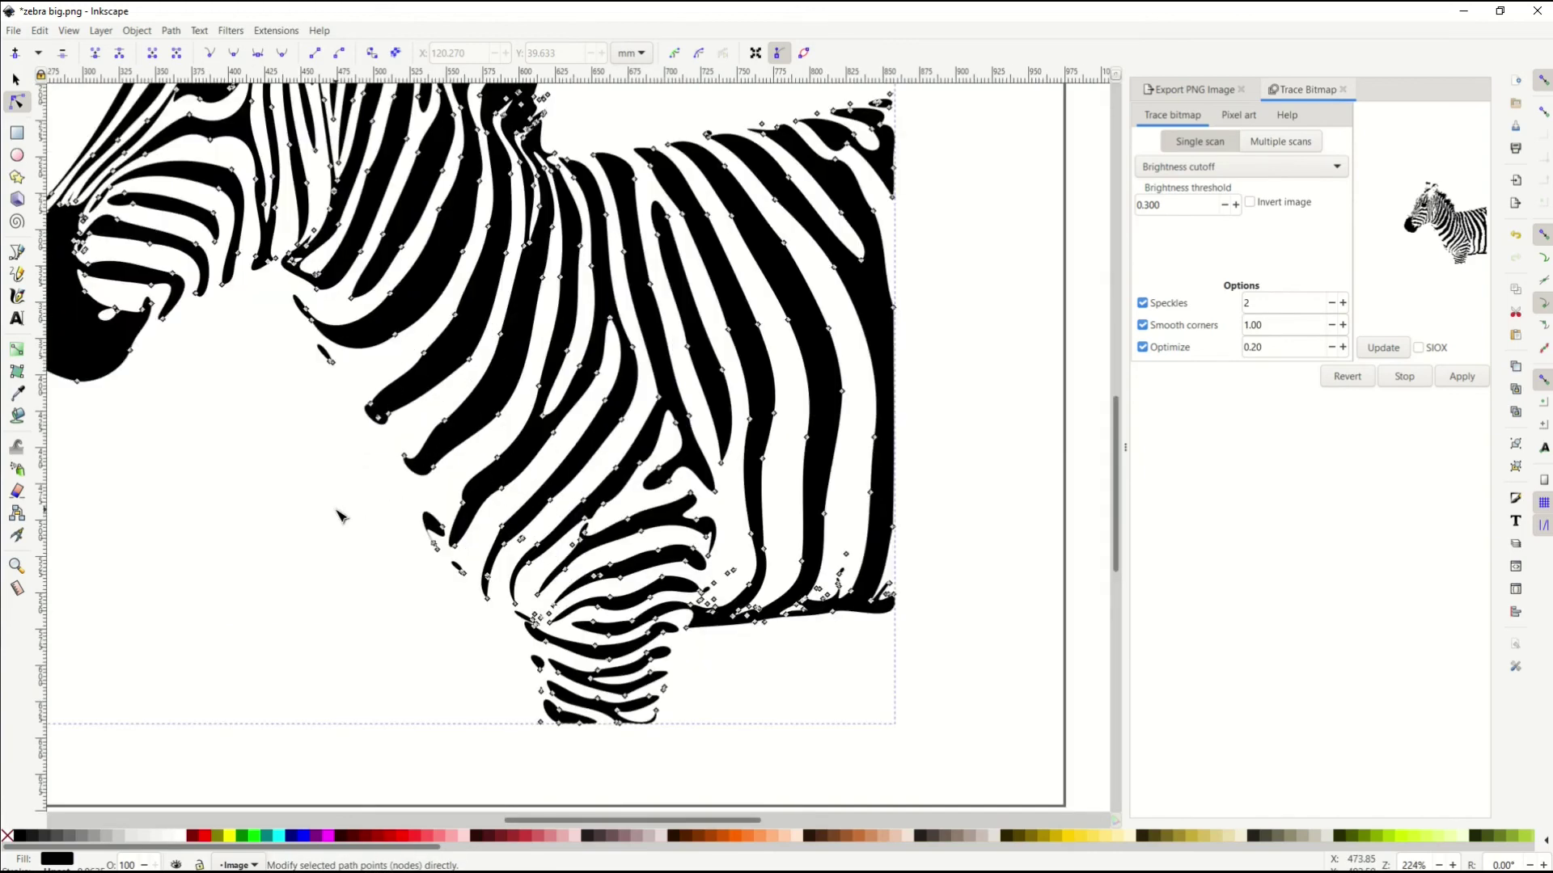
{"action": "scroll", "coordinate": [338, 512], "scroll_direction": "down", "scroll_amount": 2}
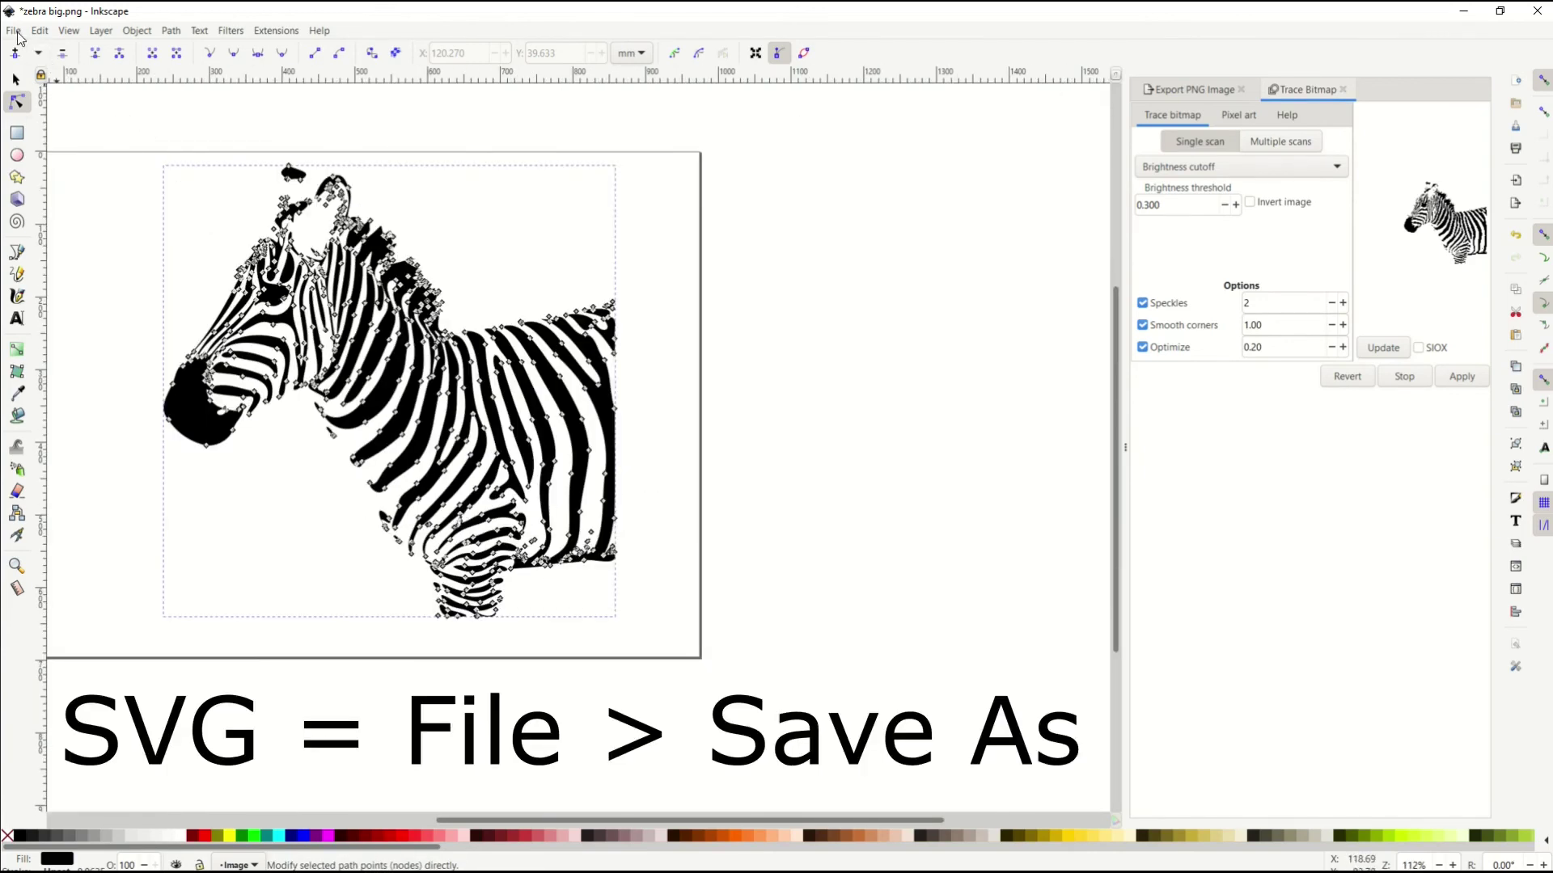
{"action": "left_click", "coordinate": [17, 32]}
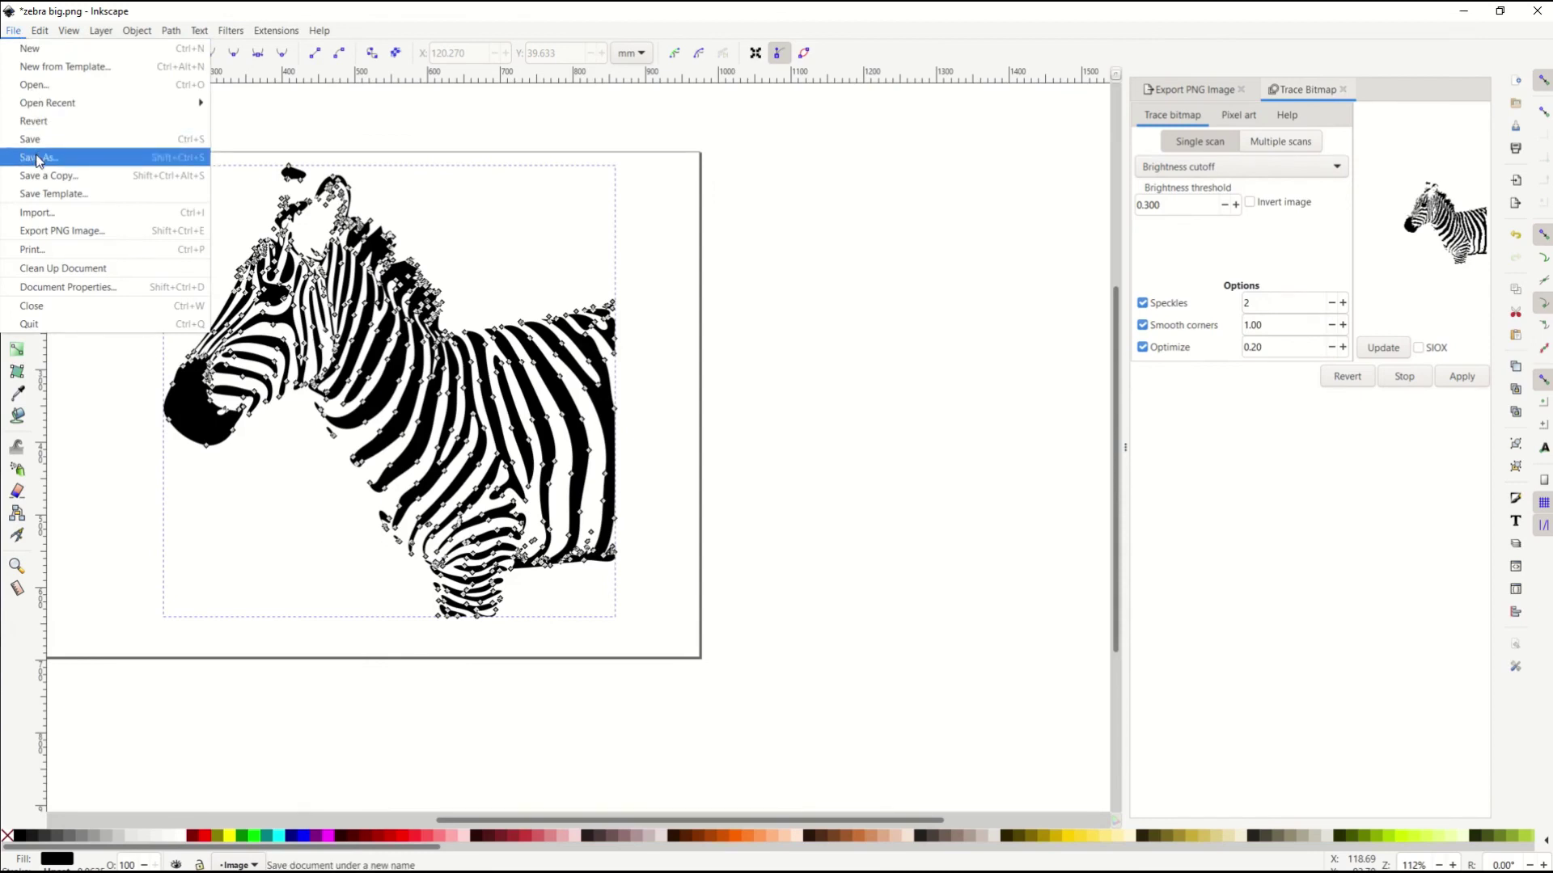
{"action": "left_click", "coordinate": [134, 425]}
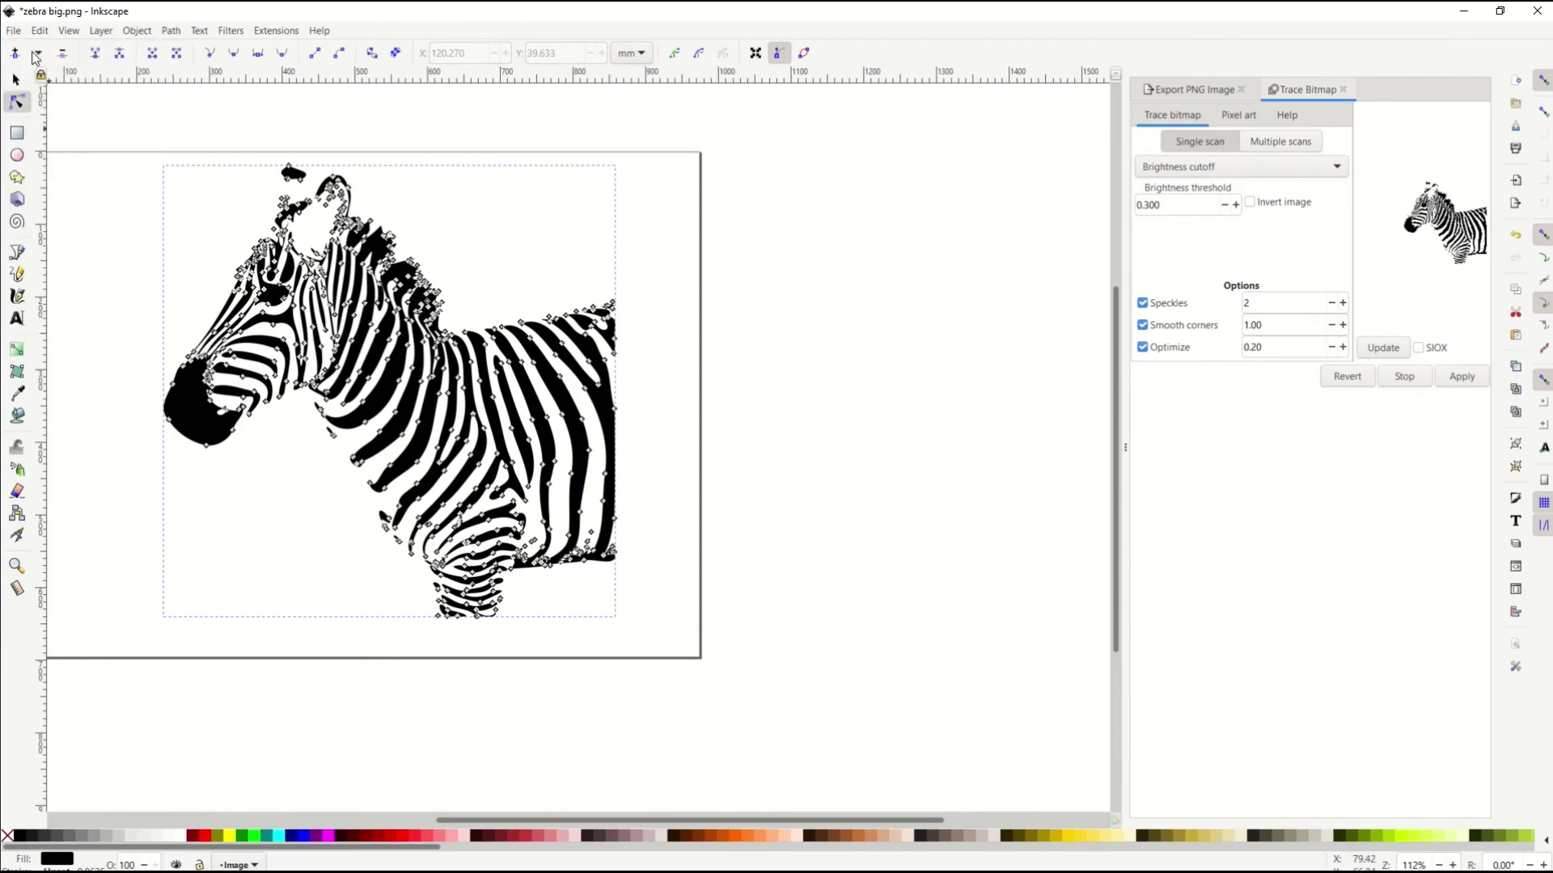
{"action": "left_click", "coordinate": [14, 33]}
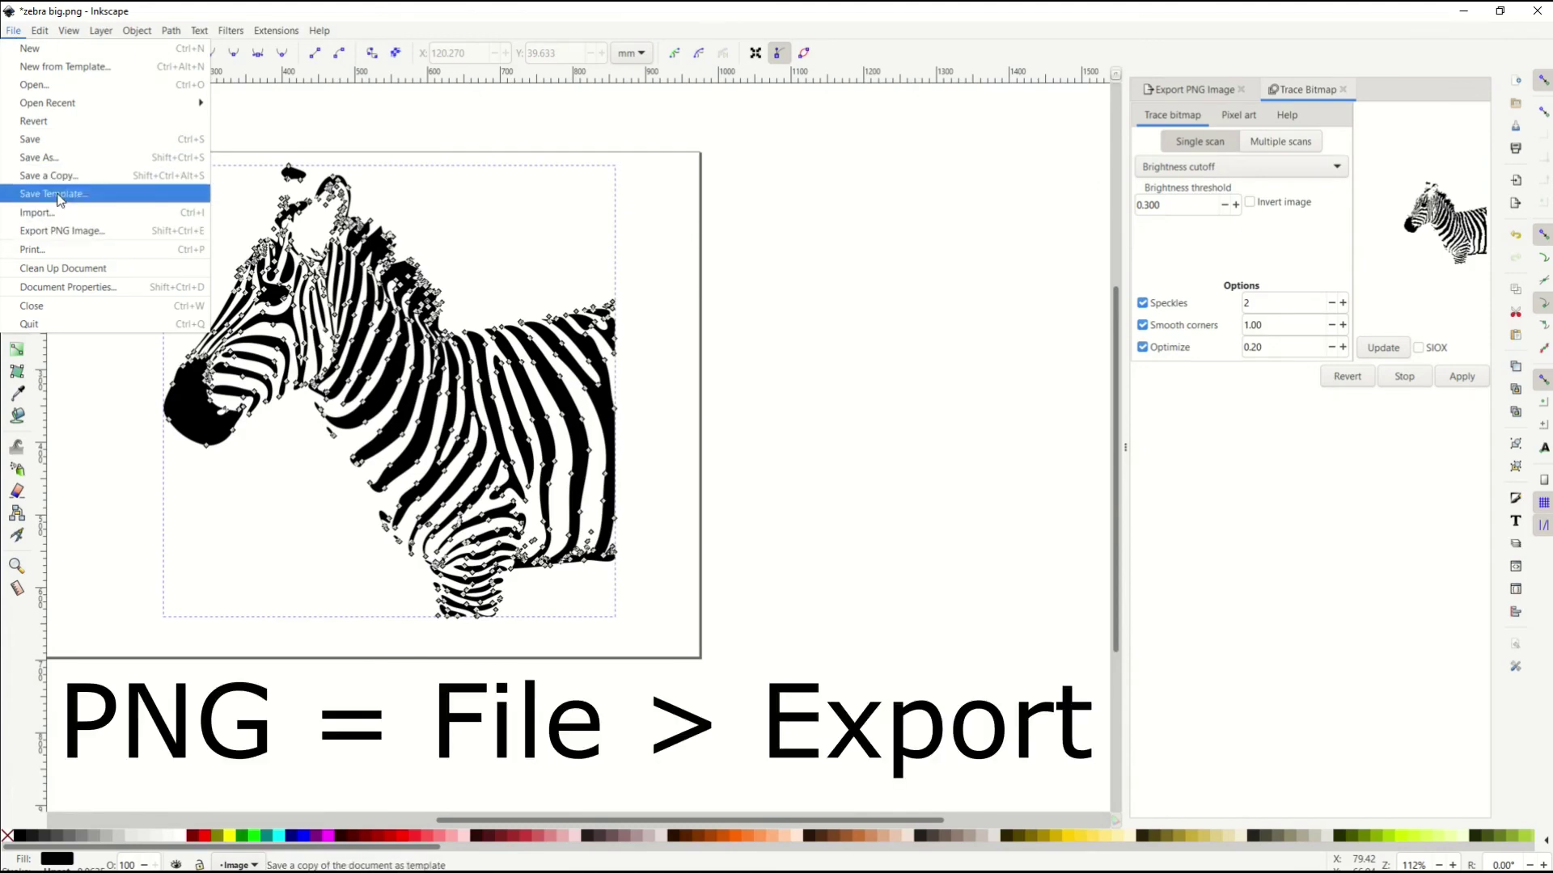
{"action": "left_click", "coordinate": [507, 248]}
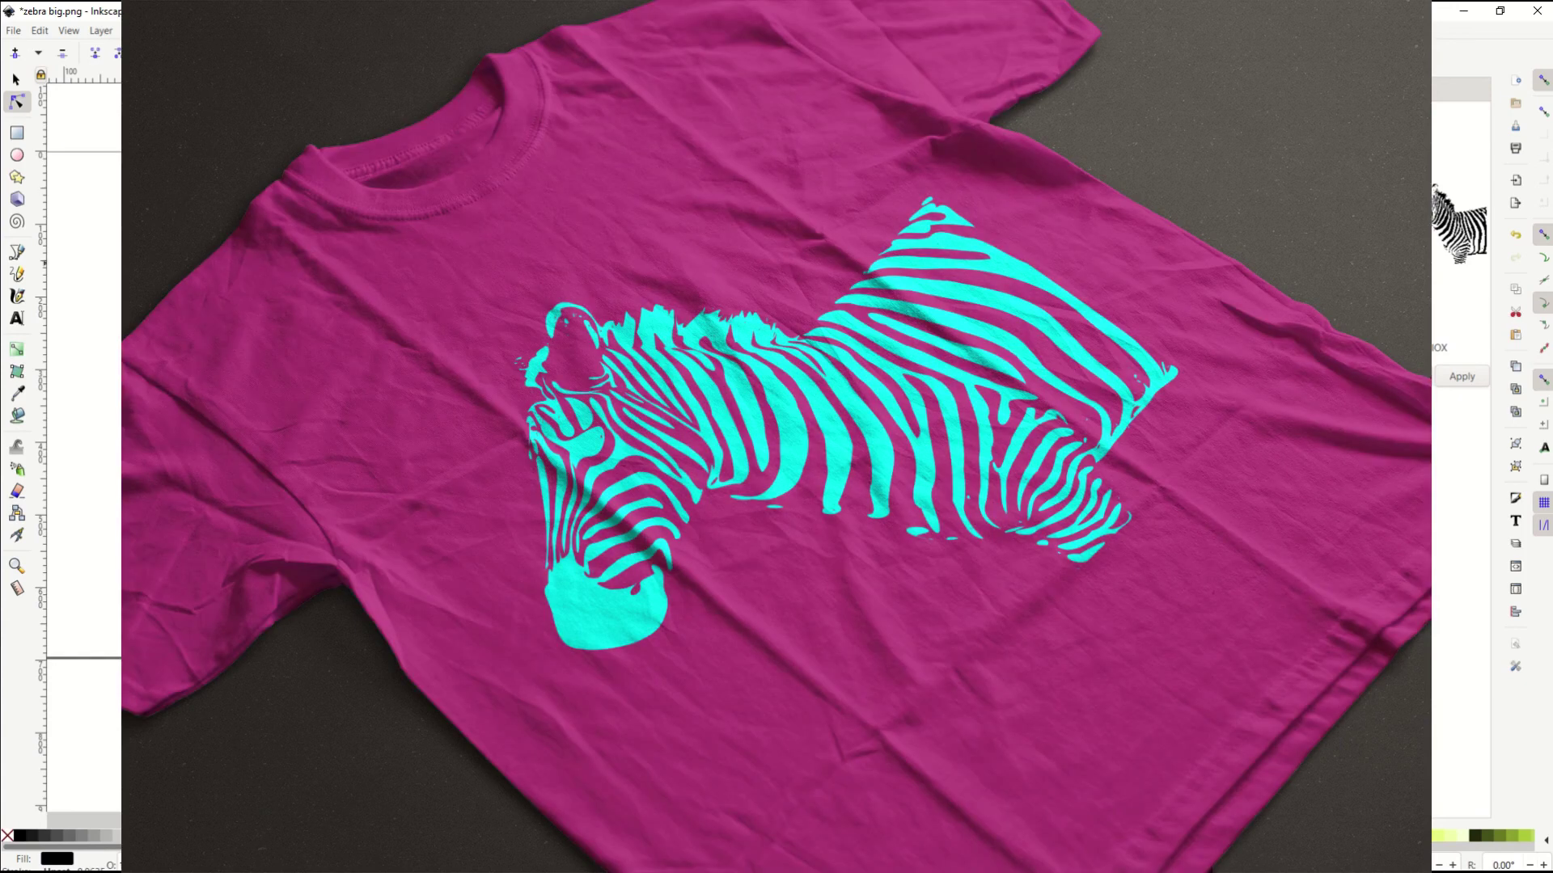
{"action": "key", "text": "Escape"}
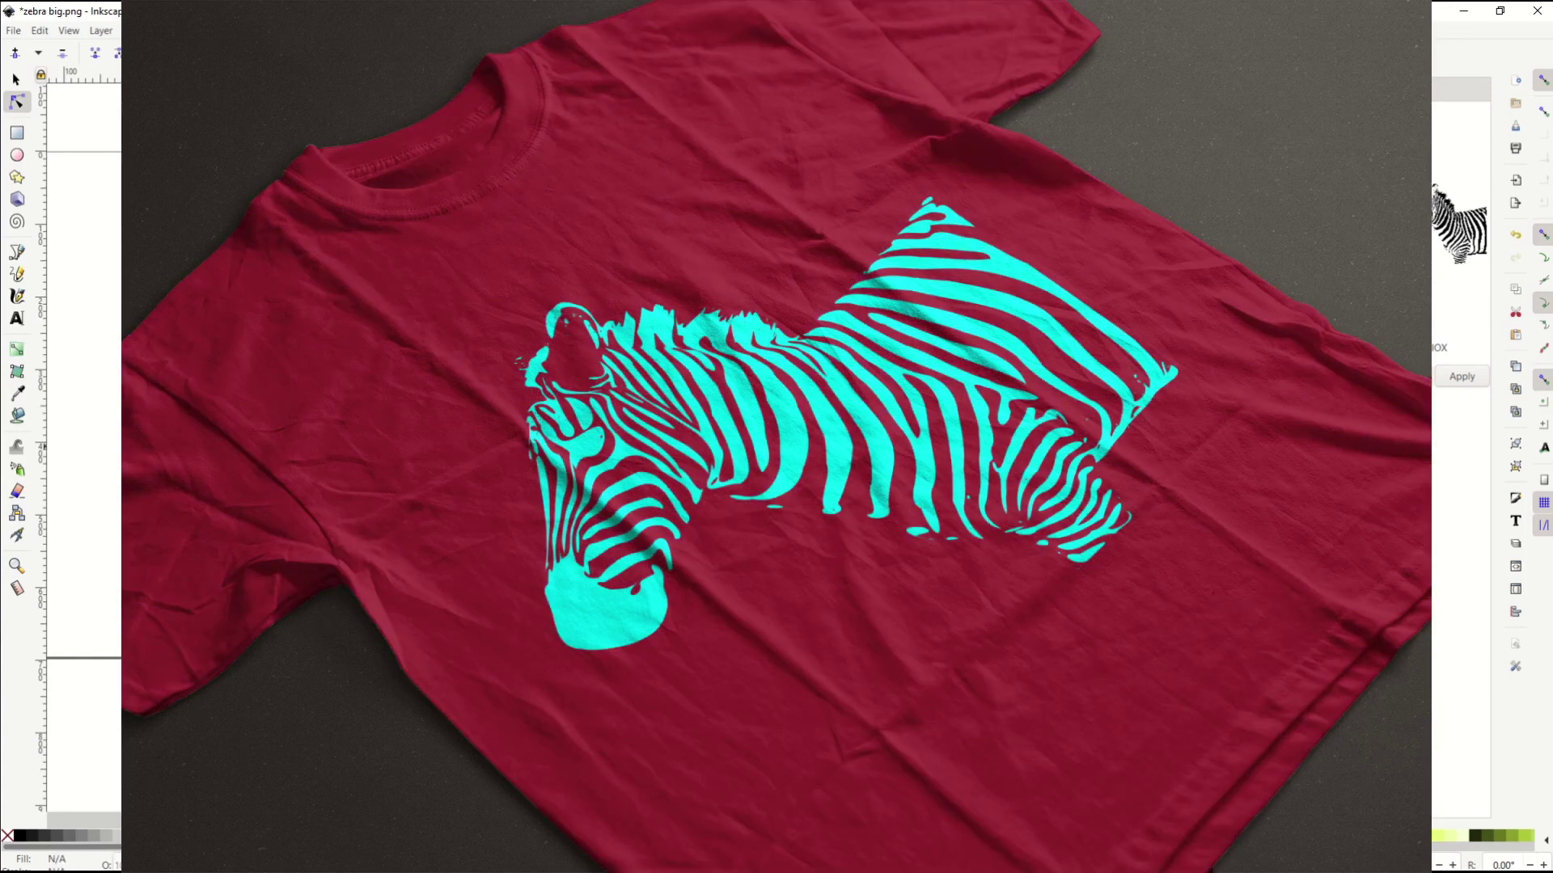